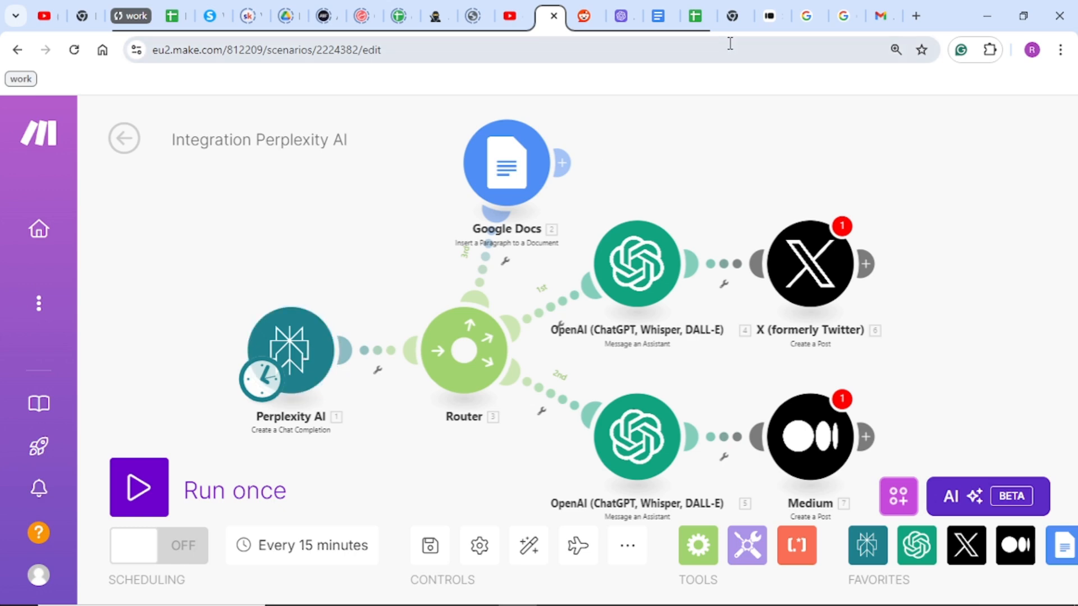
# Step: View the r/Kenya Reddit post about locking money away from the government, dismissing the offline notice, and return to the Make scenario
pyautogui.click(584, 16)
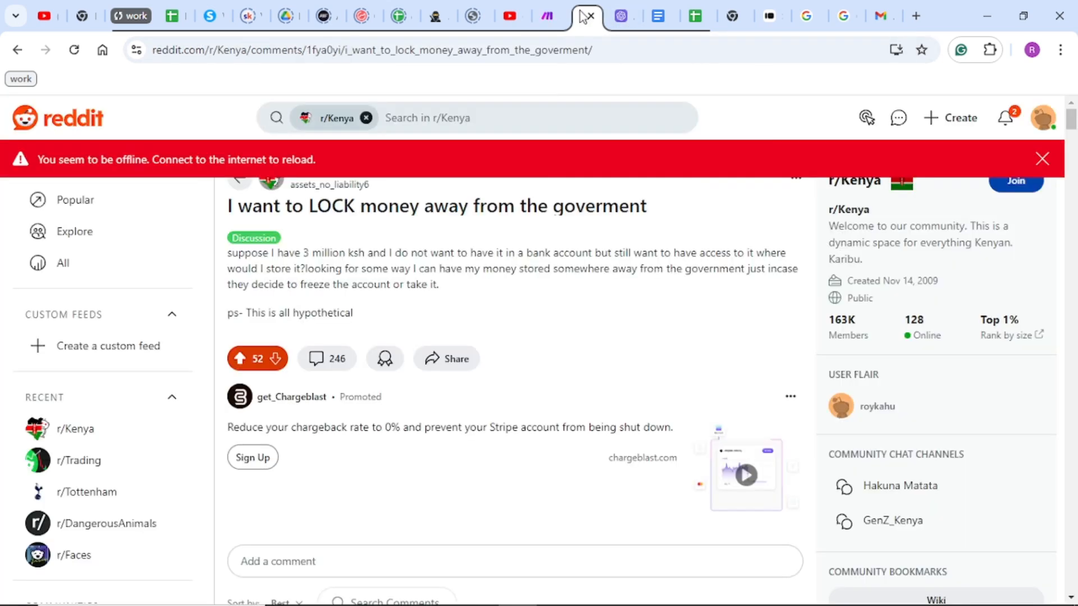
pyautogui.click(1046, 162)
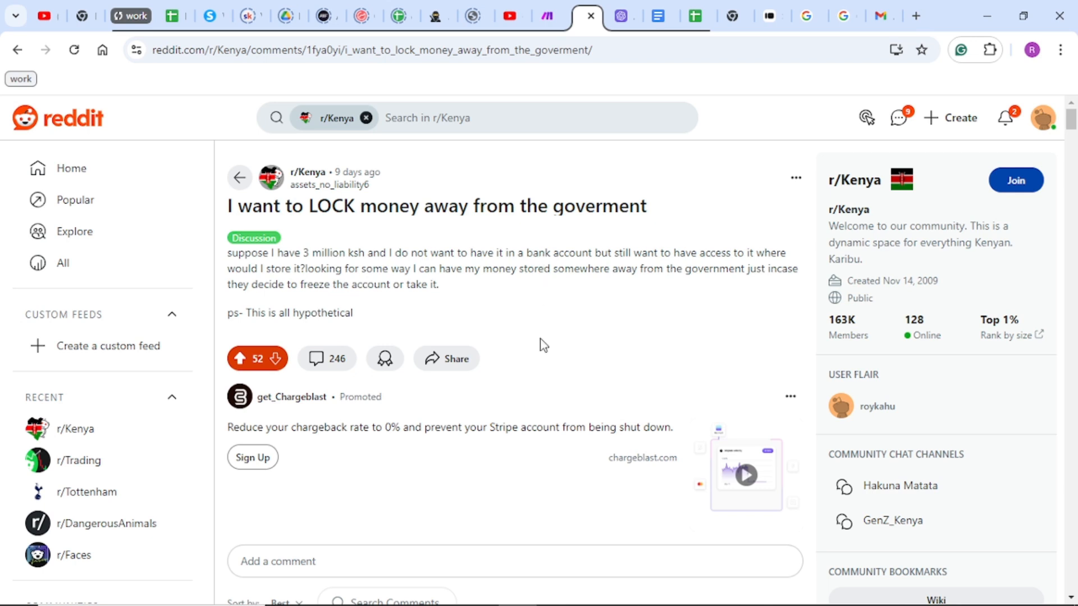
pyautogui.click(550, 17)
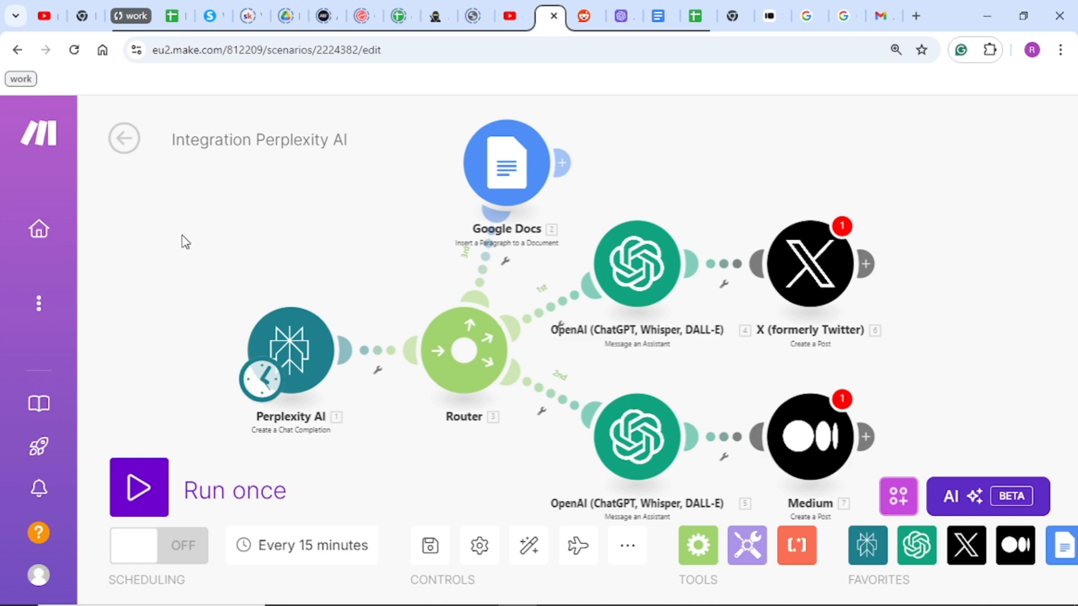
# Step: Create a new scenario from the organization dashboard and close the getting-started dialog
pyautogui.click(41, 239)
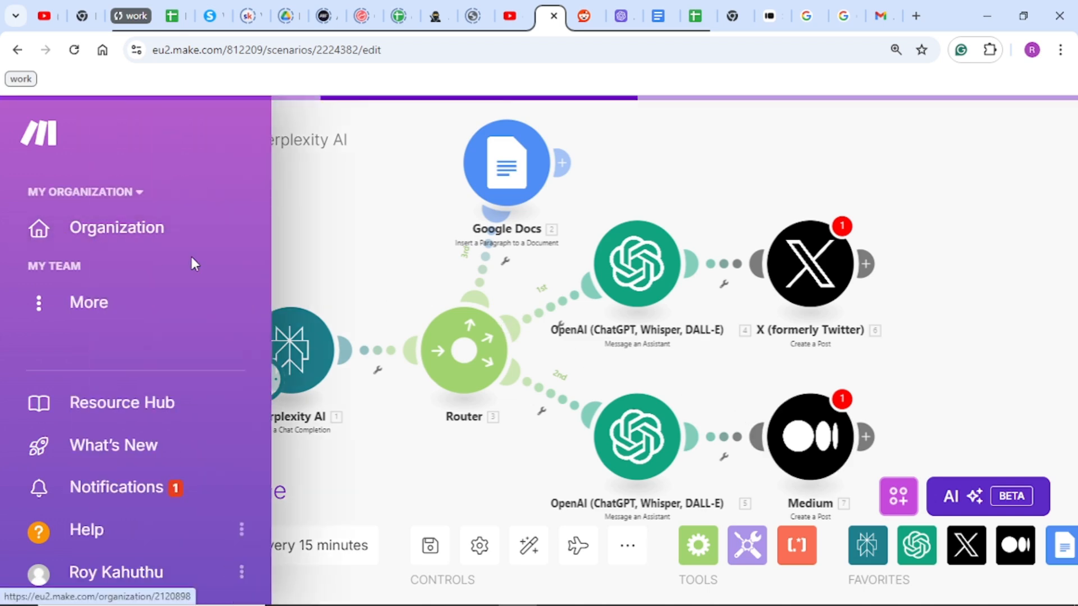
pyautogui.moveTo(73, 242)
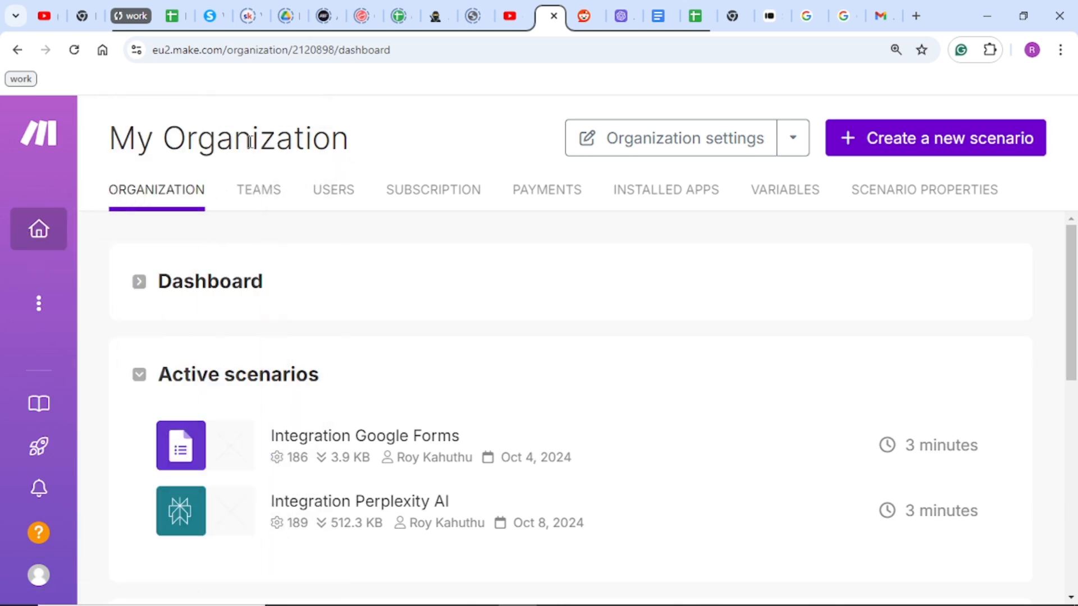
pyautogui.click(954, 152)
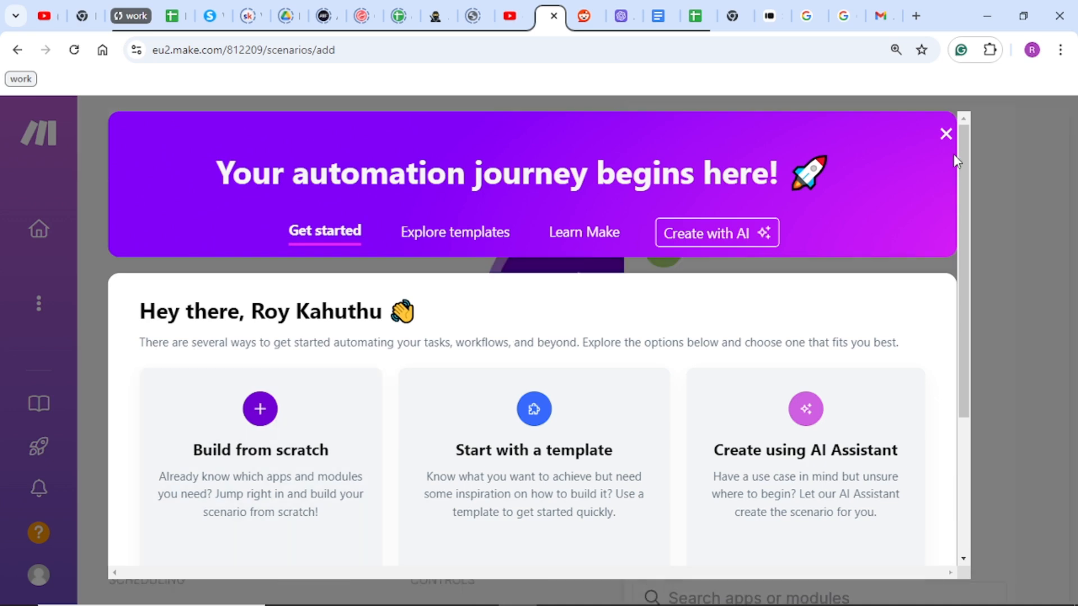
pyautogui.click(946, 133)
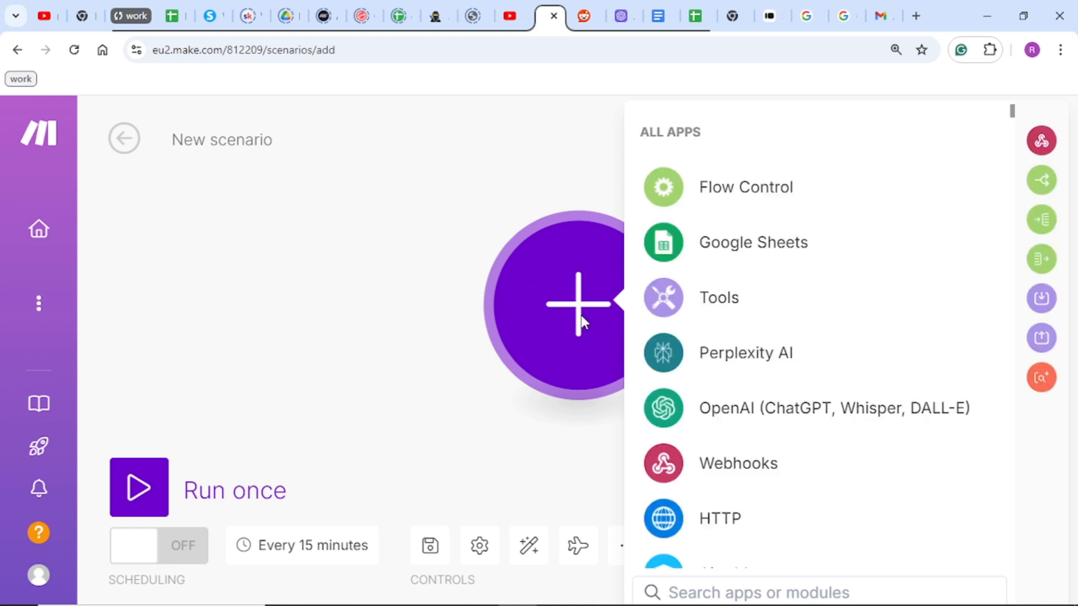
# Step: Find Perplexity AI among the apps and add its Create a Chat Completion module as the scenario's first module
pyautogui.click(705, 595)
pyautogui.write('perplexit')
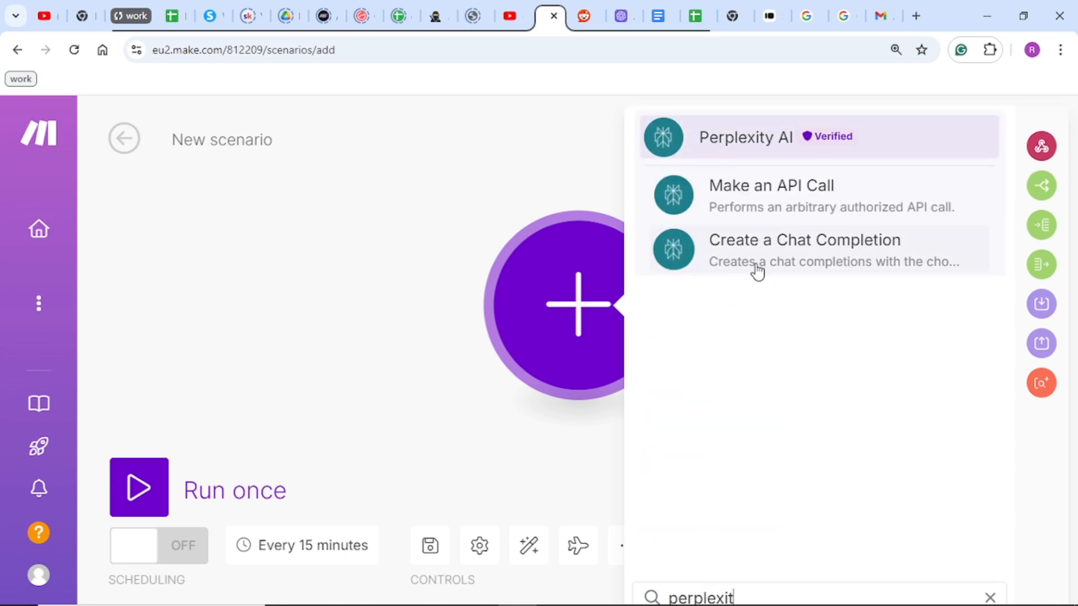
pyautogui.click(864, 258)
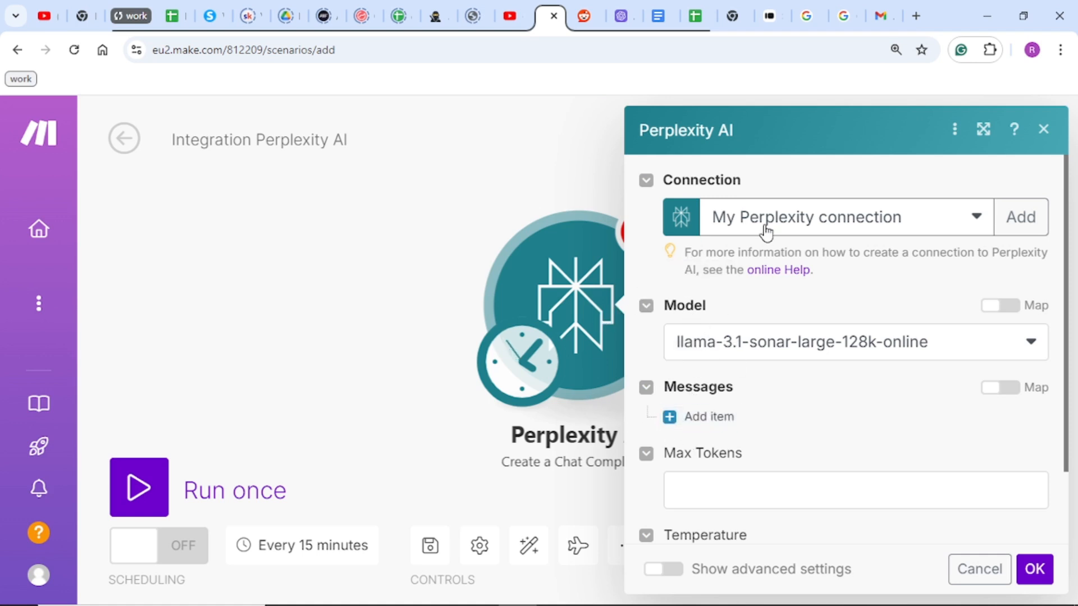
pyautogui.scroll(-2, 779, 346)
pyautogui.scroll(2, 779, 347)
# Step: Open perplexity.ai in a new browser tab and examine the credits, usage and API keys in its API settings
pyautogui.click(917, 16)
pyautogui.write('per')
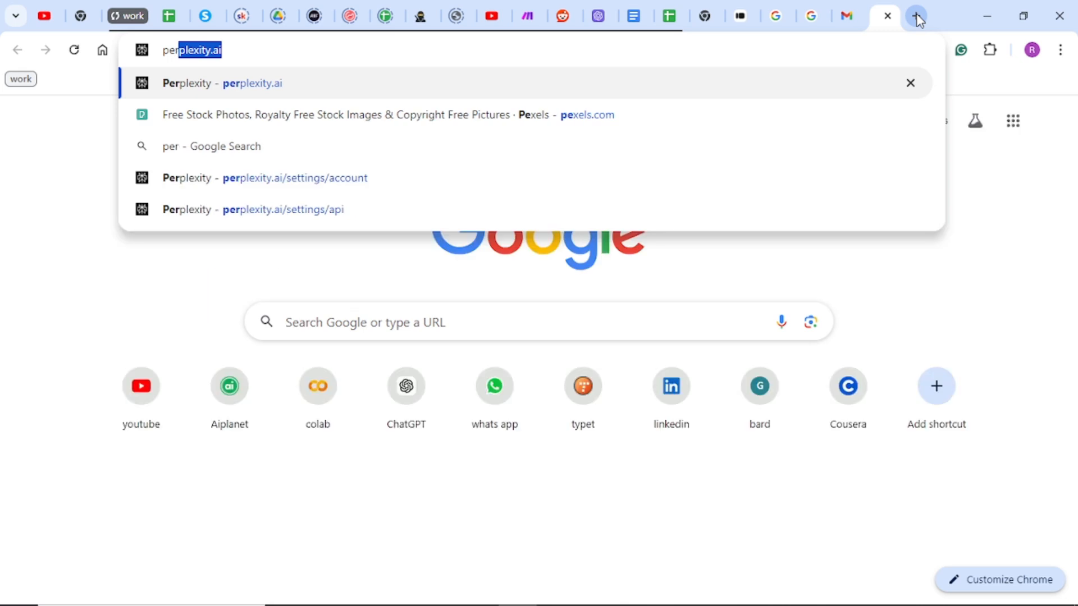
pyautogui.press('Return')
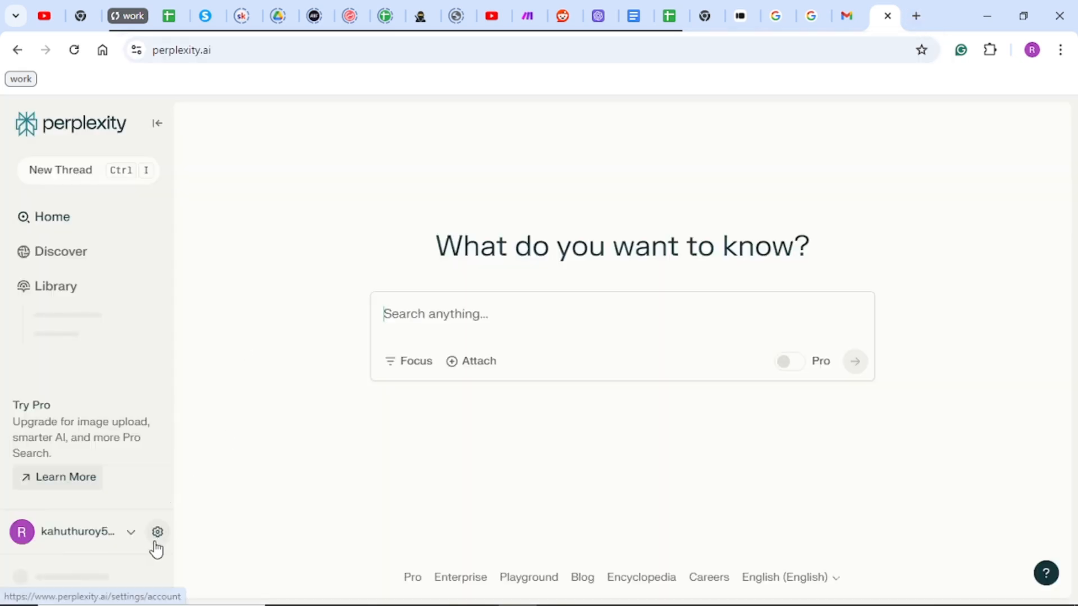
pyautogui.scroll(-1, 120, 412)
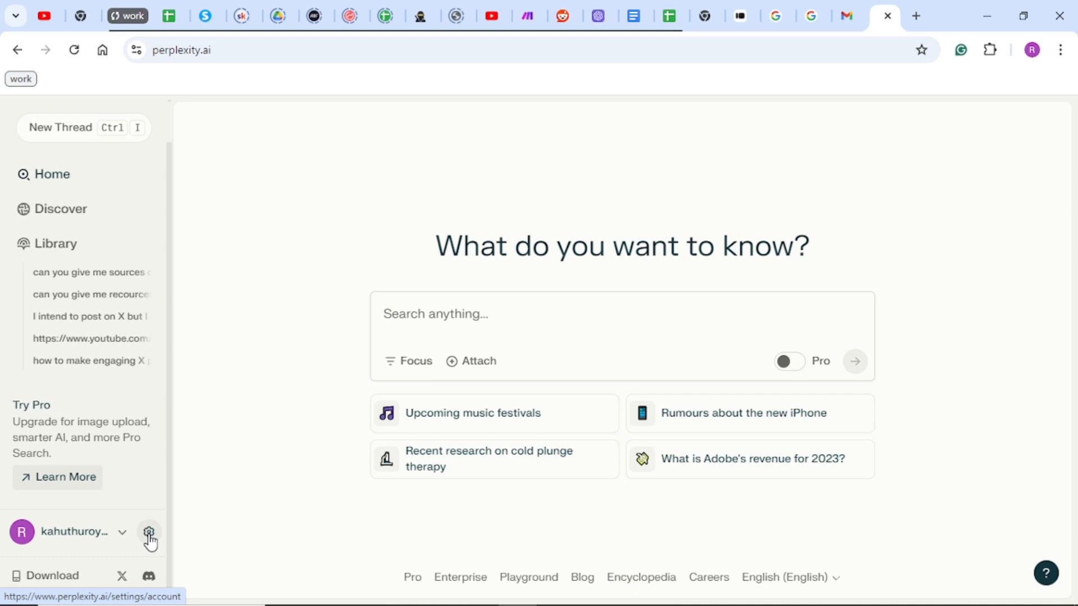
pyautogui.click(148, 533)
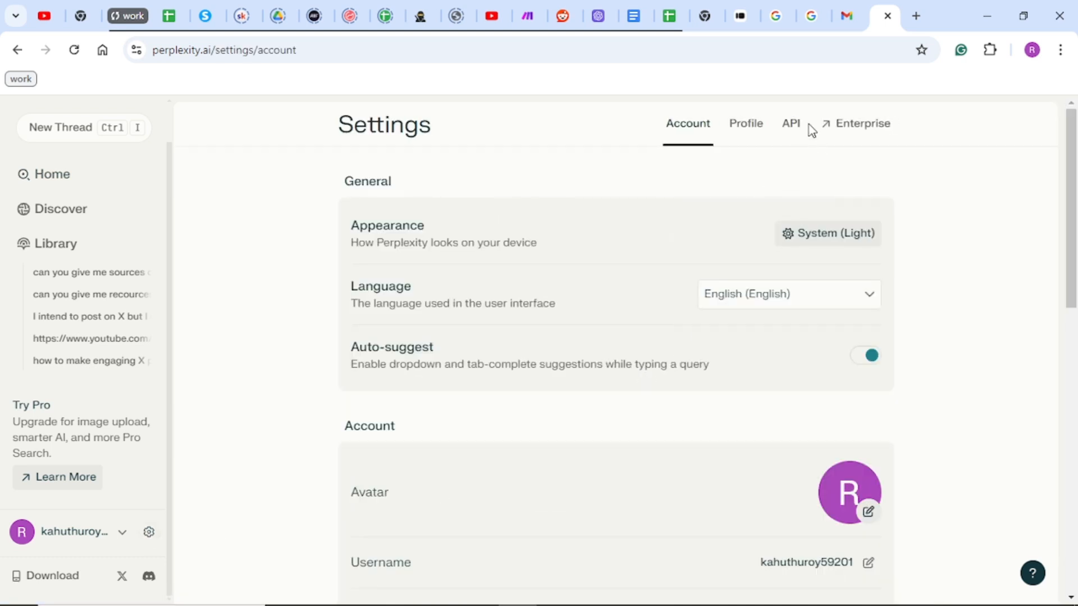
pyautogui.click(793, 123)
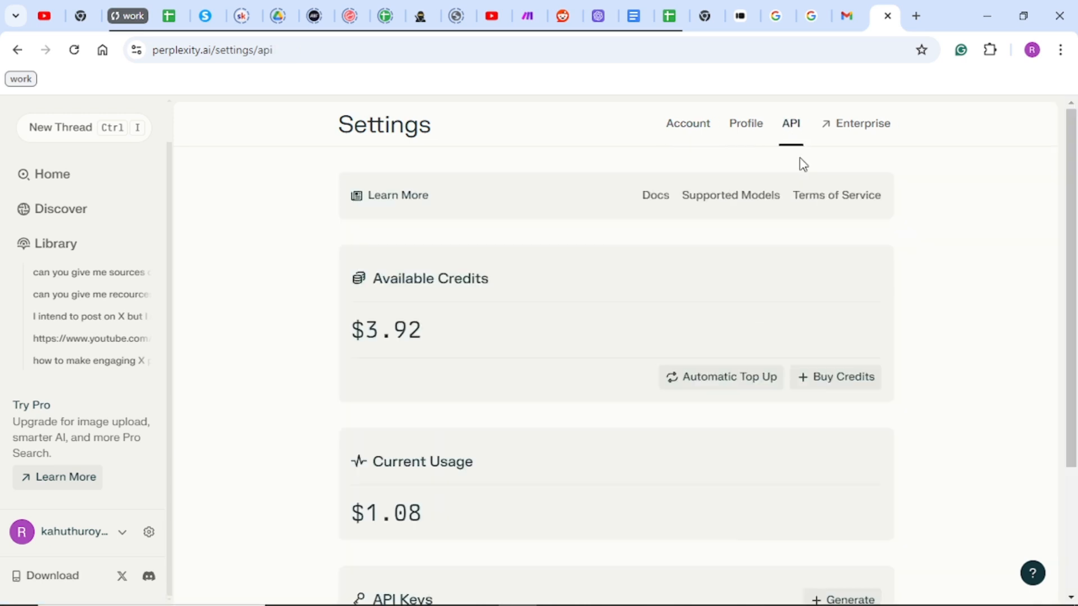
pyautogui.scroll(-3, 651, 365)
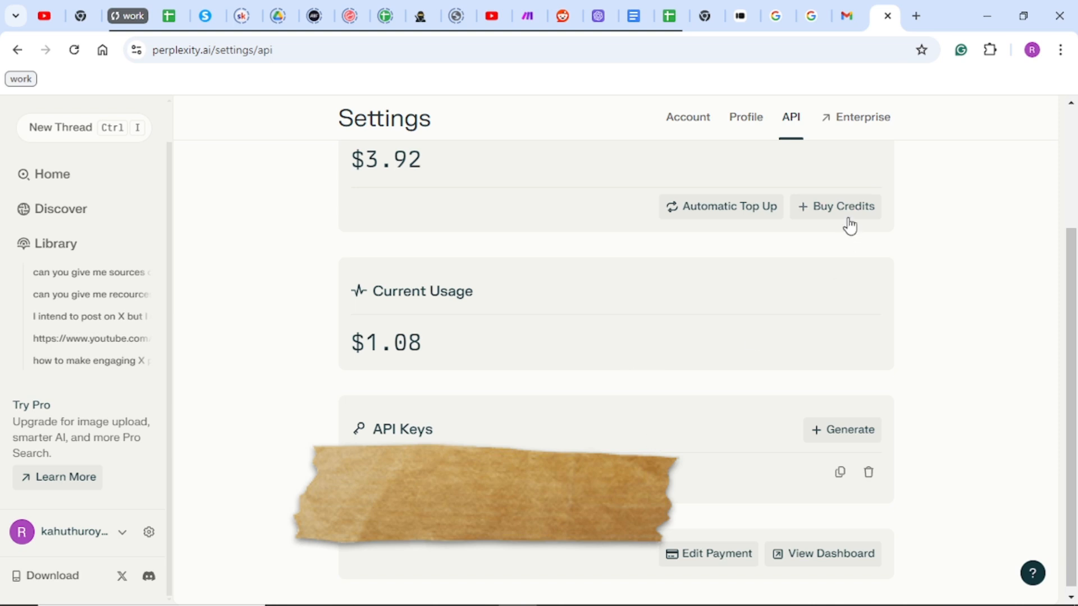
pyautogui.scroll(1, 646, 334)
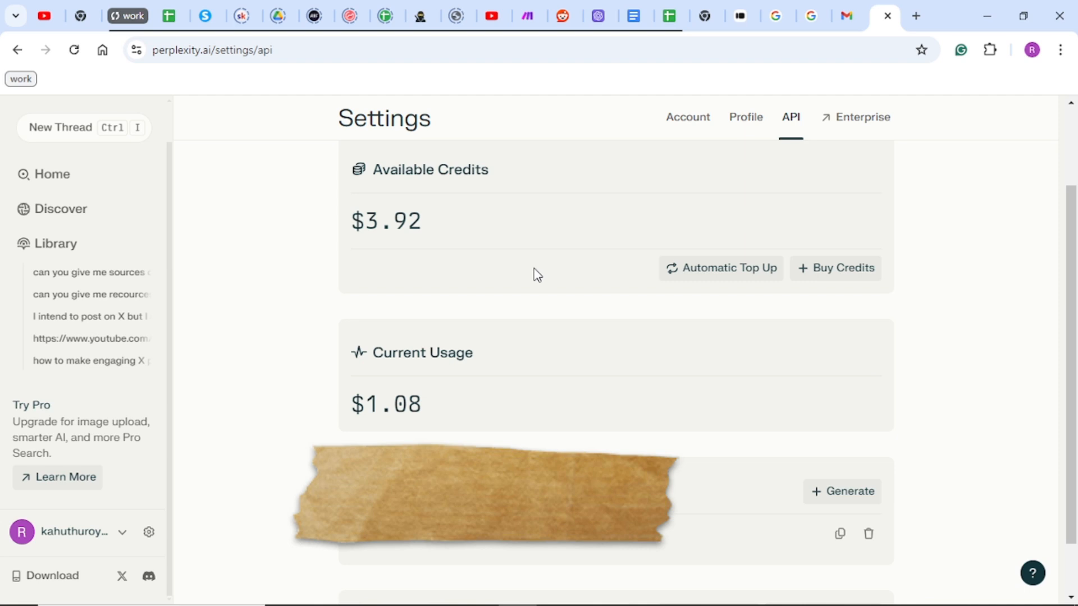
pyautogui.scroll(-1, 536, 275)
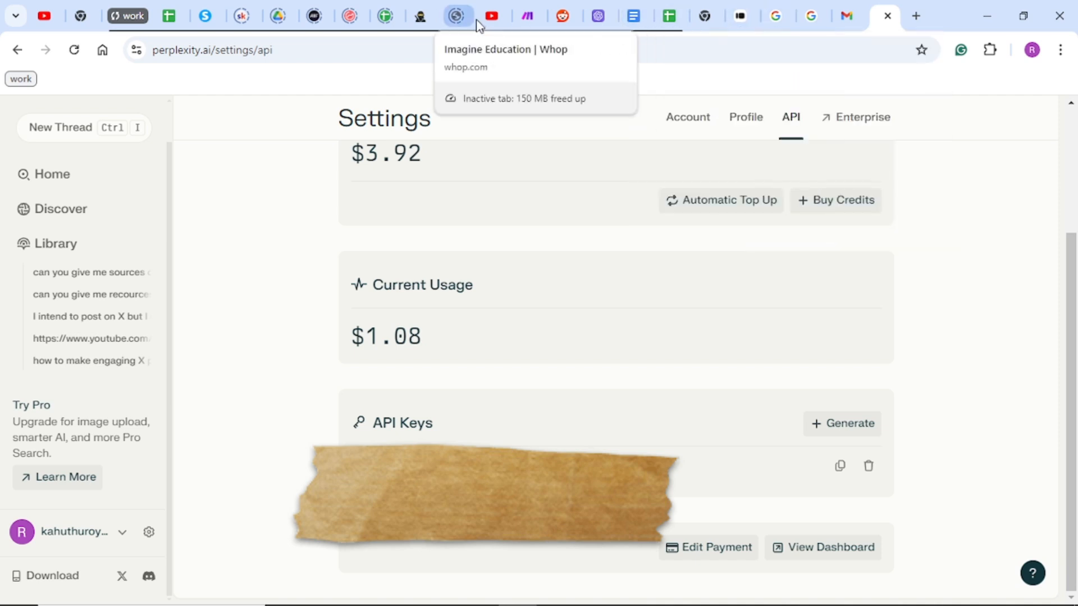
# Step: Return to the Make scenario and add a message item to the Perplexity AI module, ready for its content
pyautogui.click(532, 16)
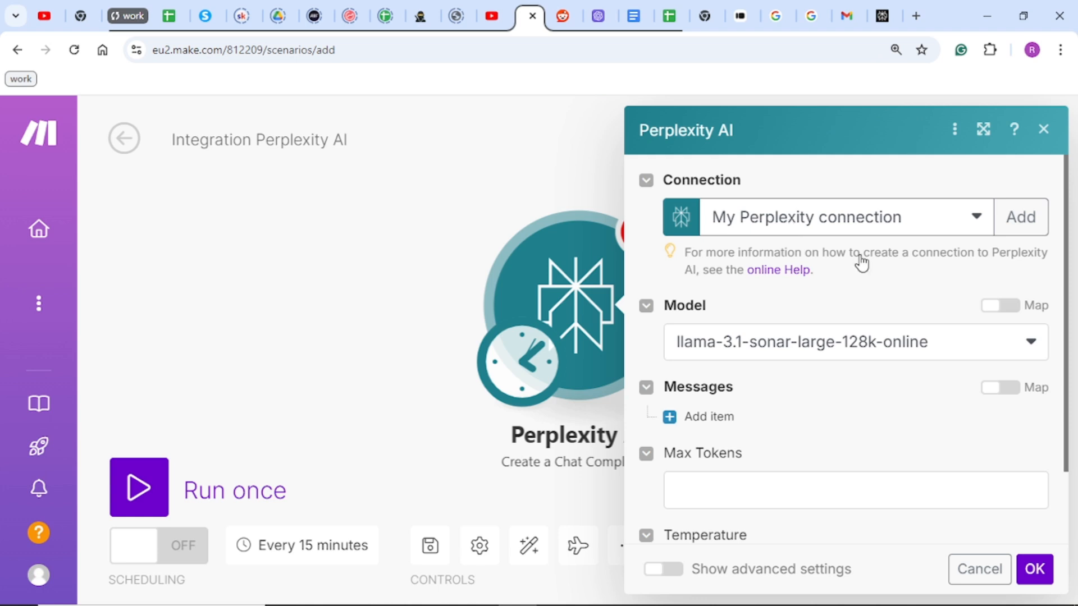
pyautogui.scroll(-2, 790, 373)
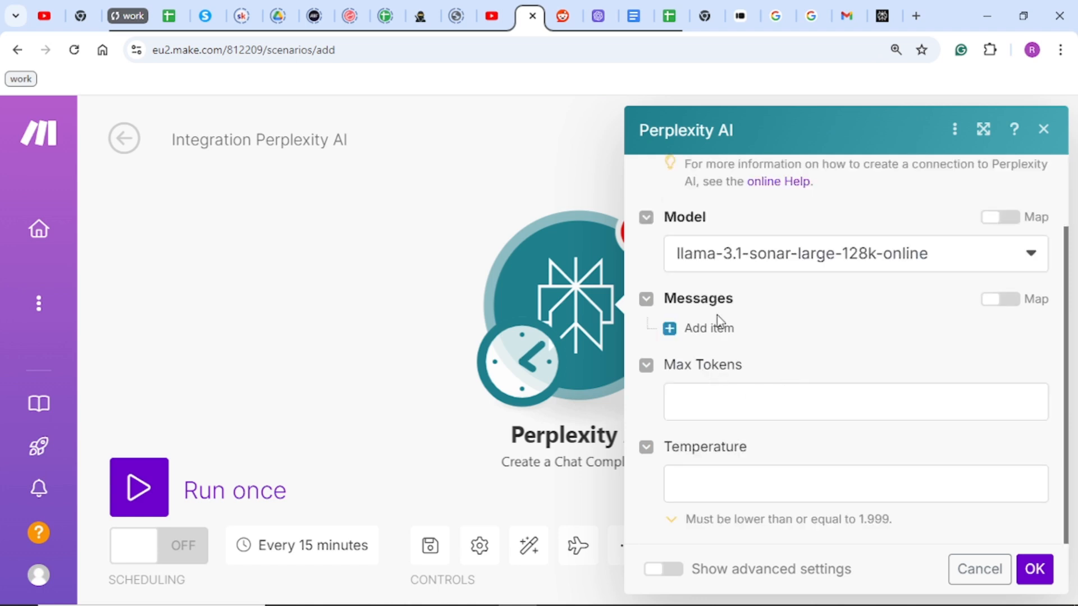
pyautogui.click(670, 331)
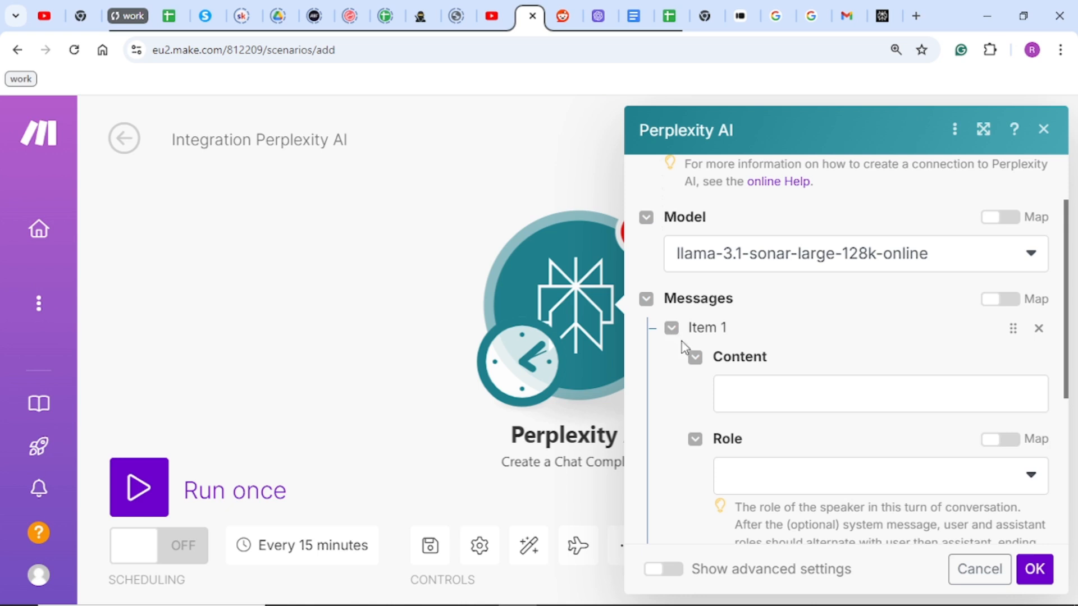
pyautogui.click(753, 406)
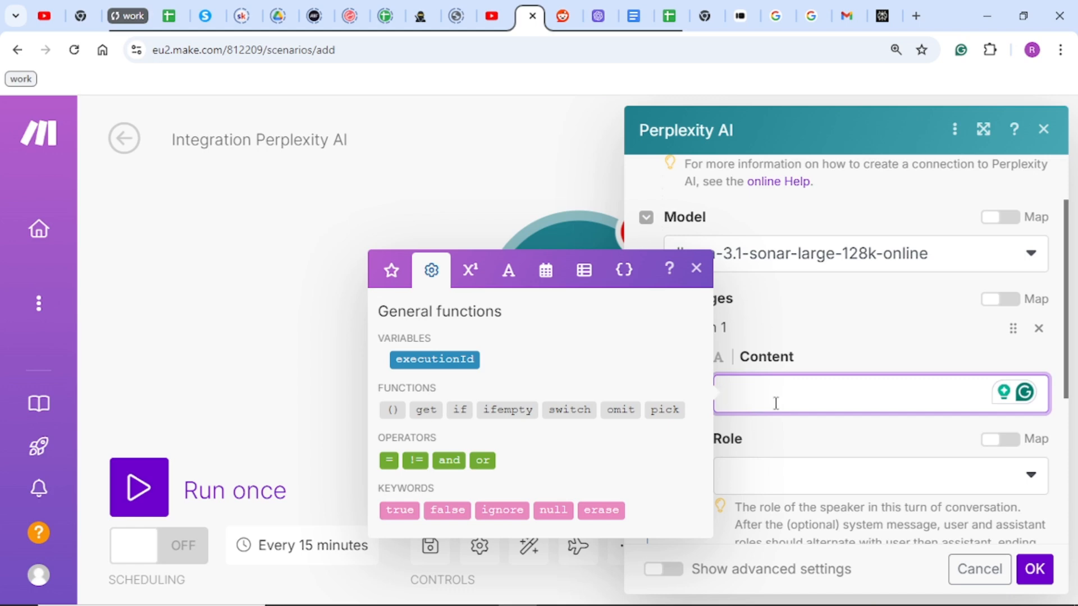
# Step: Copy the whole prompt from the "Reddit prompt" Google document and paste it into the message's Content in Make
pyautogui.click(916, 17)
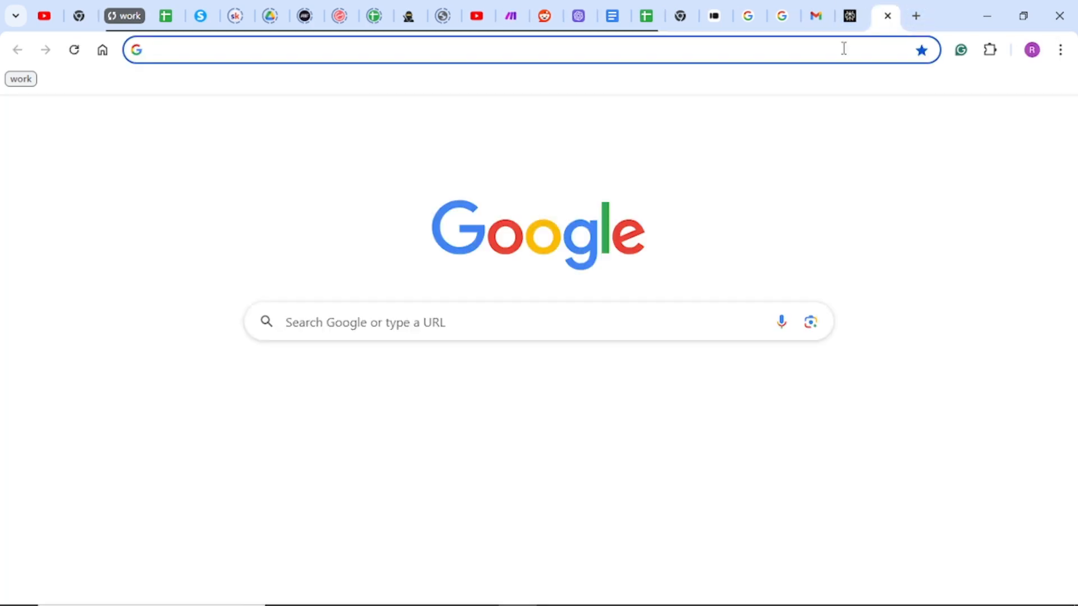
pyautogui.write('g')
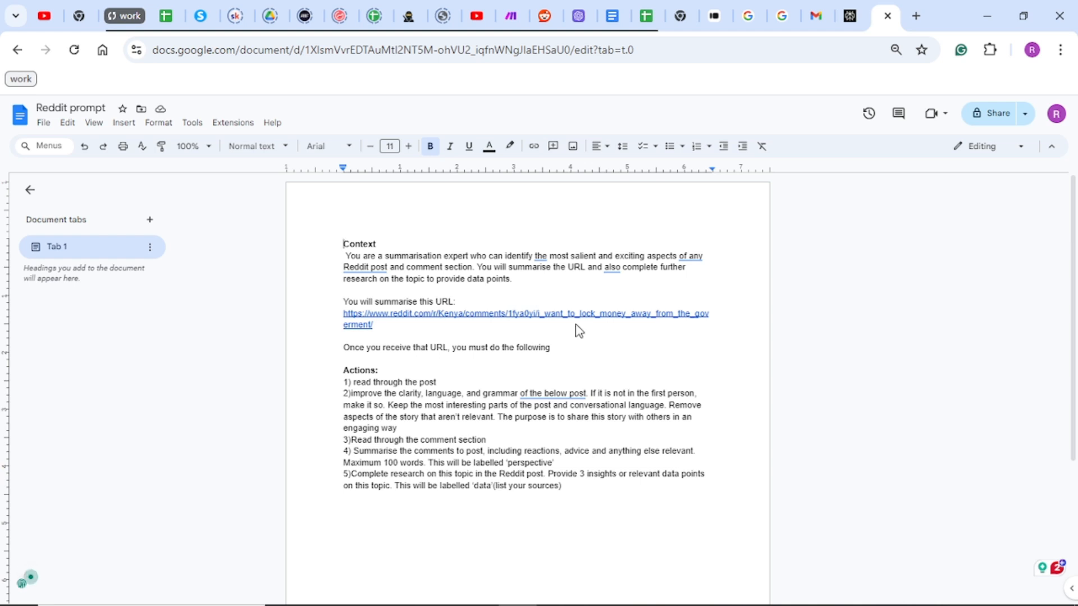
pyautogui.moveTo(580, 500); pyautogui.dragTo(333, 231)
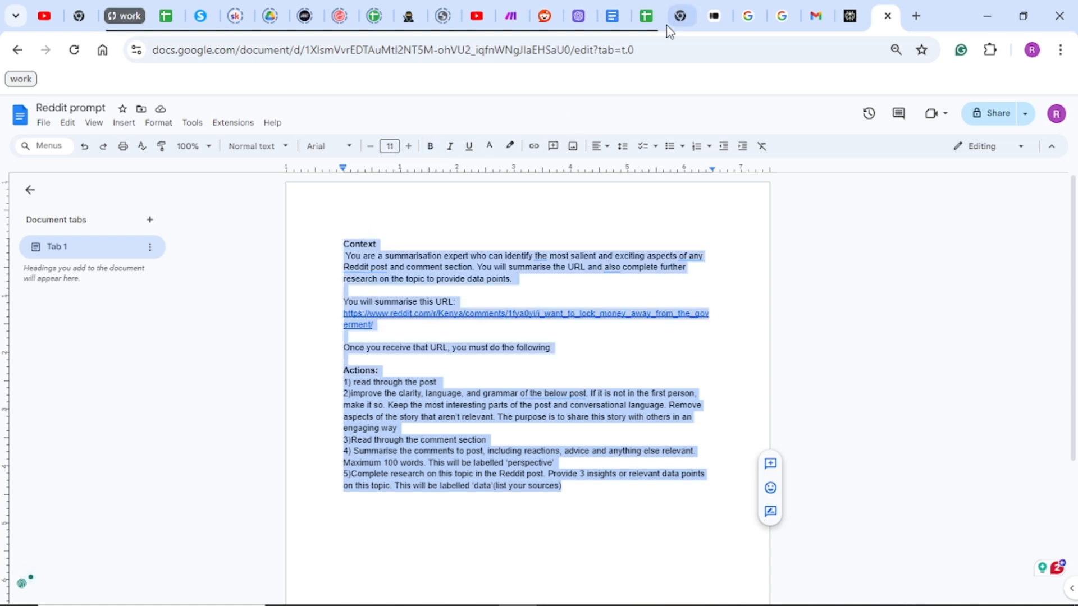
pyautogui.click(510, 16)
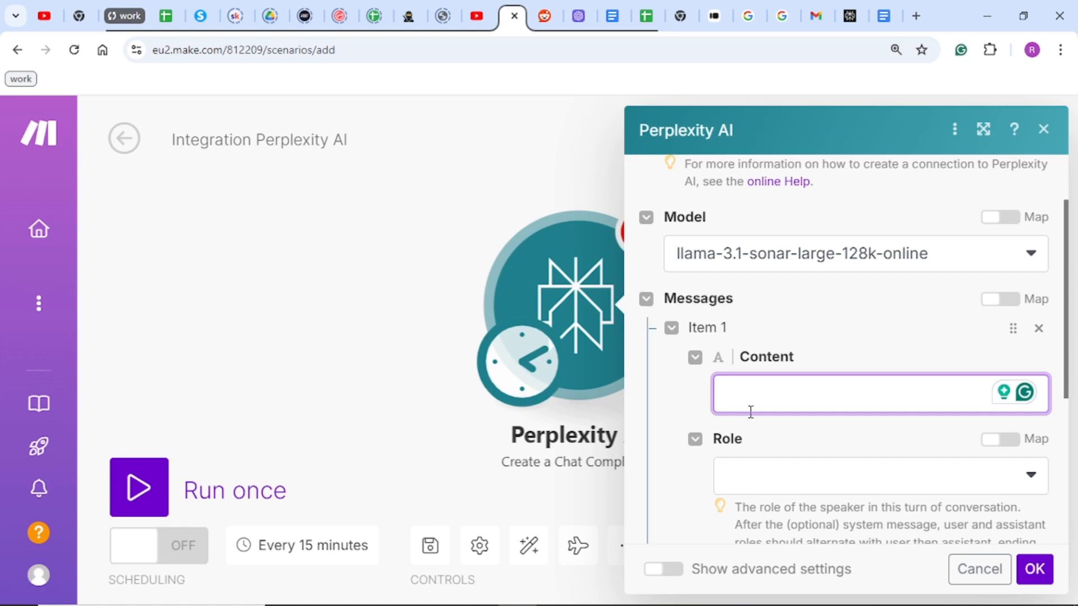
pyautogui.hotkey('ctrl', 'v')
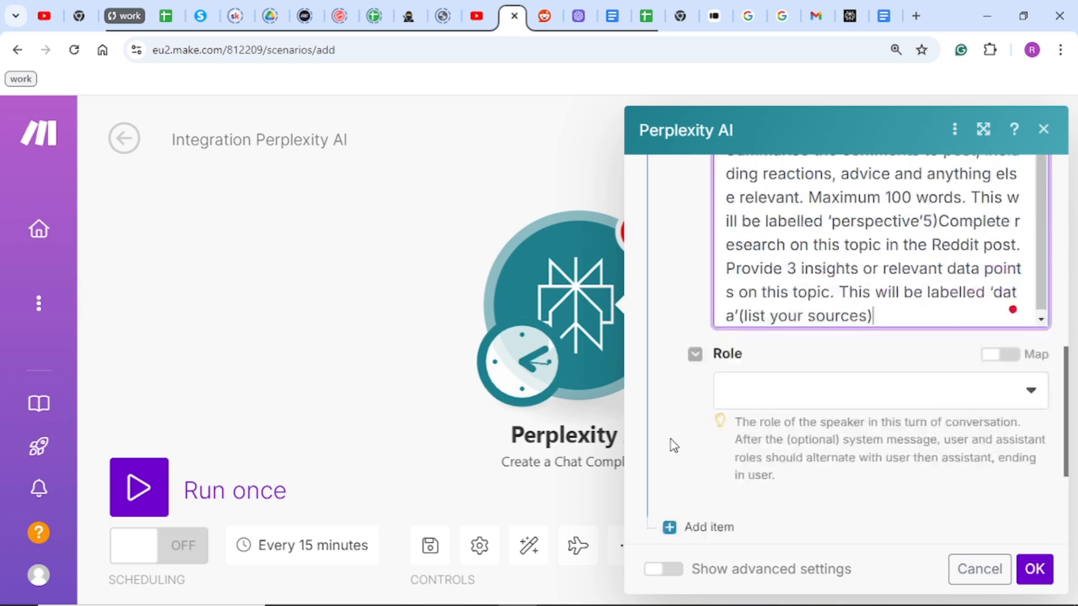
# Step: Set the message's role to User and save the Perplexity AI module's settings
pyautogui.scroll(-5, 671, 435)
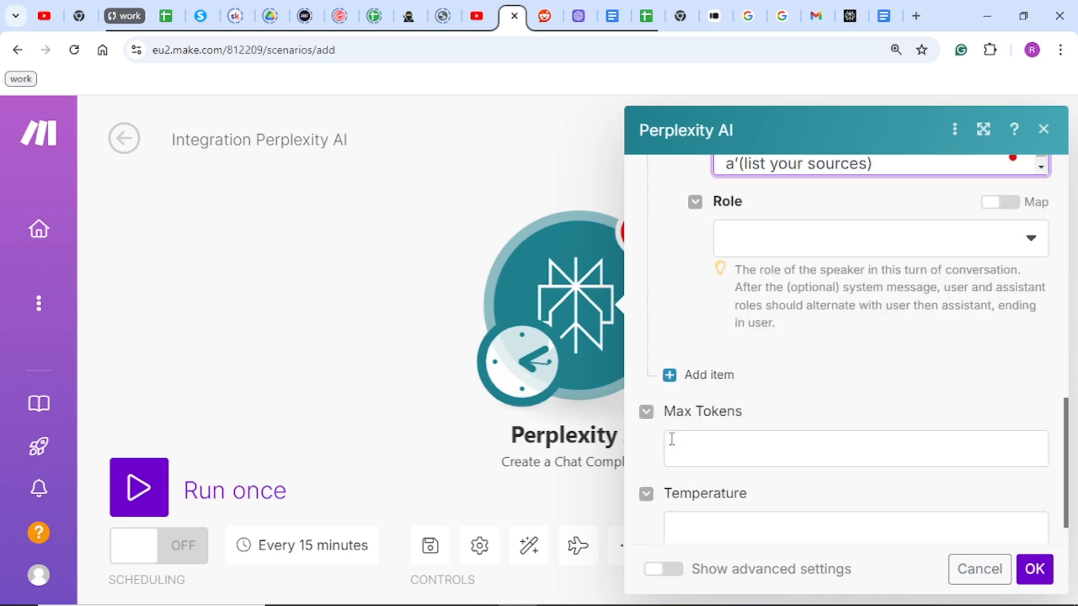
pyautogui.click(1031, 251)
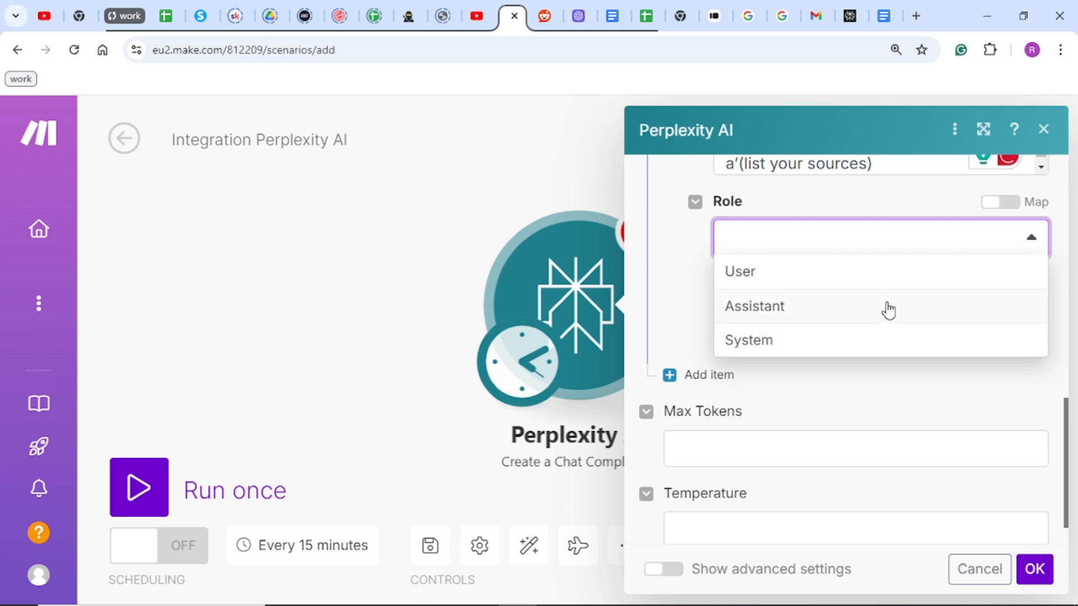
pyautogui.click(840, 276)
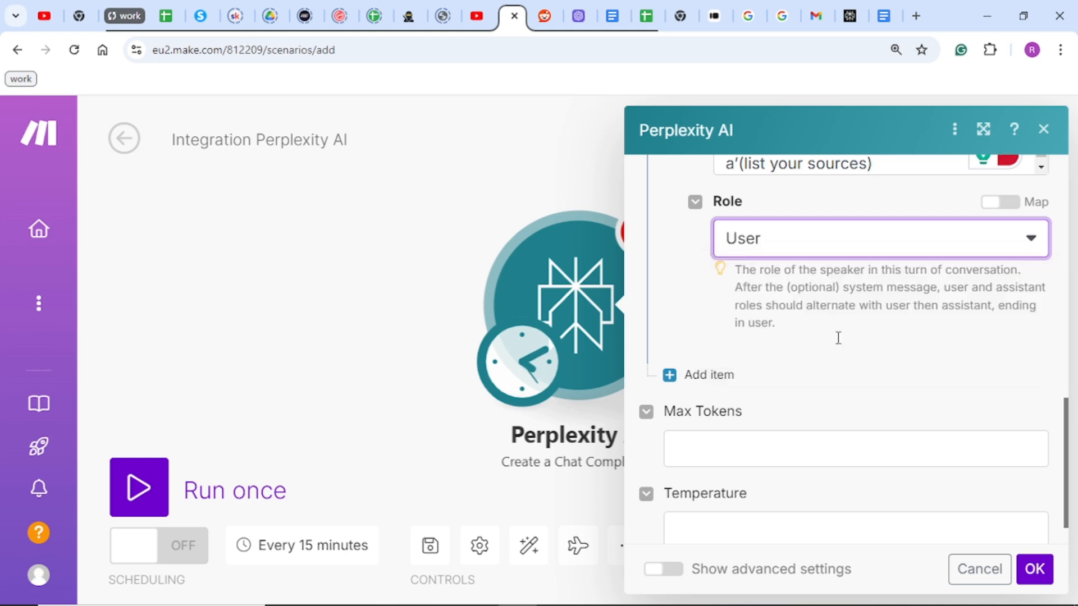
pyautogui.scroll(-1, 759, 449)
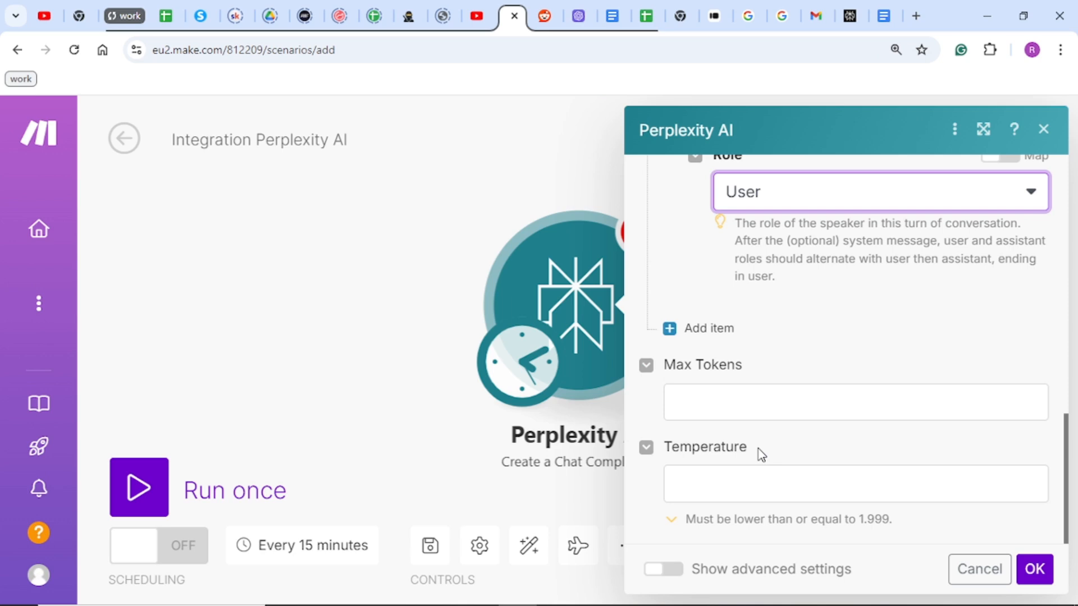
pyautogui.click(1036, 570)
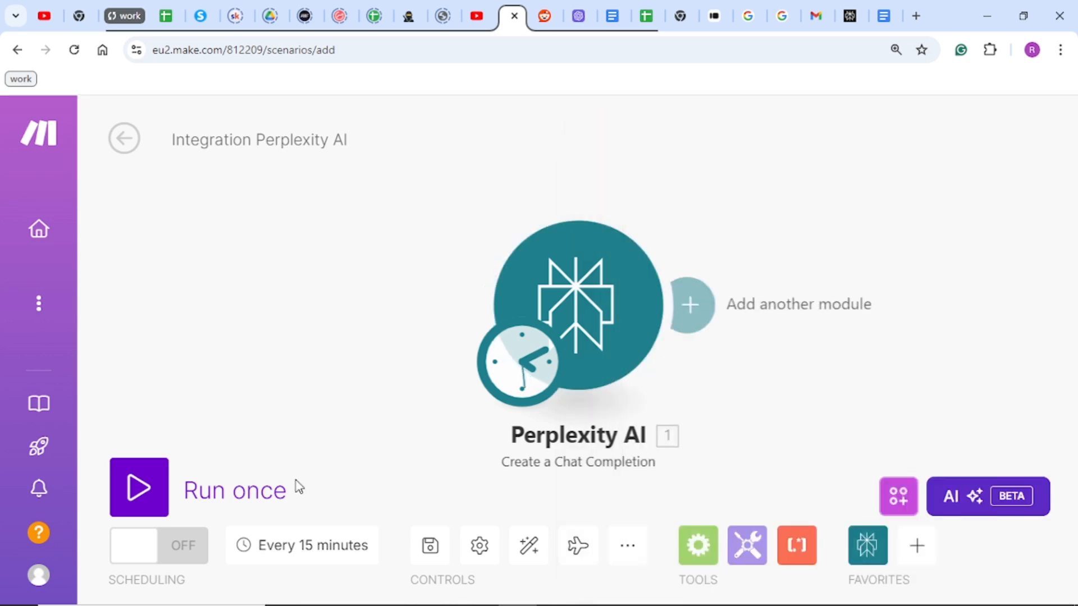
# Step: Run the scenario once and expand the Perplexity AI output down to the message content of the first choice
pyautogui.click(118, 492)
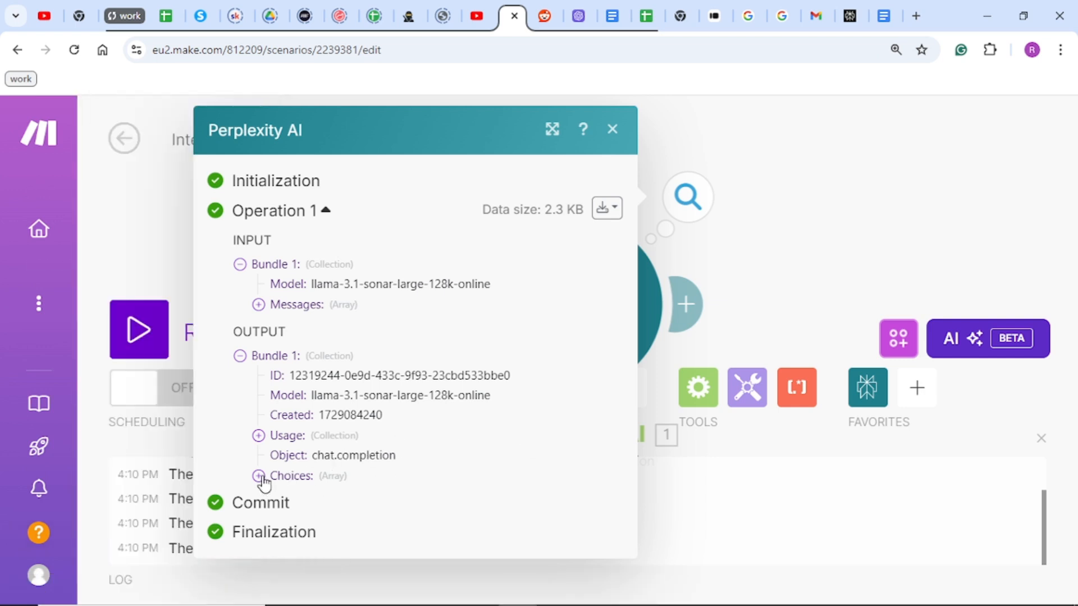
pyautogui.click(259, 476)
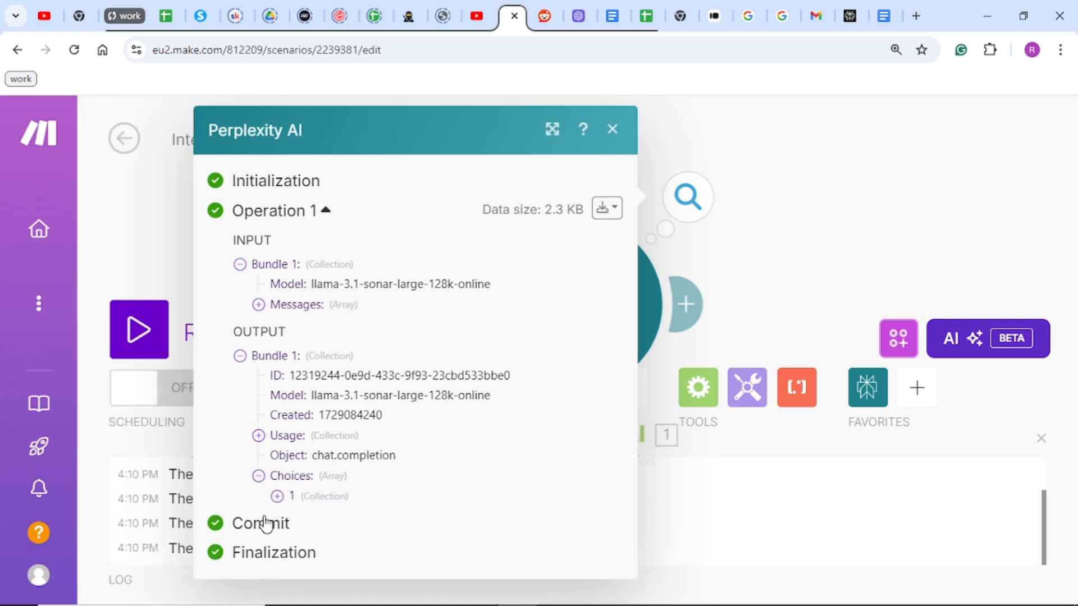
pyautogui.click(279, 496)
pyautogui.scroll(-1, 281, 503)
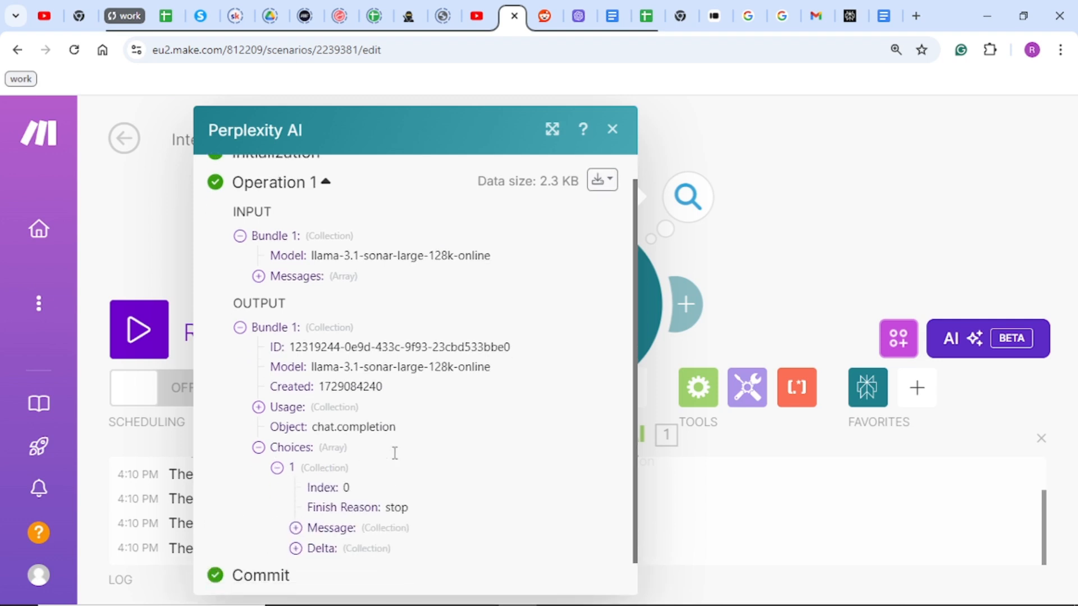
pyautogui.click(296, 498)
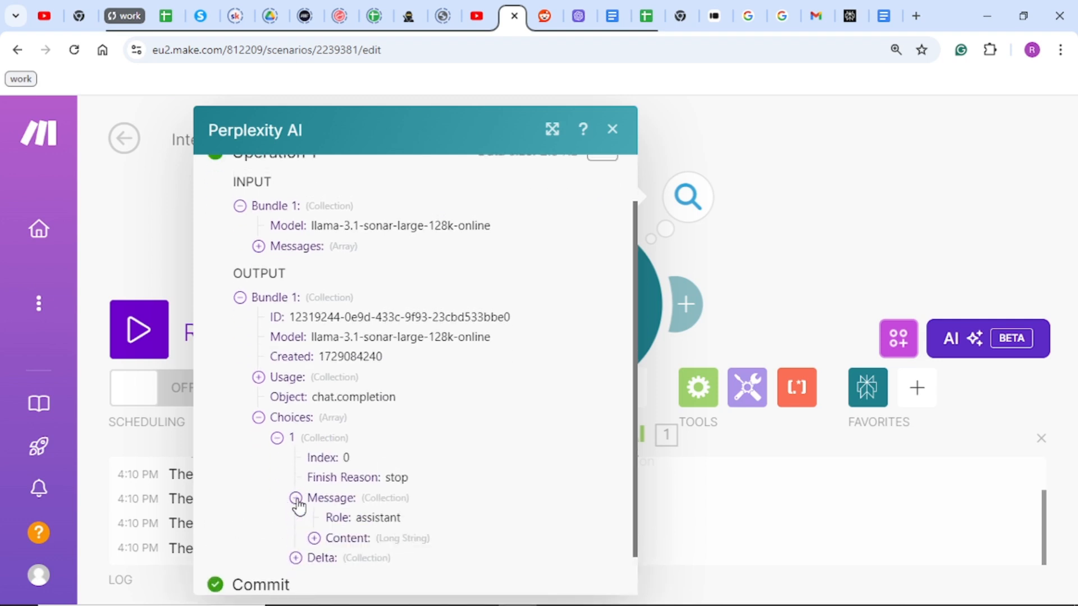
pyautogui.click(314, 541)
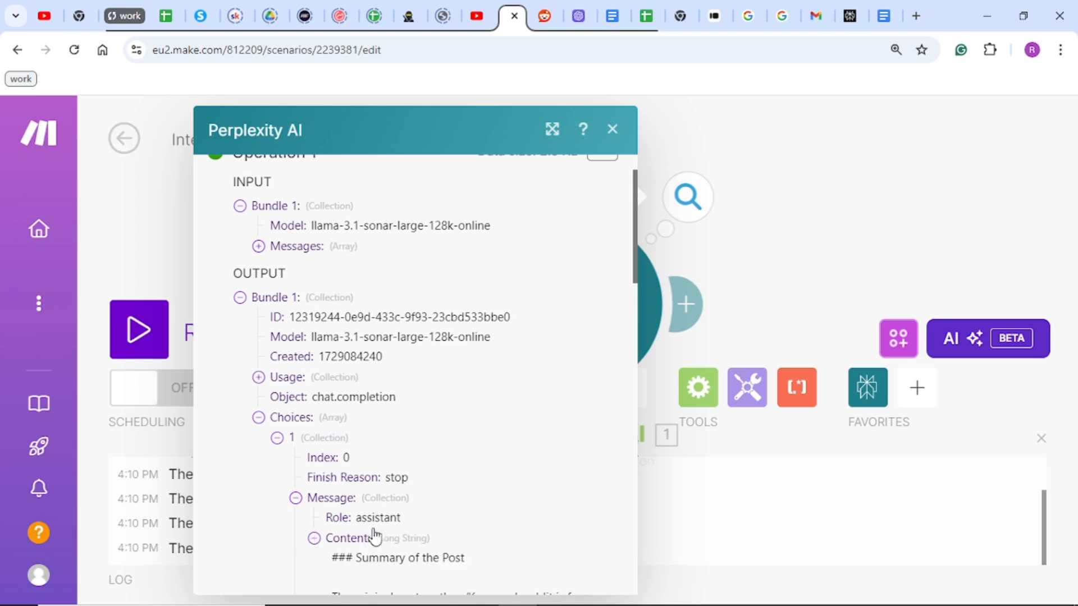
# Step: Read through the generated post summary, comment perspective and data points, and close the Perplexity AI output
pyautogui.scroll(-3, 393, 492)
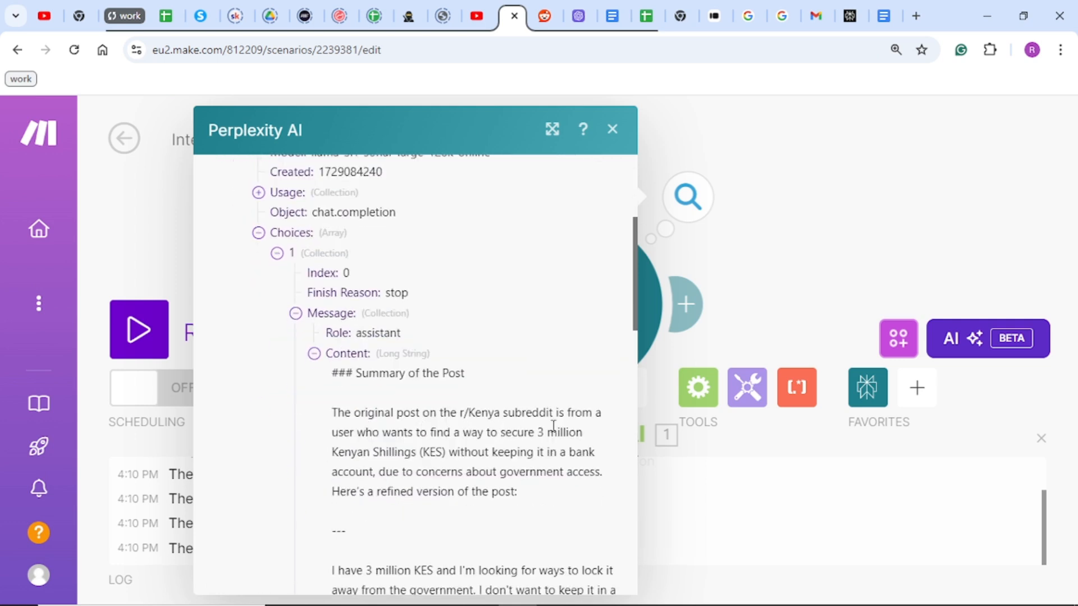
pyautogui.scroll(-3, 494, 449)
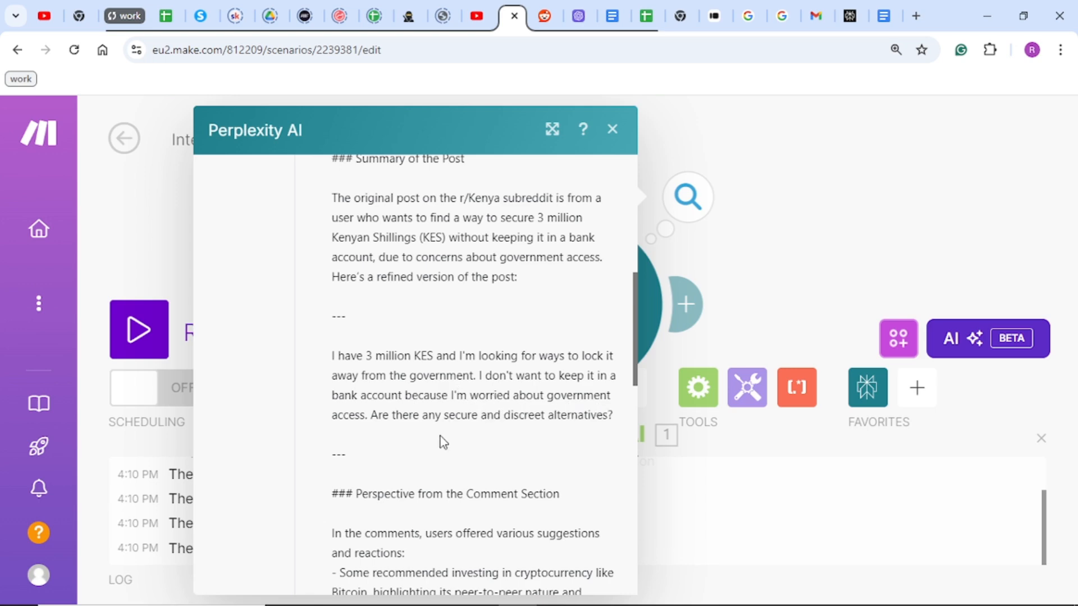
pyautogui.scroll(-3, 444, 442)
pyautogui.scroll(-2, 442, 435)
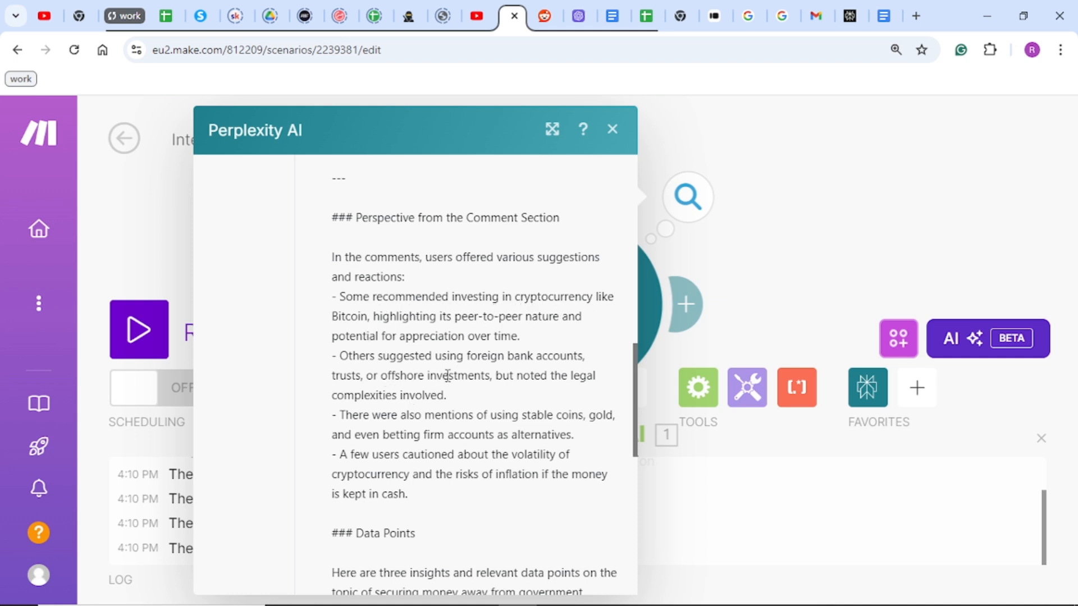
pyautogui.scroll(-3, 410, 420)
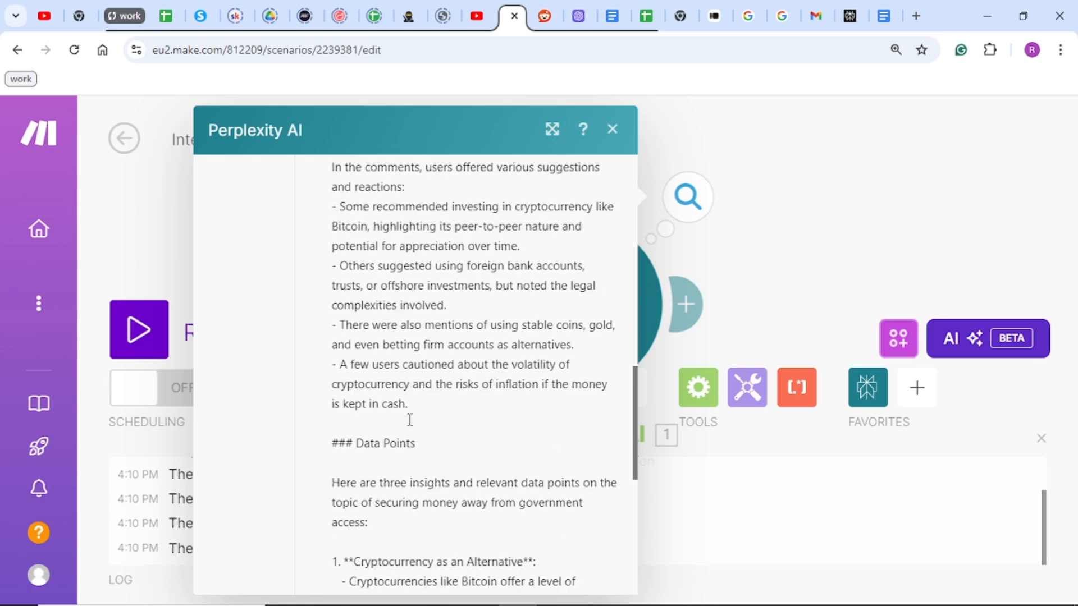
pyautogui.scroll(-3, 389, 453)
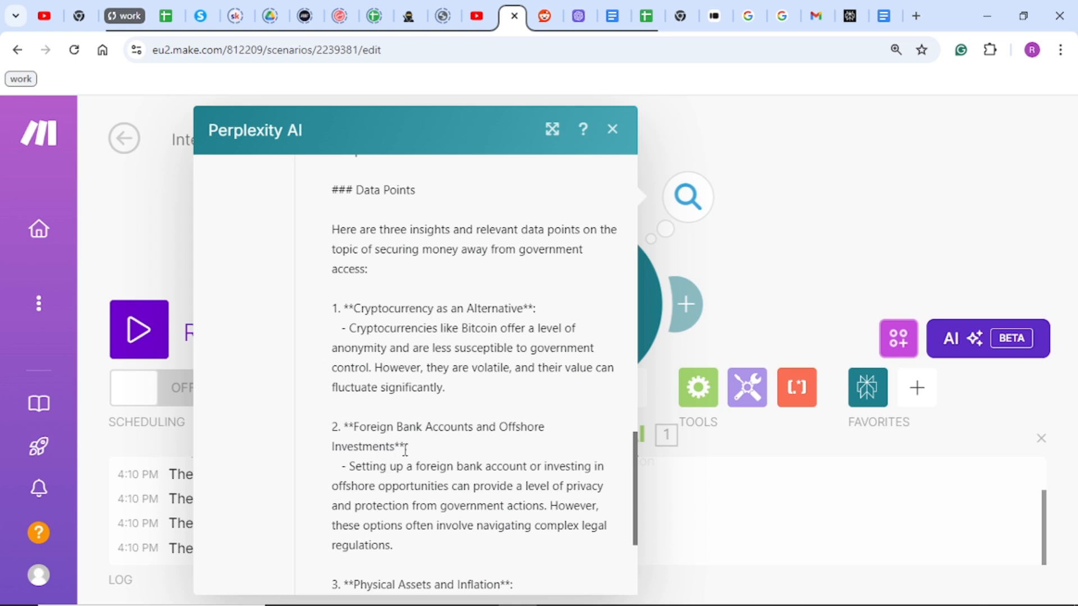
pyautogui.scroll(-2, 412, 451)
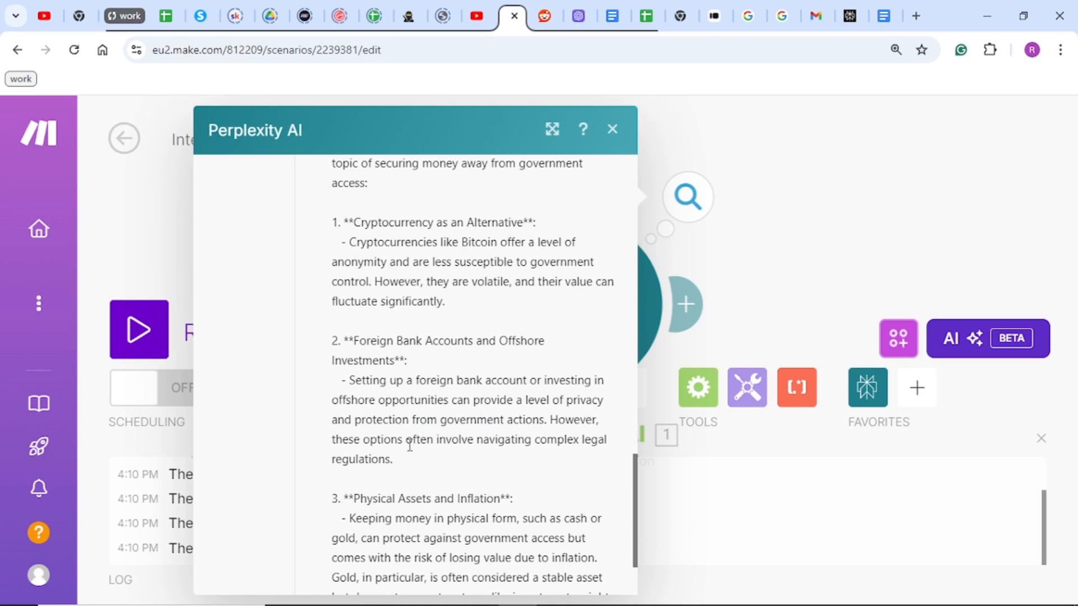
pyautogui.scroll(-2, 459, 465)
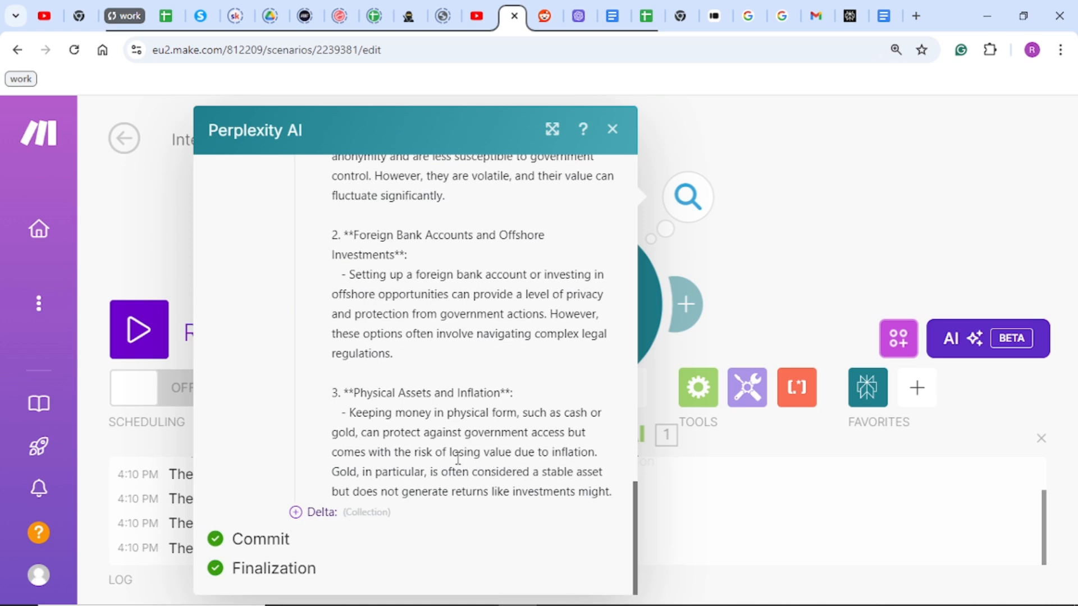
pyautogui.scroll(3, 458, 458)
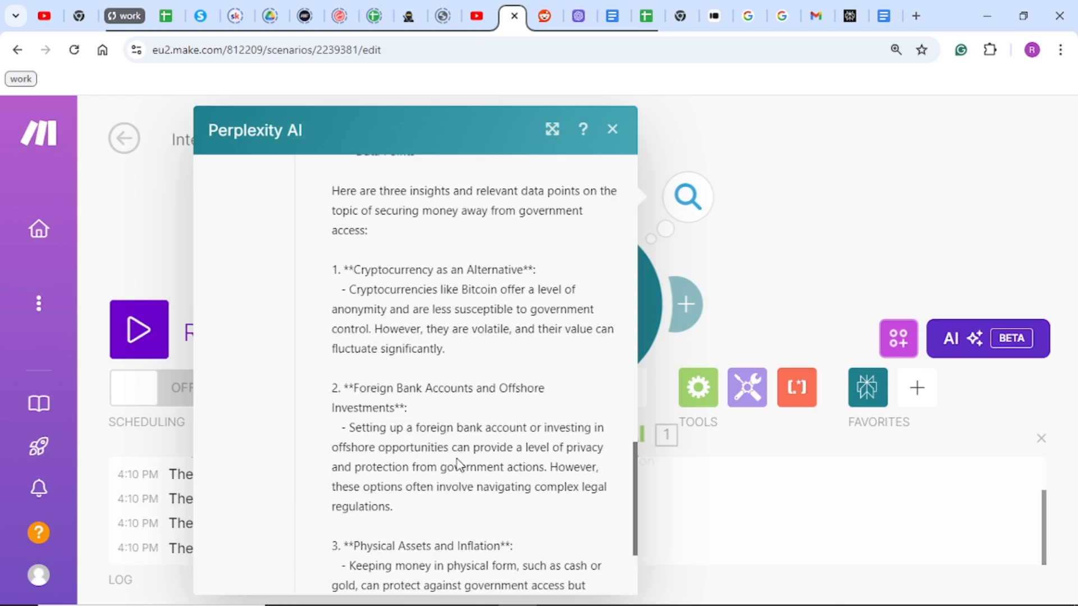
pyautogui.click(613, 130)
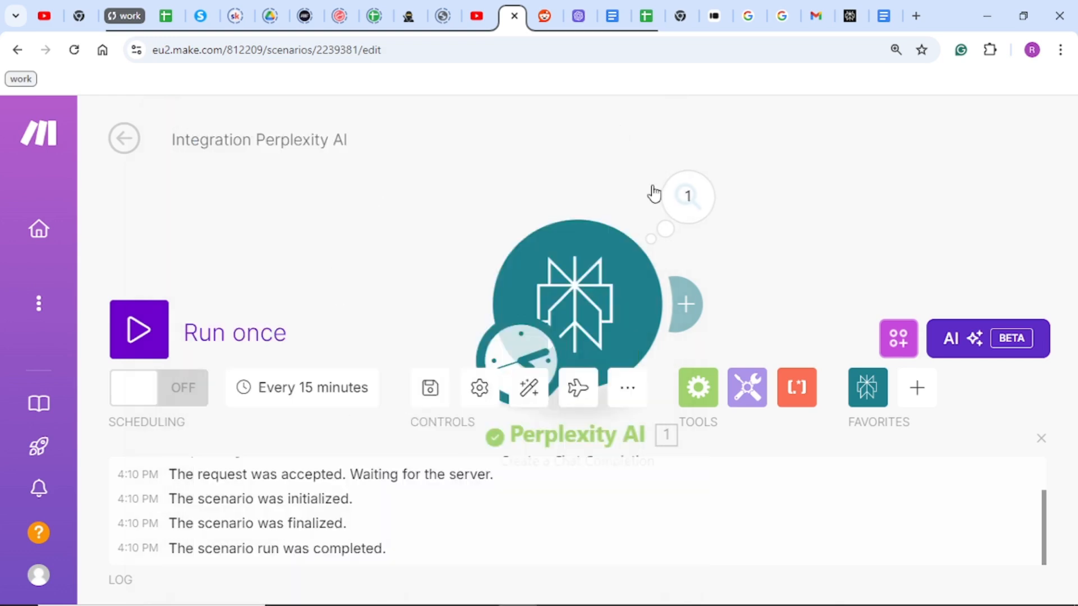
pyautogui.click(709, 314)
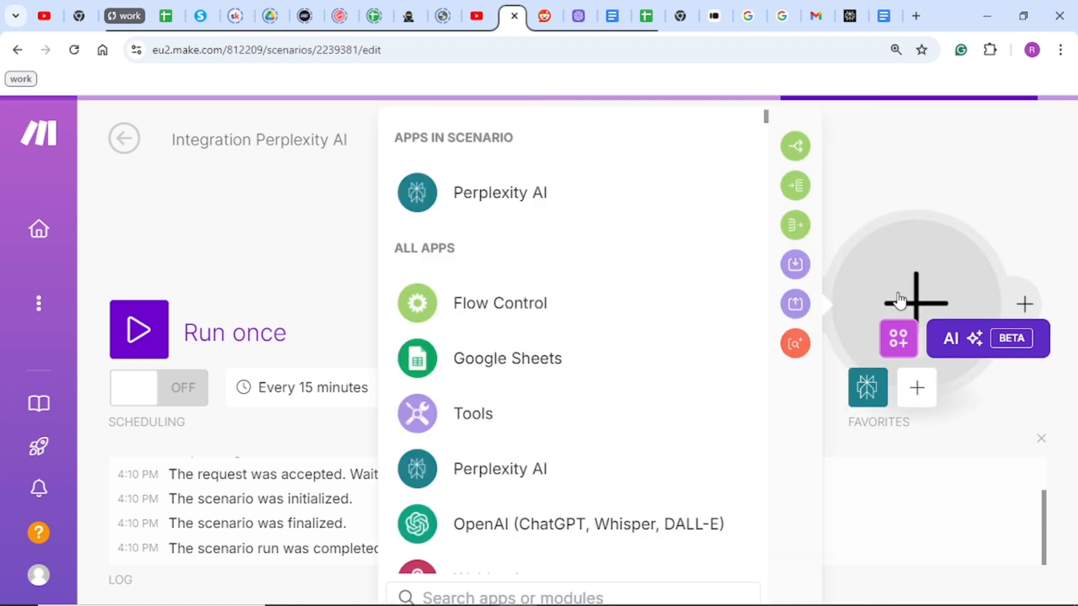
pyautogui.click(474, 589)
pyautogui.write('g')
# Step: Add a Google Docs module with the "Insert a Paragraph to a Document" action after the Perplexity AI module
pyautogui.click(699, 311)
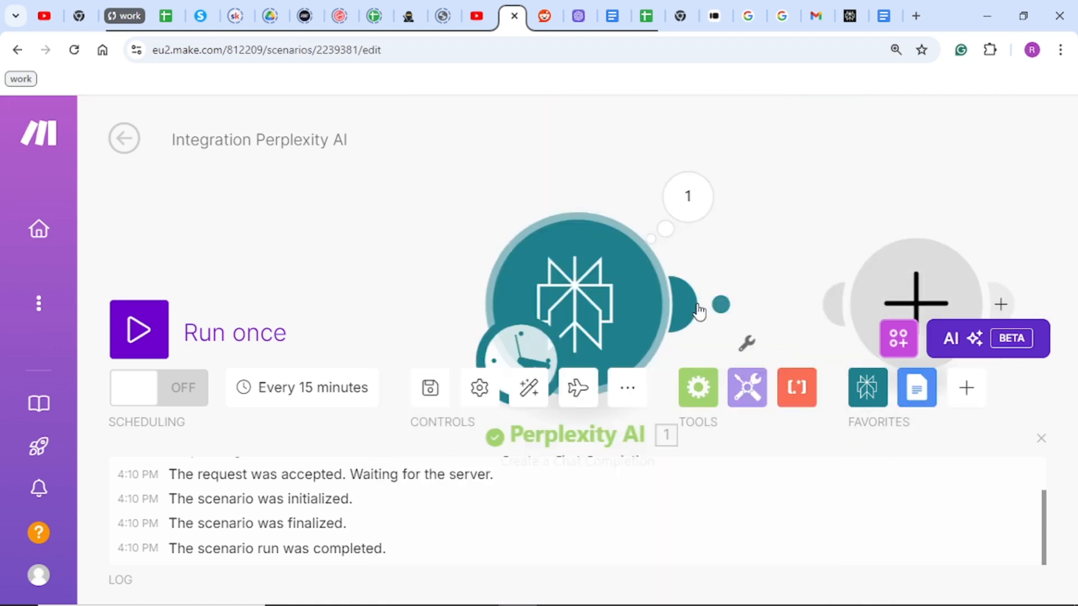
pyautogui.click(901, 283)
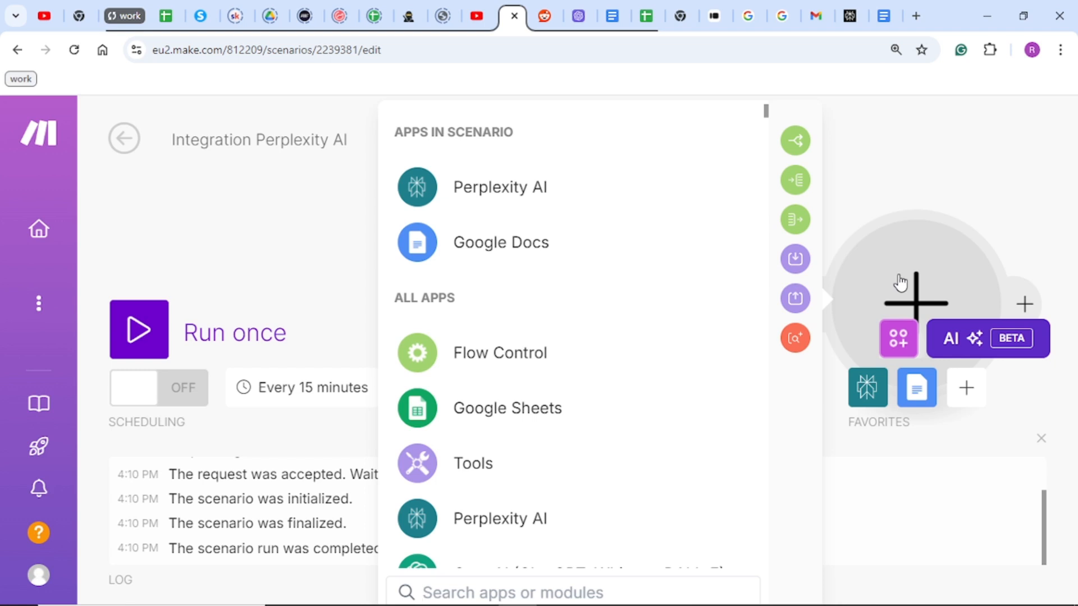
pyautogui.write('do')
pyautogui.press('BackSpace')
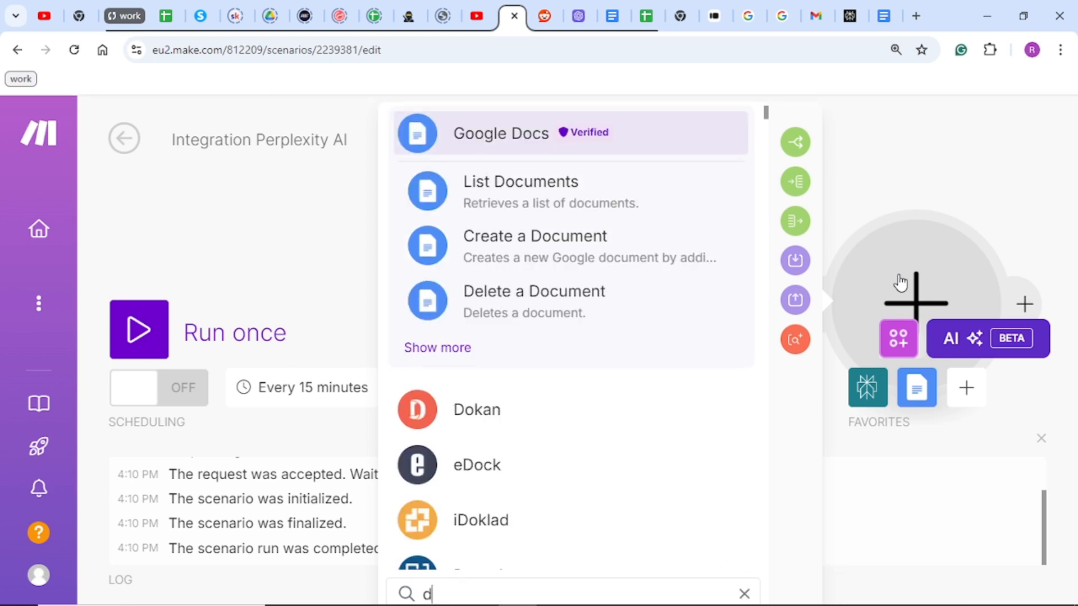
pyautogui.press('BackSpace')
pyautogui.write('google')
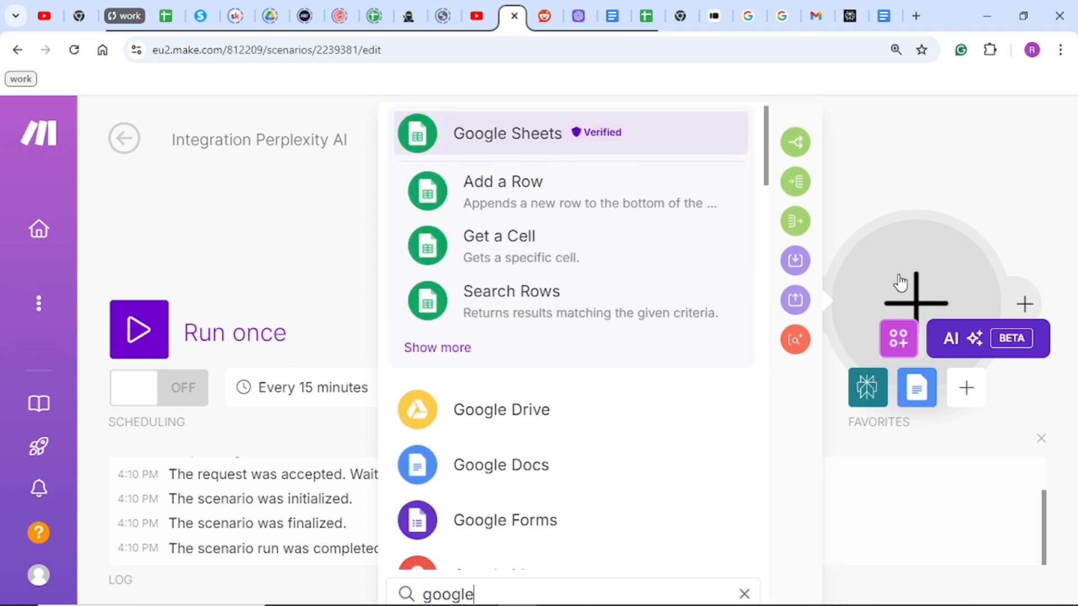
pyautogui.write(' docs')
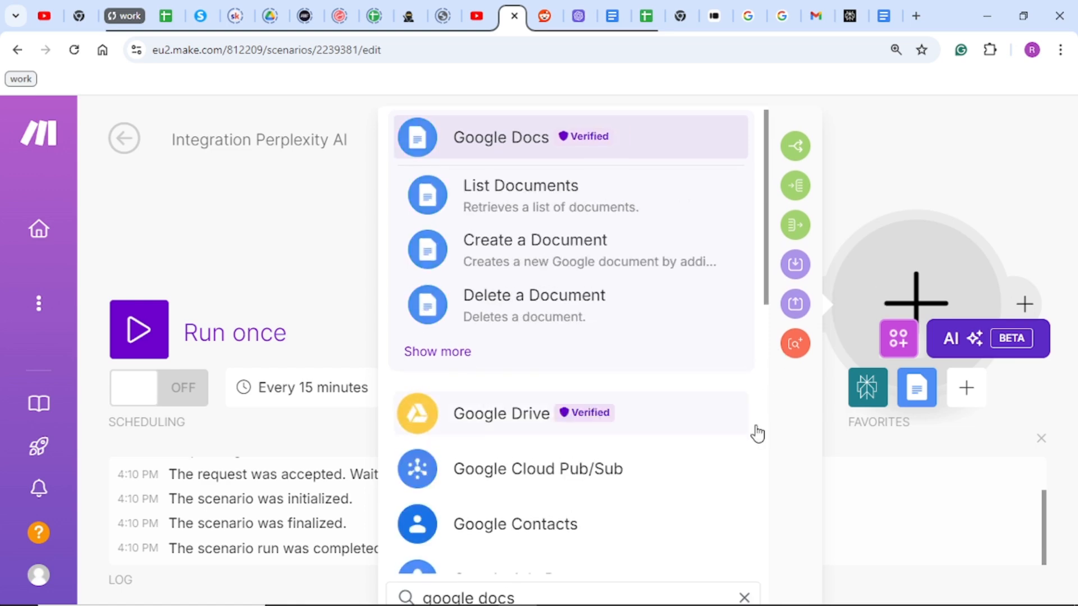
pyautogui.click(537, 145)
pyautogui.scroll(-3, 543, 440)
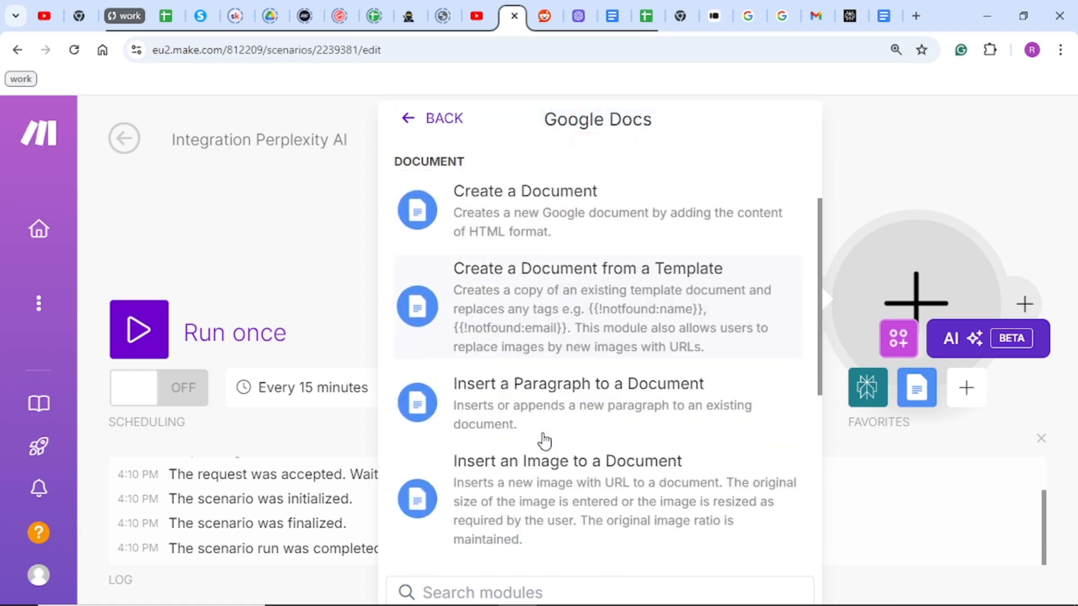
pyautogui.scroll(-3, 544, 440)
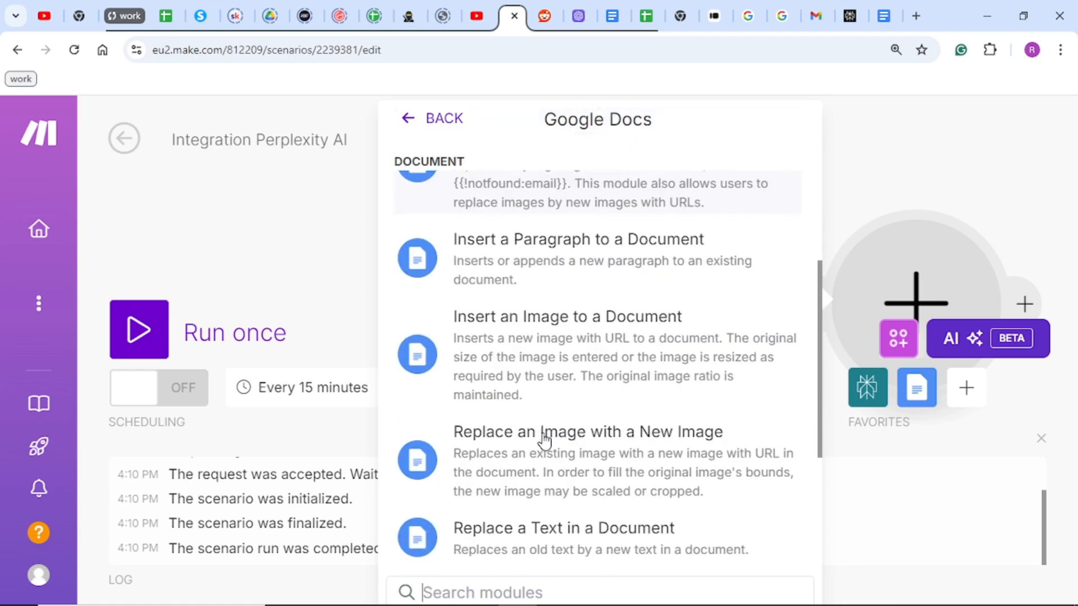
pyautogui.click(607, 277)
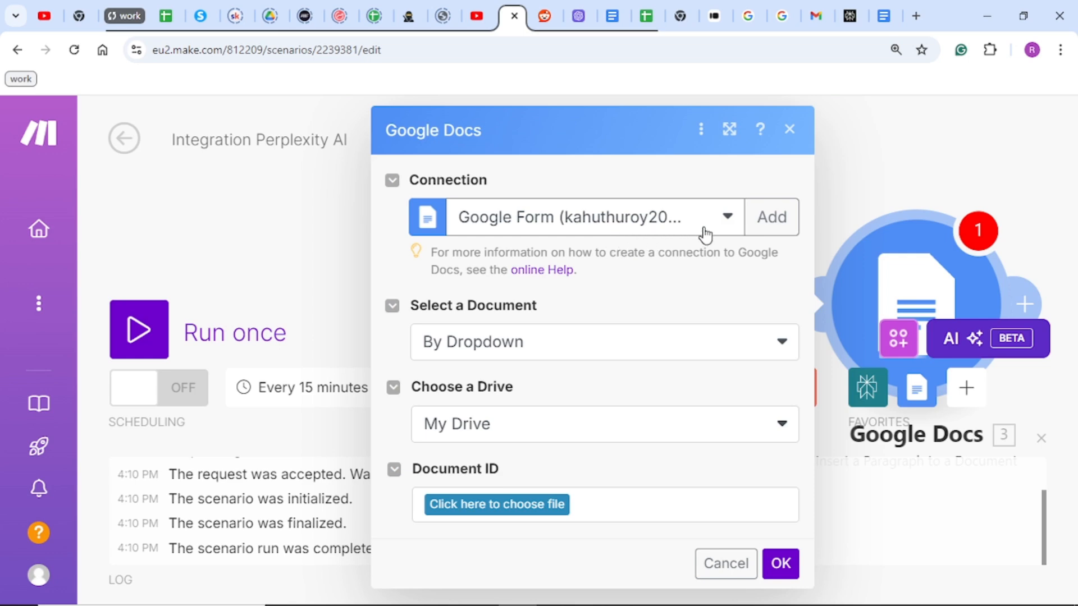
# Step: Select the Google Form connection and the "tutorial content ideas" document for the Google Docs module, and check that document in its browser tab
pyautogui.click(722, 222)
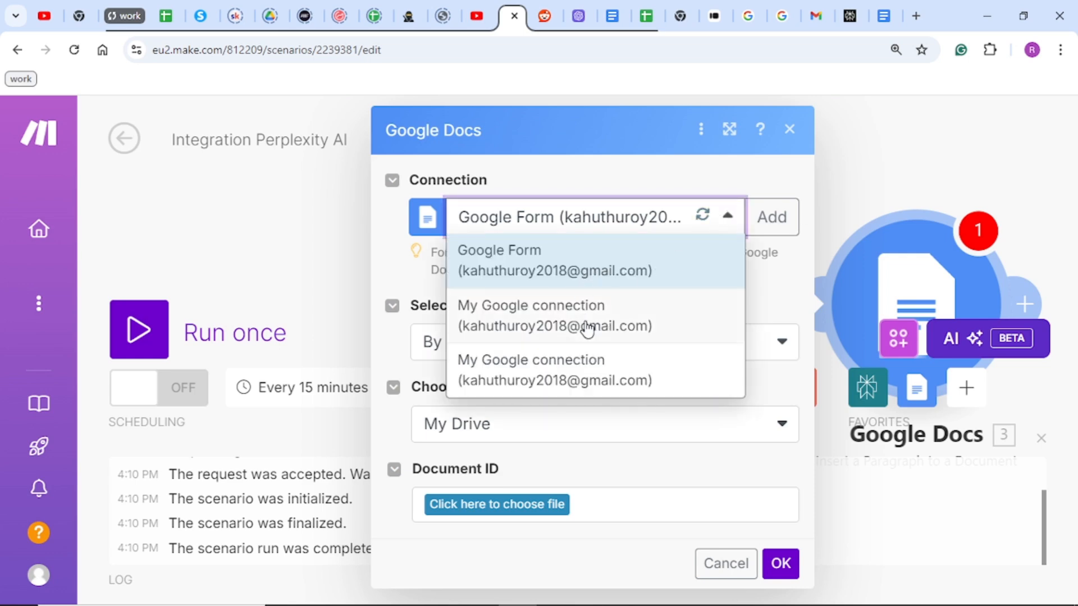
pyautogui.click(575, 272)
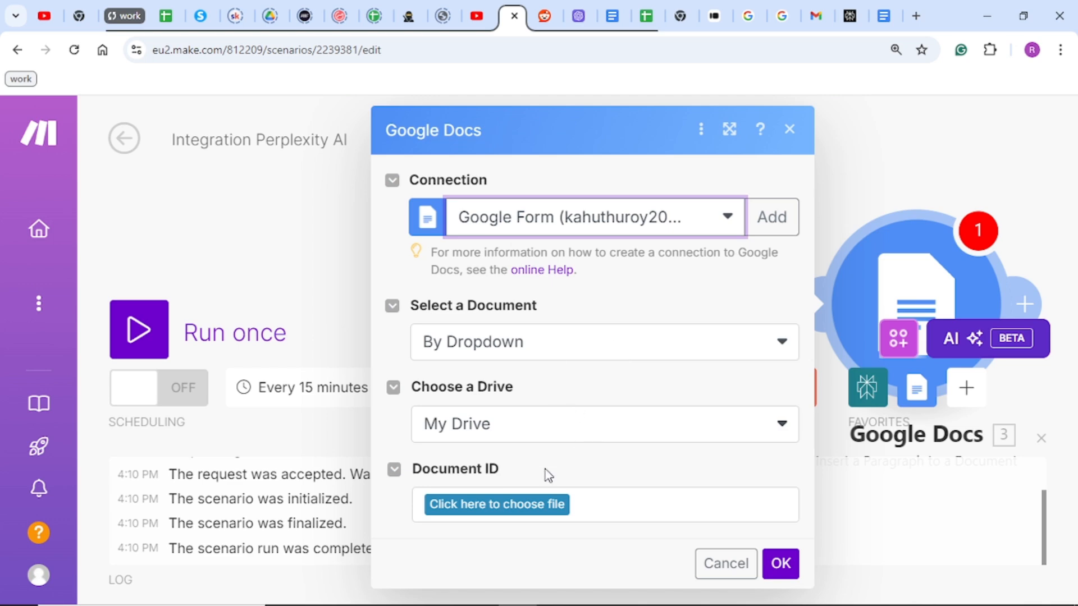
pyautogui.click(481, 510)
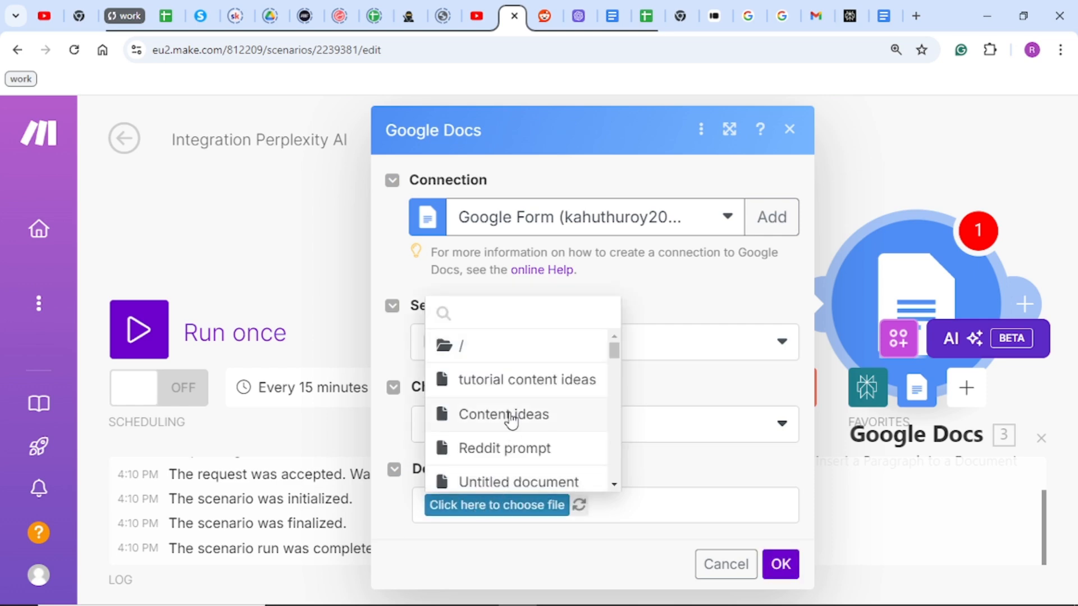
pyautogui.click(517, 381)
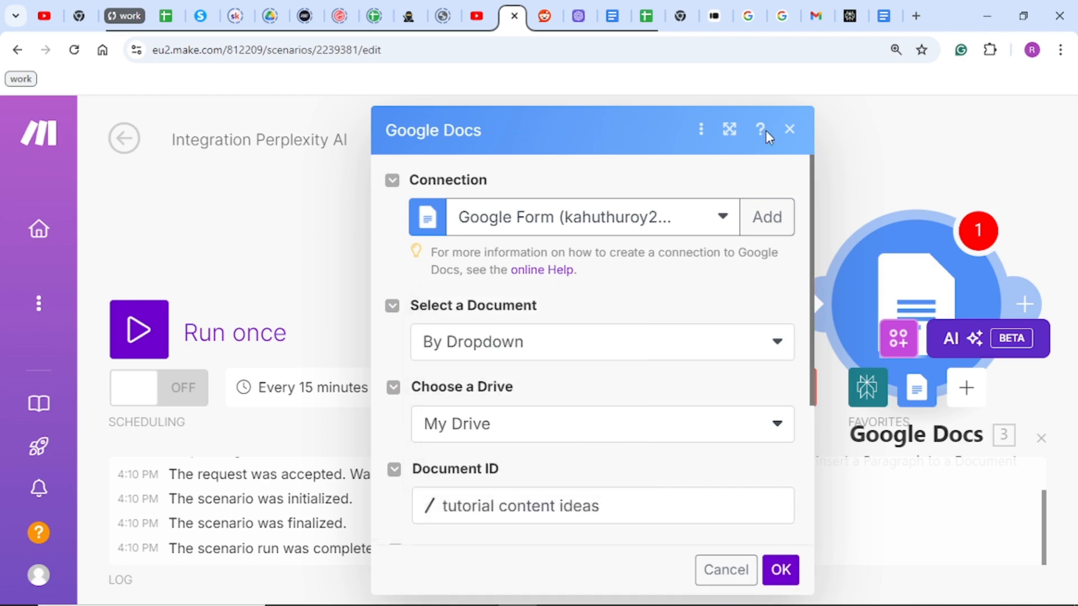
pyautogui.click(884, 15)
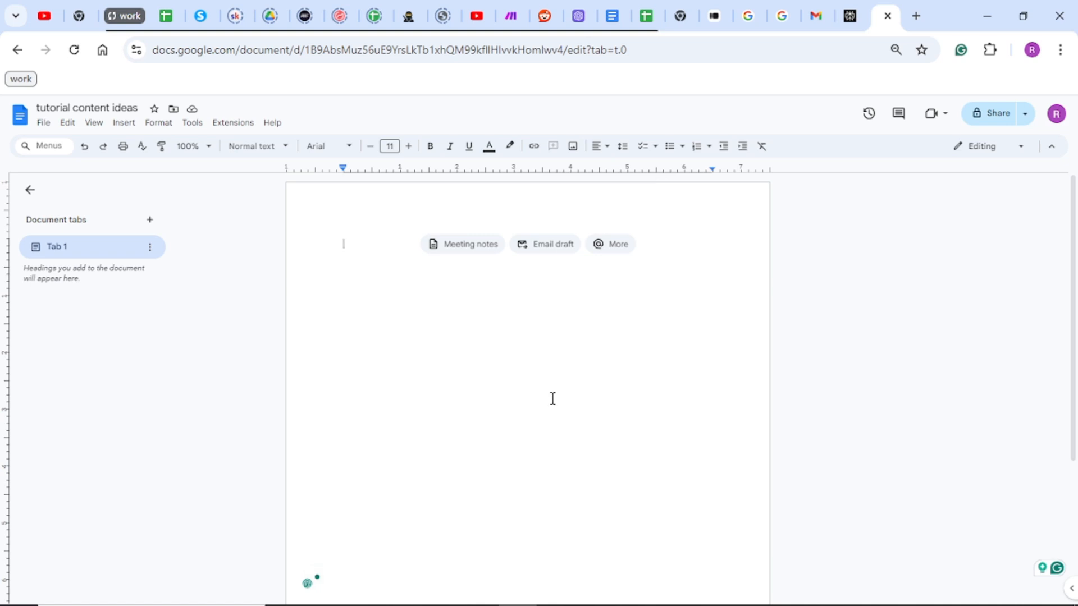
pyautogui.click(513, 17)
# Step: Map Perplexity AI's Choices[] Message Content into the Appended Text and save the Google Docs module
pyautogui.scroll(-4, 604, 356)
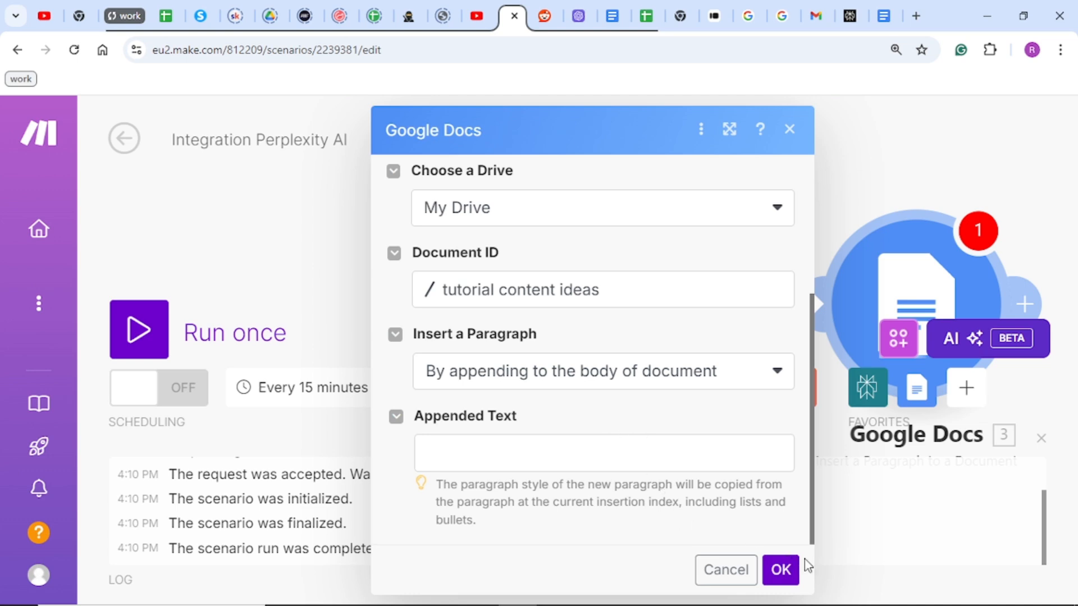
pyautogui.click(787, 572)
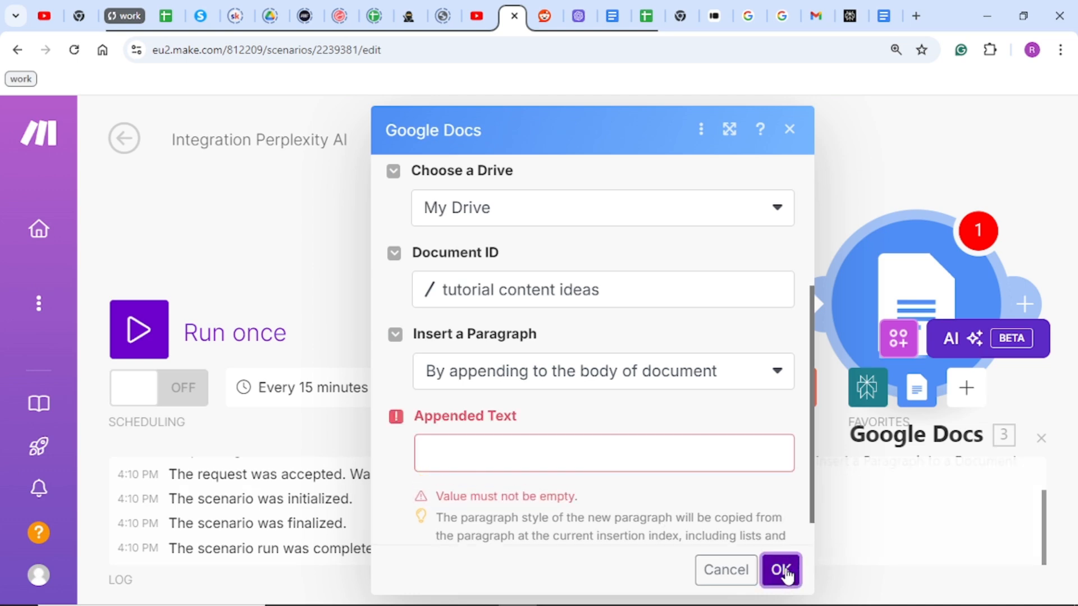
pyautogui.click(442, 443)
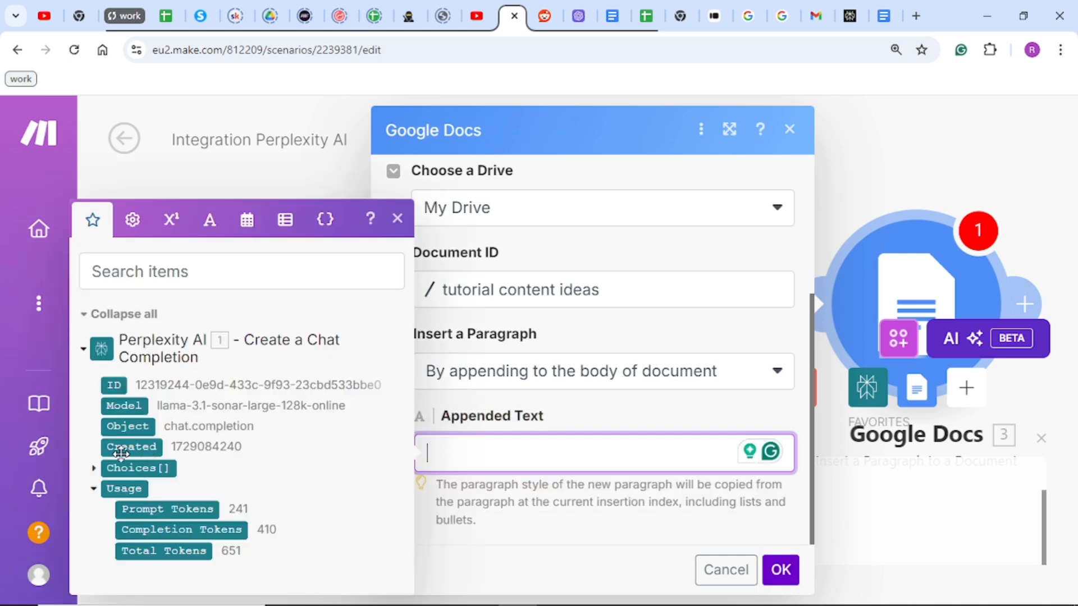
pyautogui.click(94, 470)
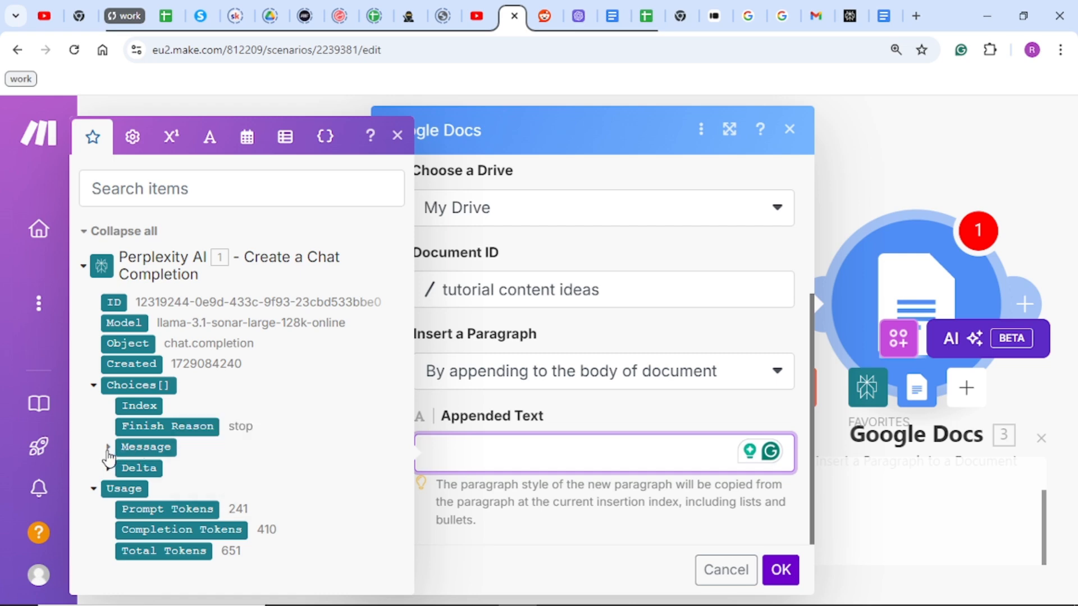
pyautogui.click(108, 447)
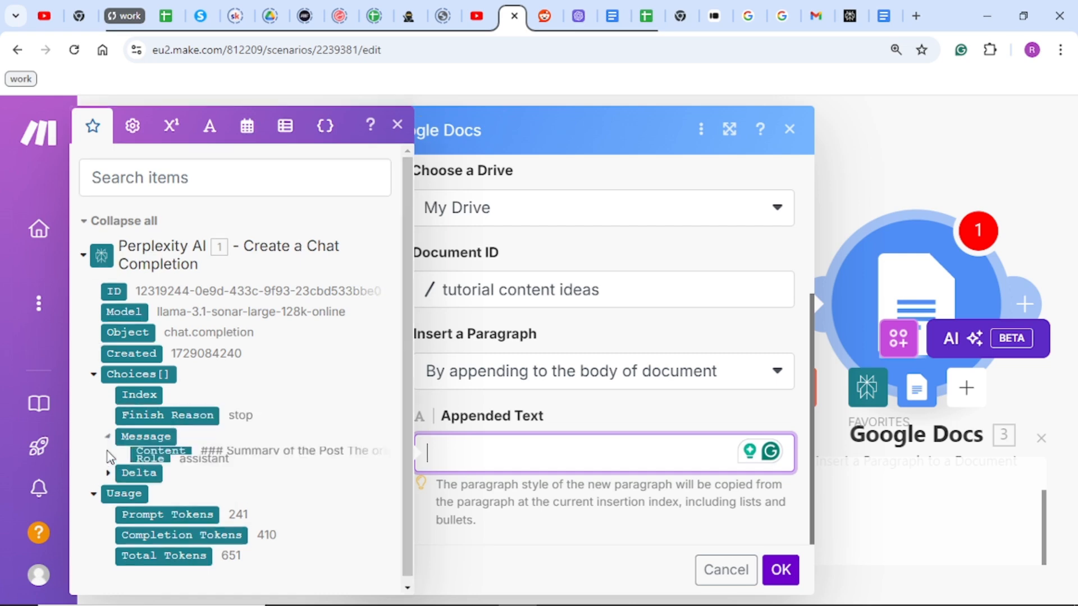
pyautogui.click(160, 457)
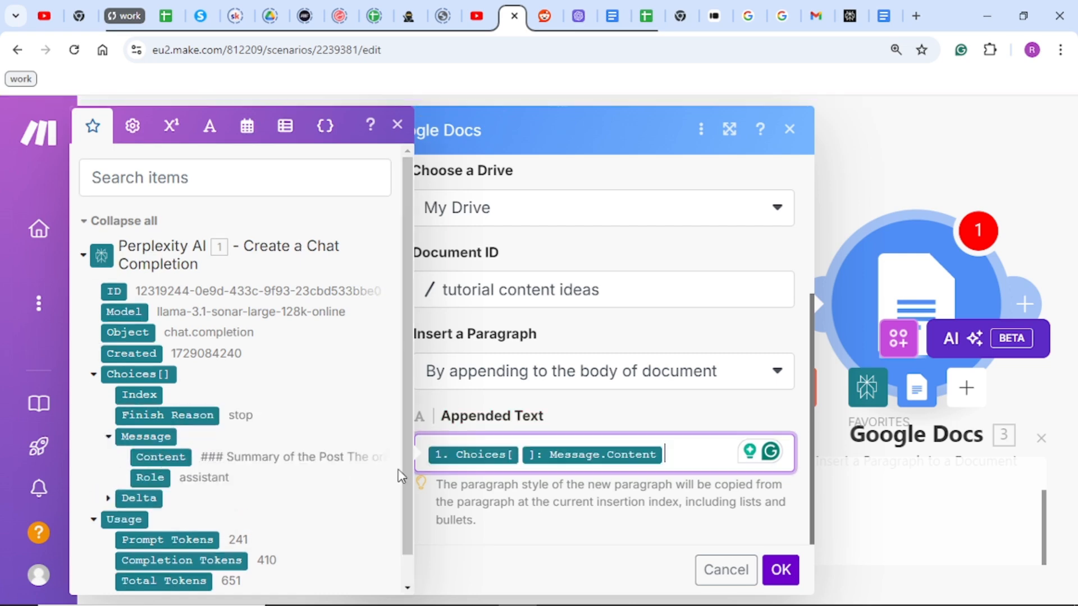
pyautogui.click(779, 571)
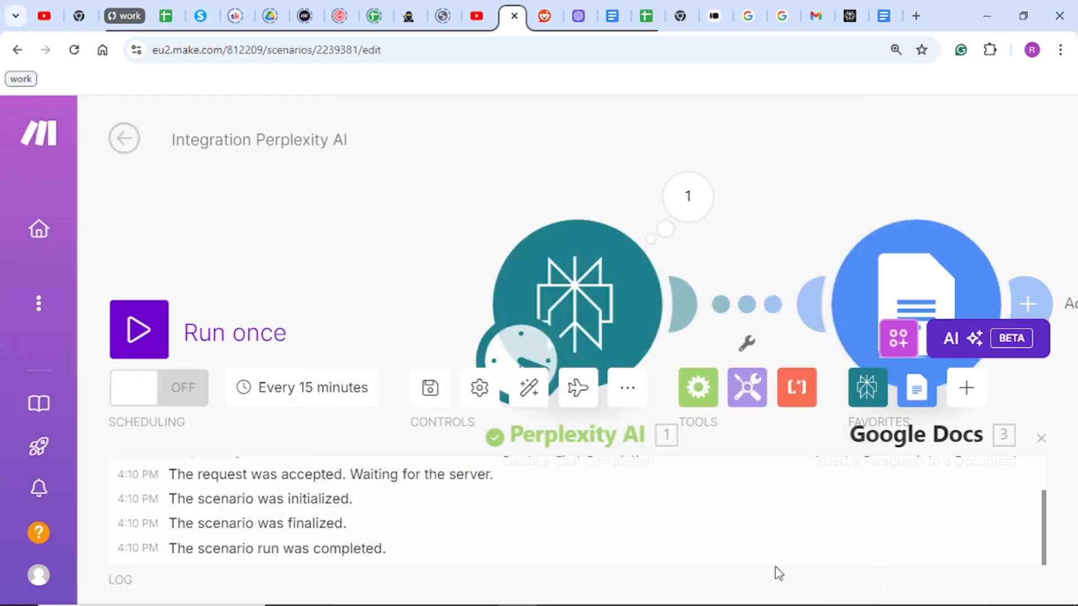
# Step: Run the scenario once and inspect the Google Docs module's input and output bundles
pyautogui.click(135, 328)
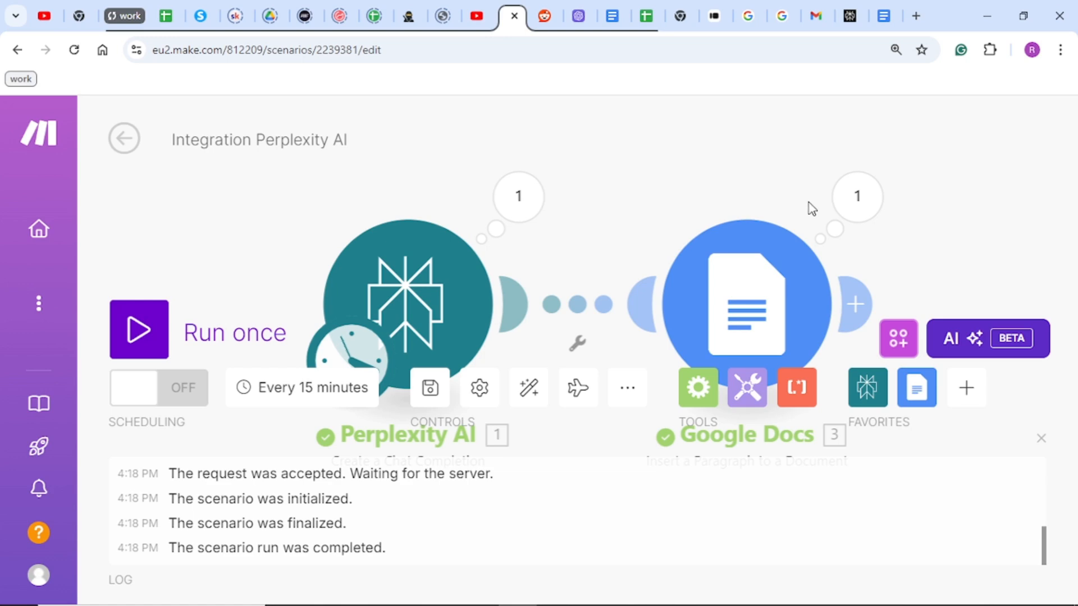
pyautogui.click(852, 216)
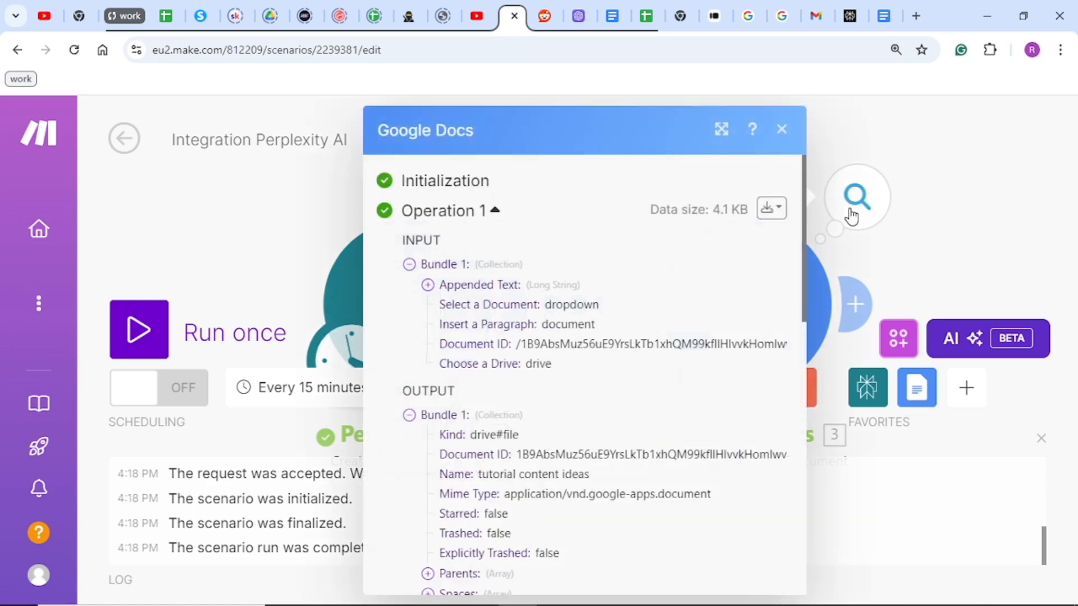
pyautogui.scroll(-4, 467, 454)
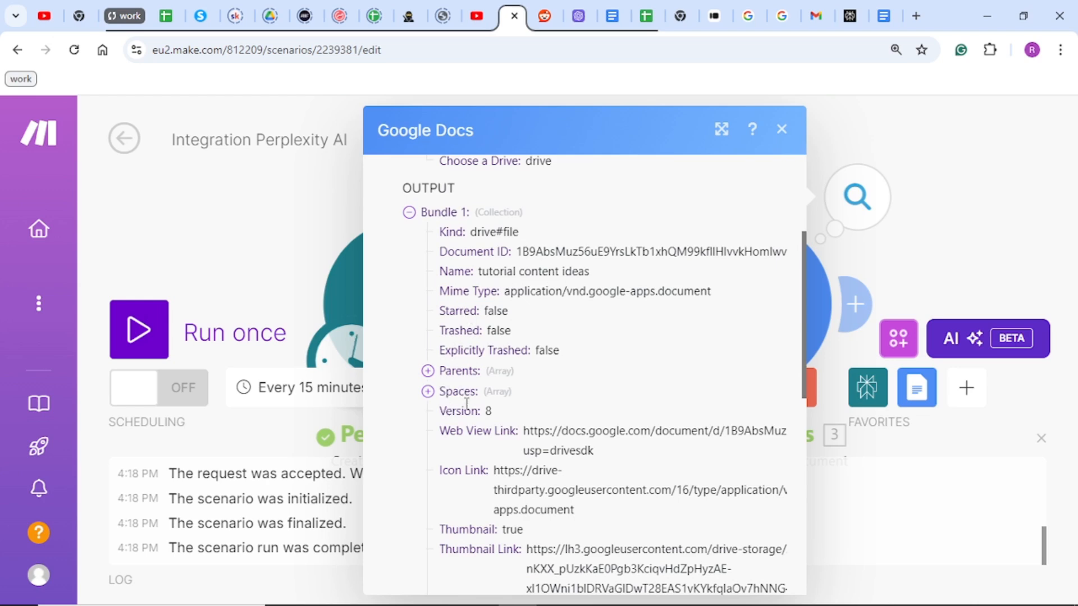
pyautogui.scroll(-10, 466, 403)
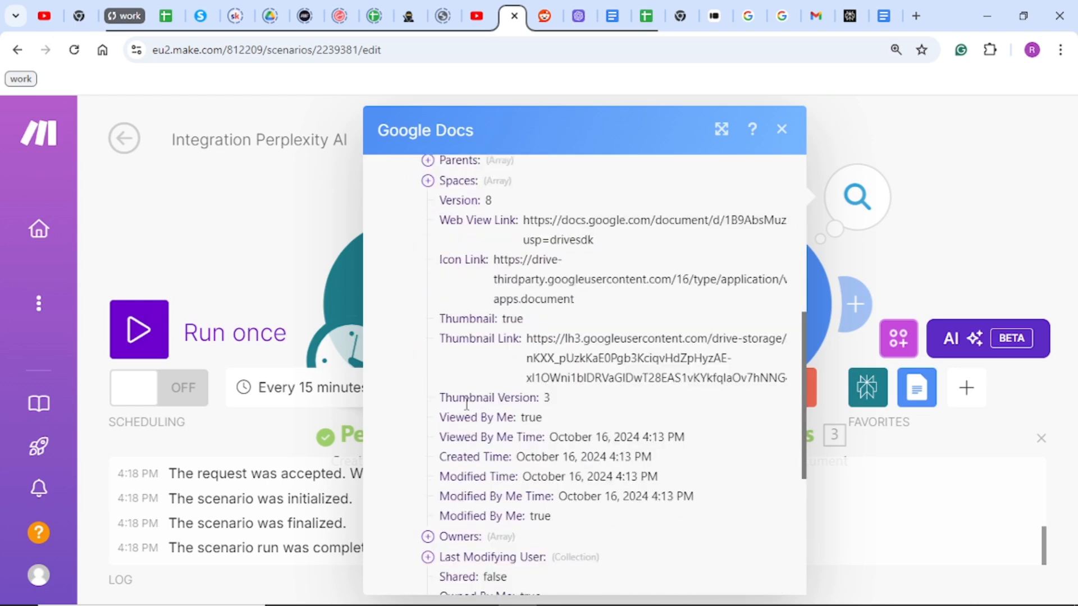
# Step: Read the appended summary, comment perspective and data points in the "tutorial content ideas" document, and close the Google Docs output in Make
pyautogui.click(884, 17)
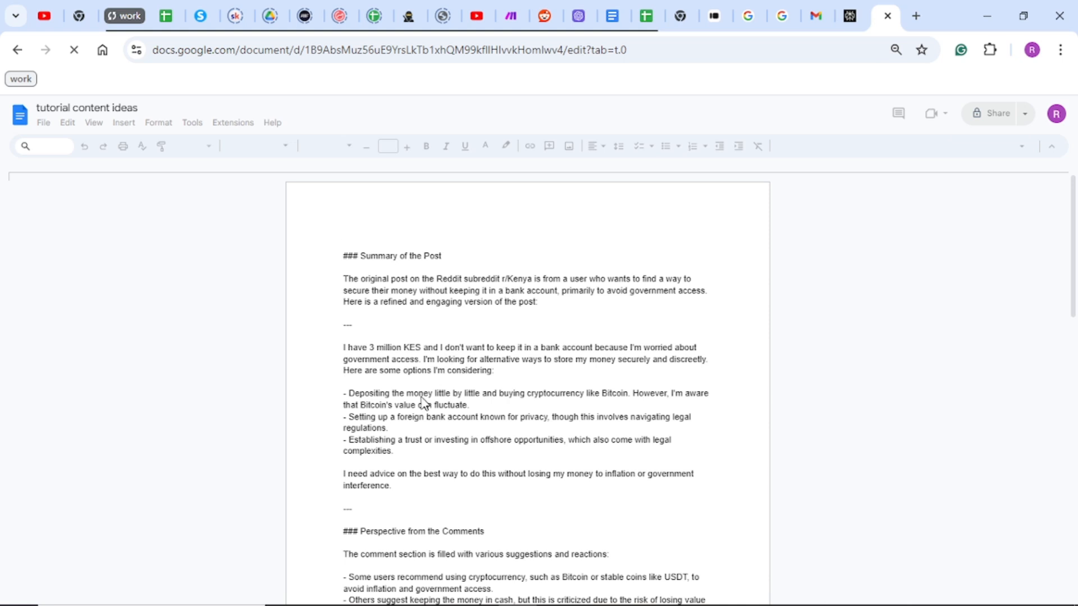
pyautogui.scroll(-2, 411, 415)
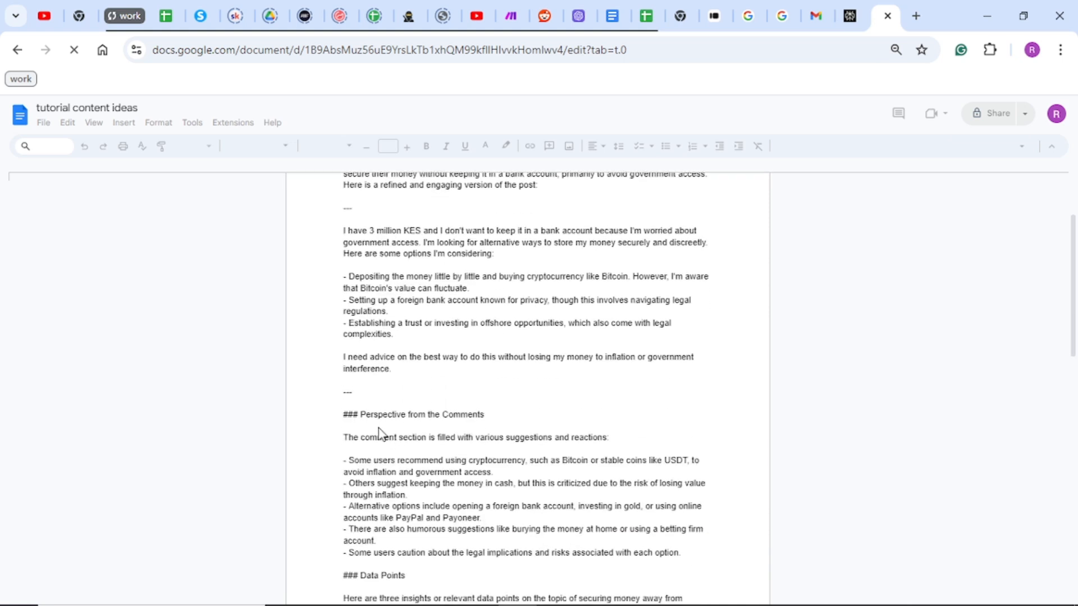
pyautogui.scroll(-3, 418, 487)
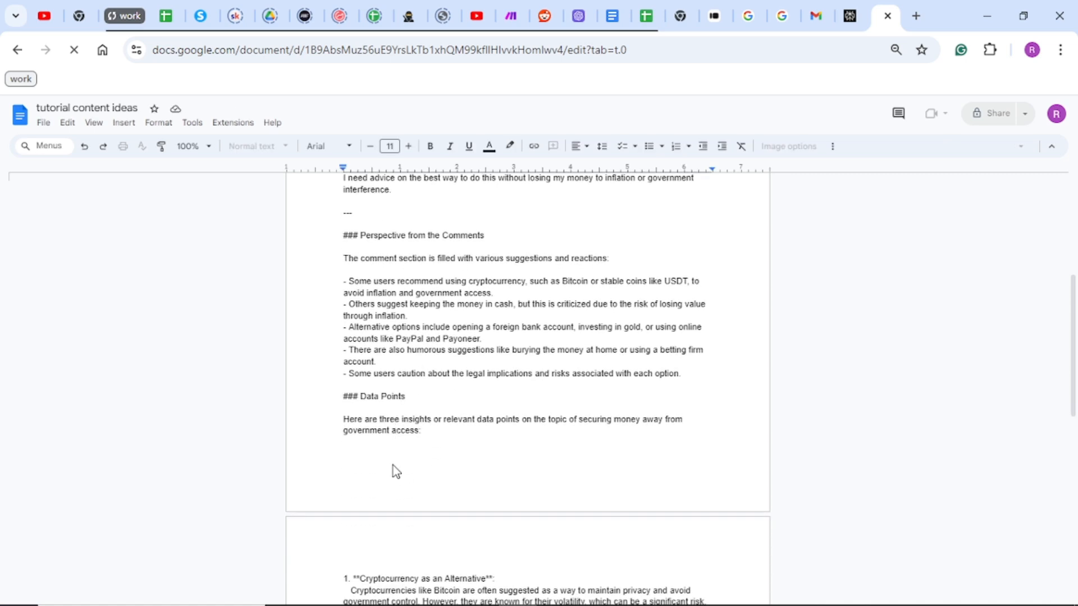
pyautogui.scroll(-3, 393, 466)
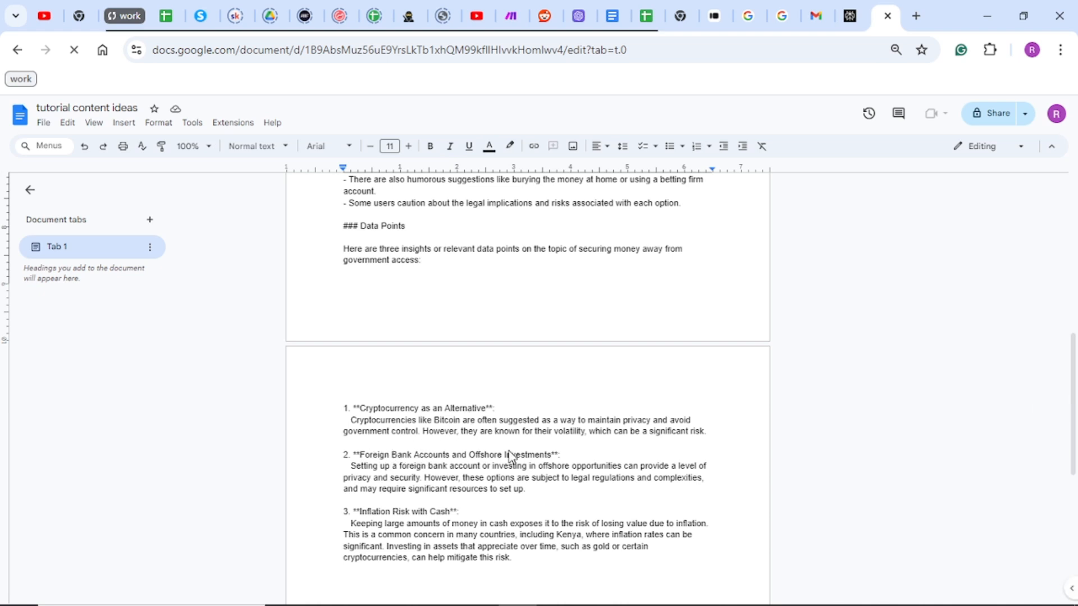
pyautogui.scroll(-2, 490, 486)
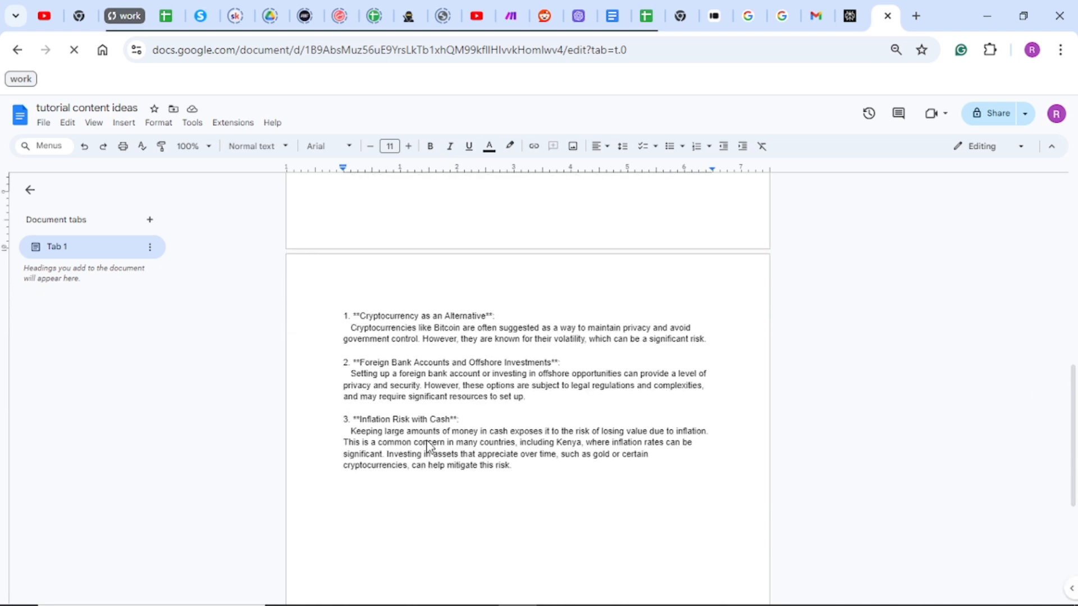
pyautogui.scroll(-4, 466, 442)
pyautogui.scroll(4, 466, 443)
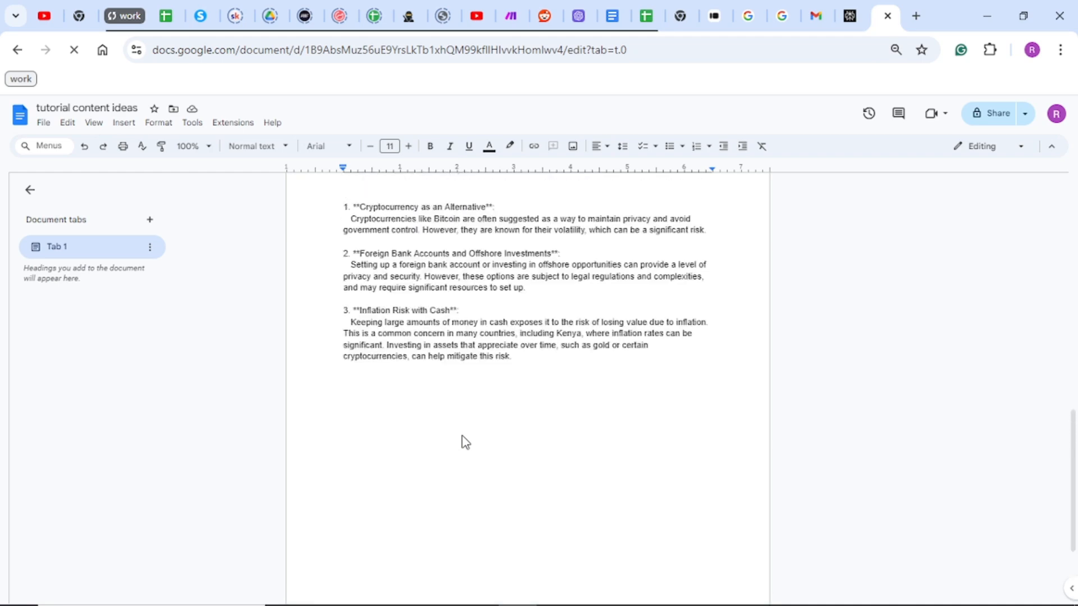
pyautogui.scroll(3, 463, 441)
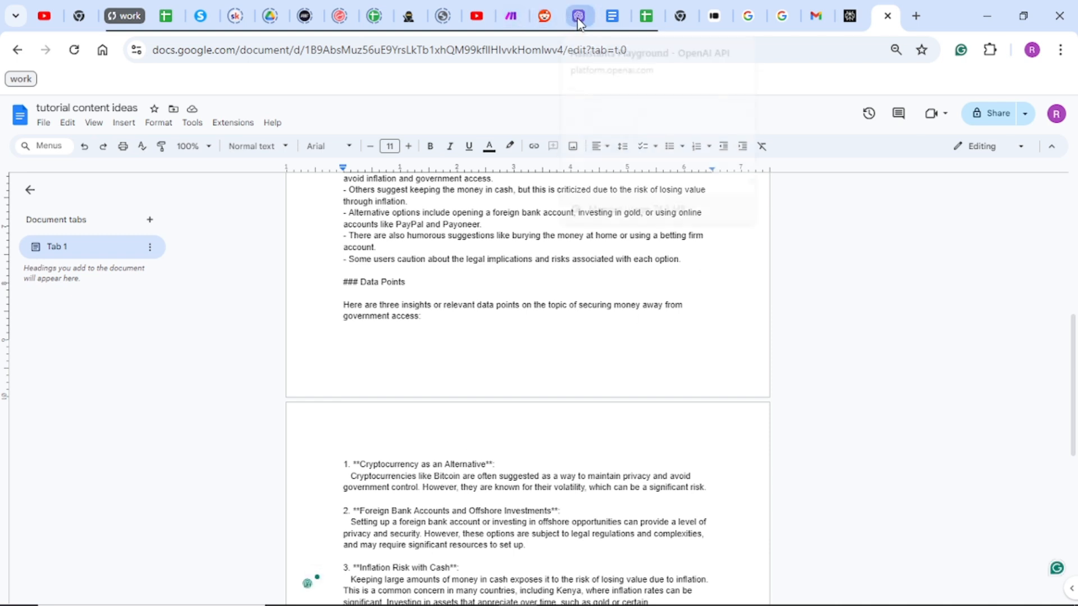
pyautogui.click(517, 17)
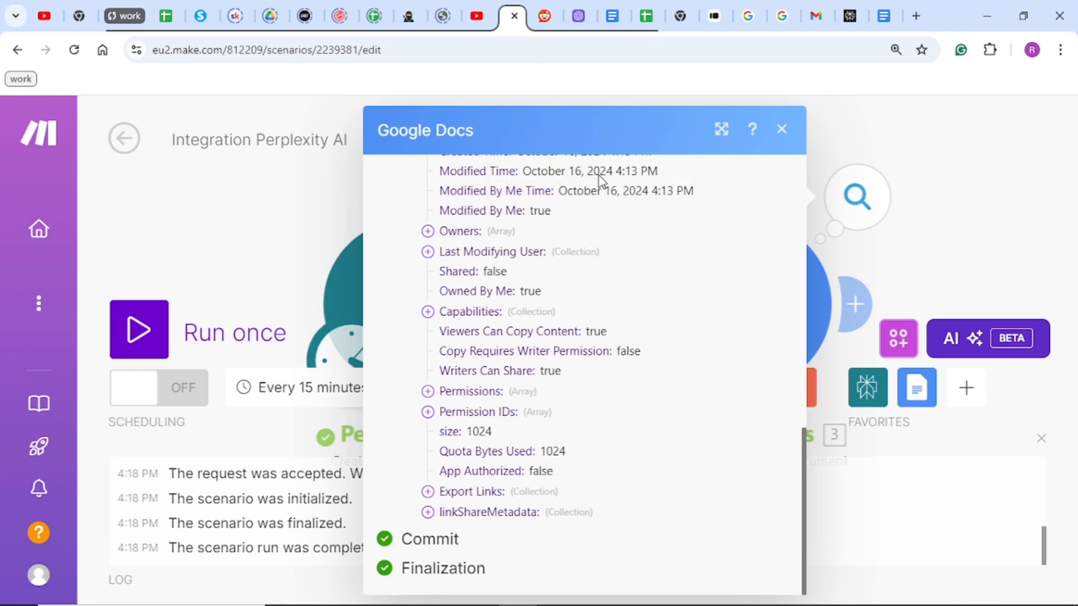
pyautogui.click(252, 225)
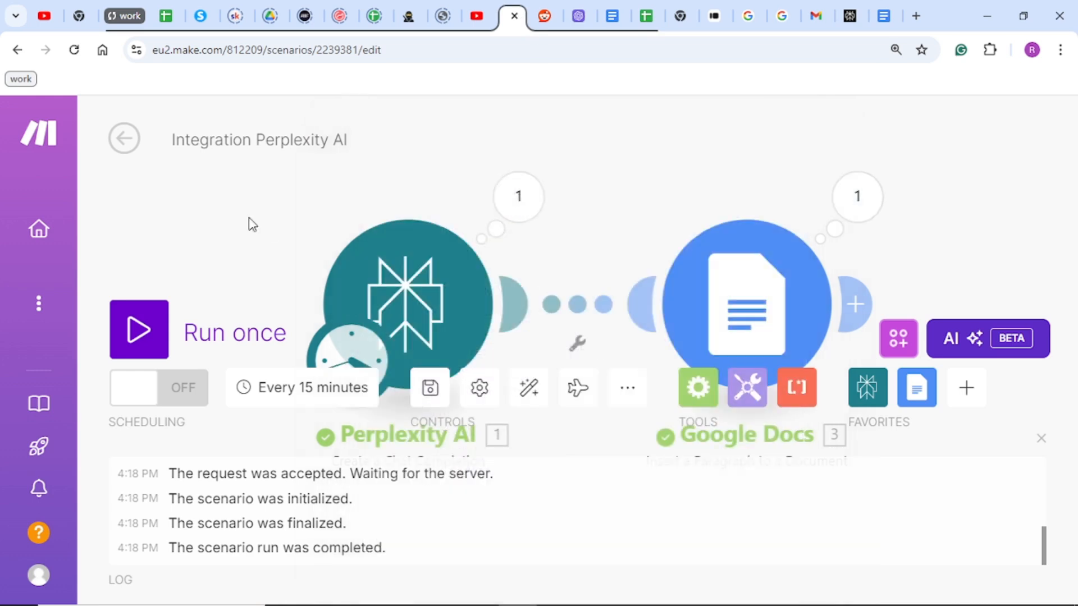
# Step: Unlink the Google Docs module from Perplexity AI and move it up out of the way
pyautogui.click(578, 348)
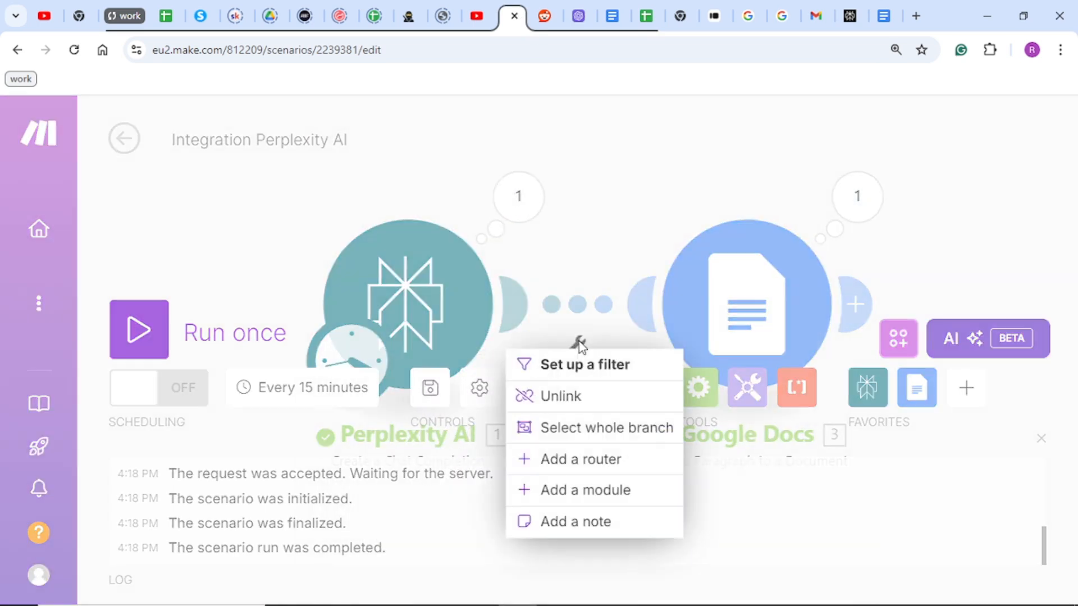
pyautogui.click(584, 393)
pyautogui.moveTo(782, 294); pyautogui.dragTo(880, 80)
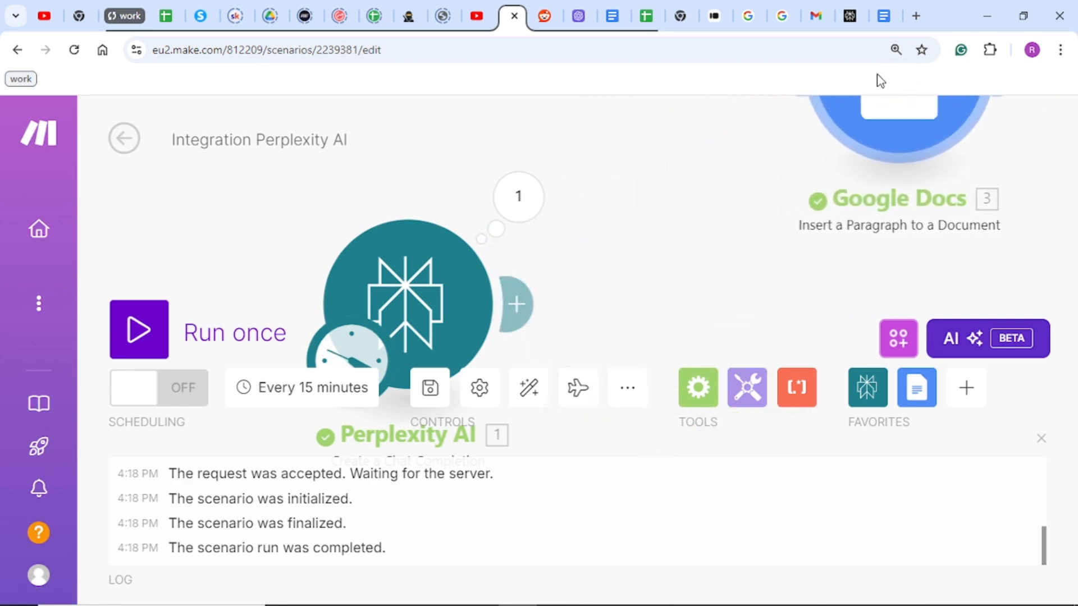
# Step: Add a Flow Control Router after the Perplexity AI module
pyautogui.click(521, 325)
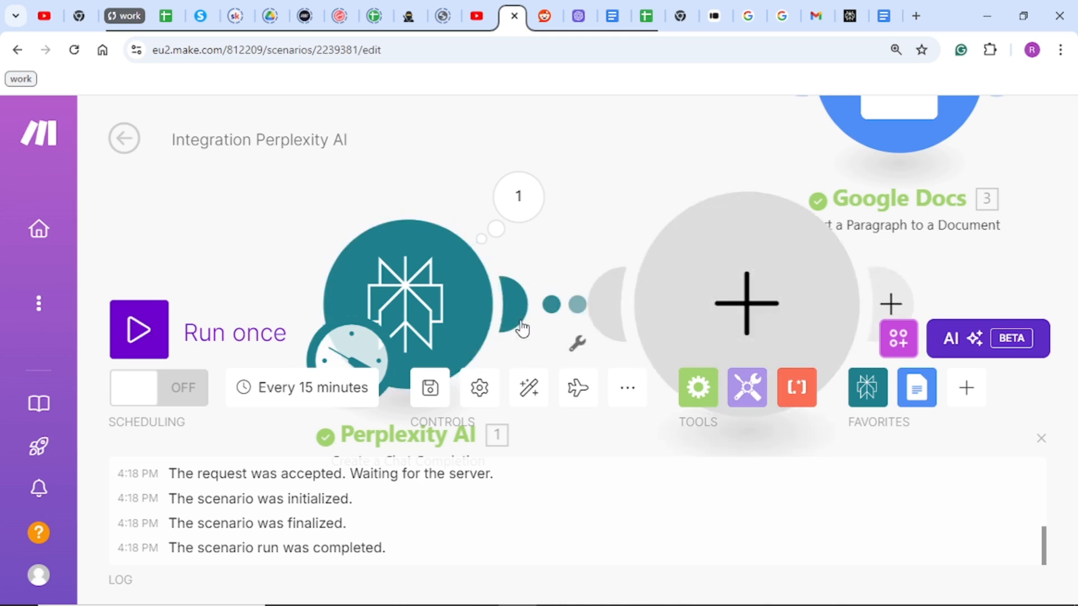
pyautogui.click(747, 314)
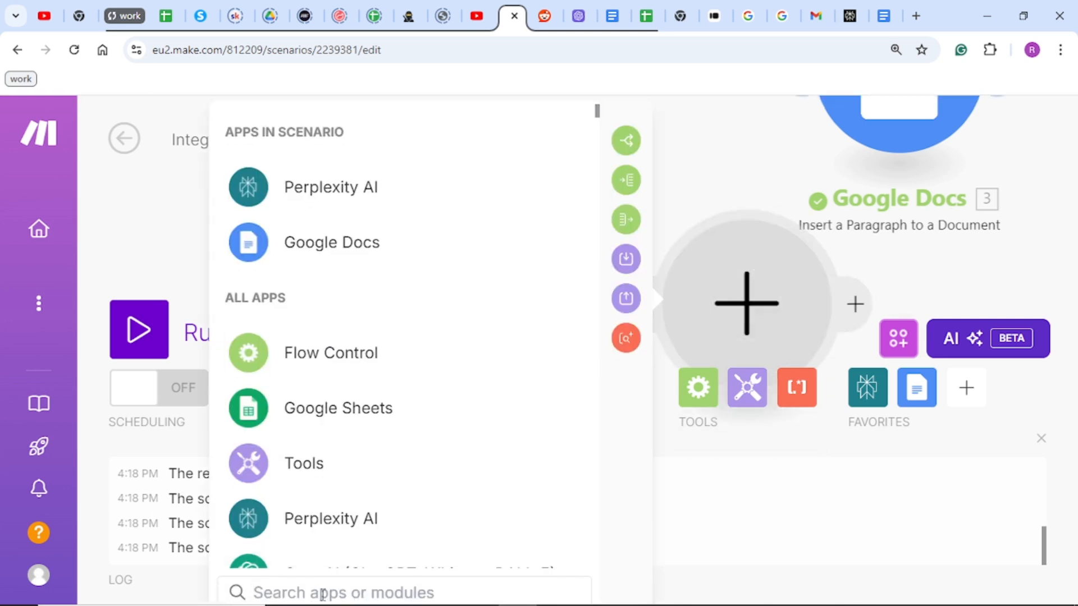
pyautogui.write('rout')
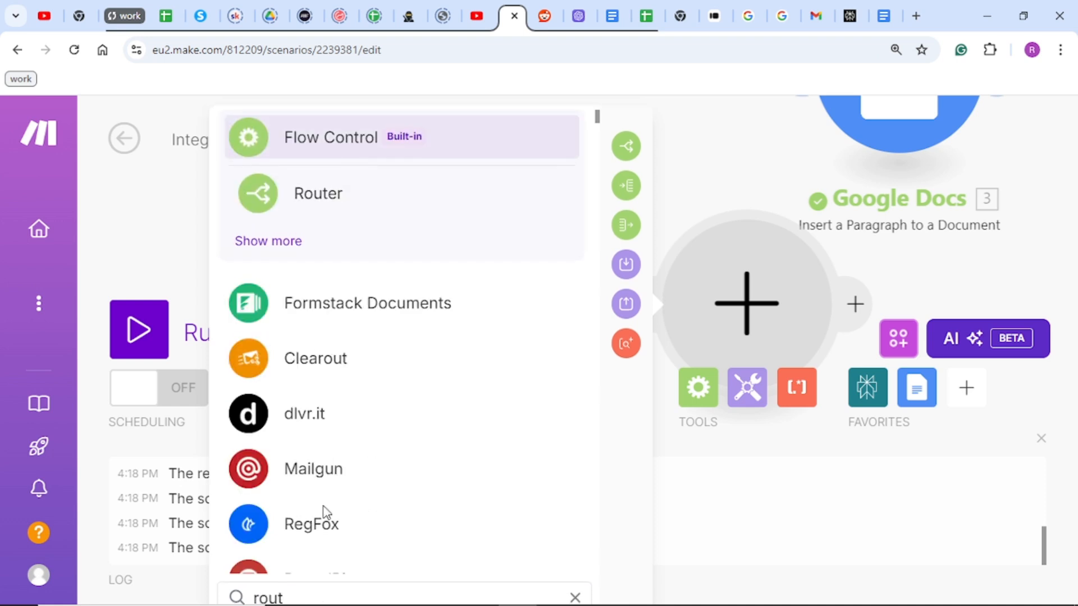
pyautogui.click(402, 192)
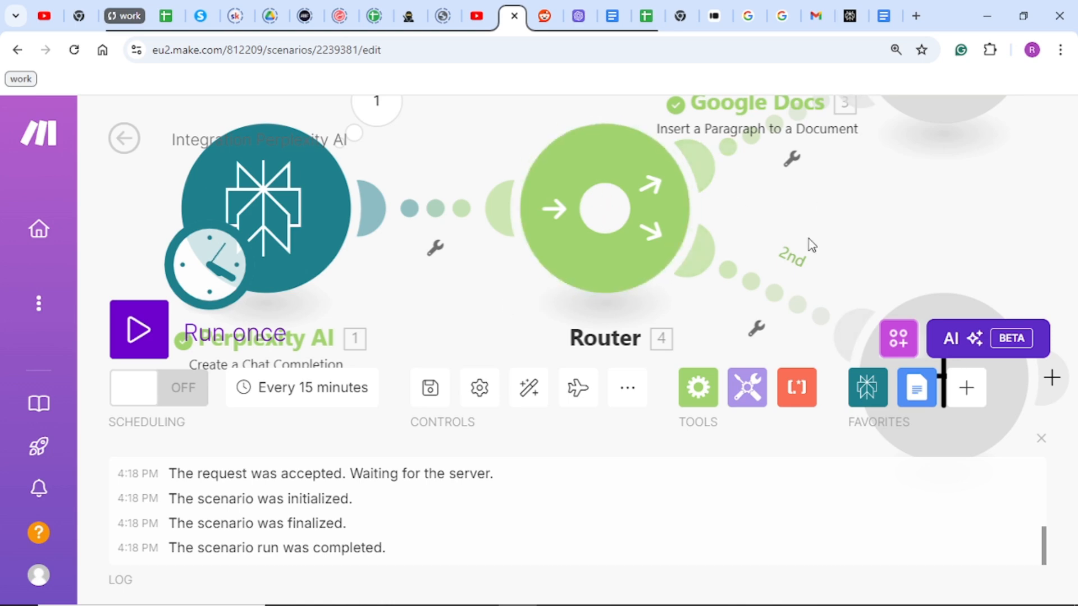
# Step: Add an OpenAI (ChatGPT, Whisper, DALL-E) module with the "Message an Assistant" action on the router's first branch
pyautogui.moveTo(917, 240); pyautogui.dragTo(674, 371)
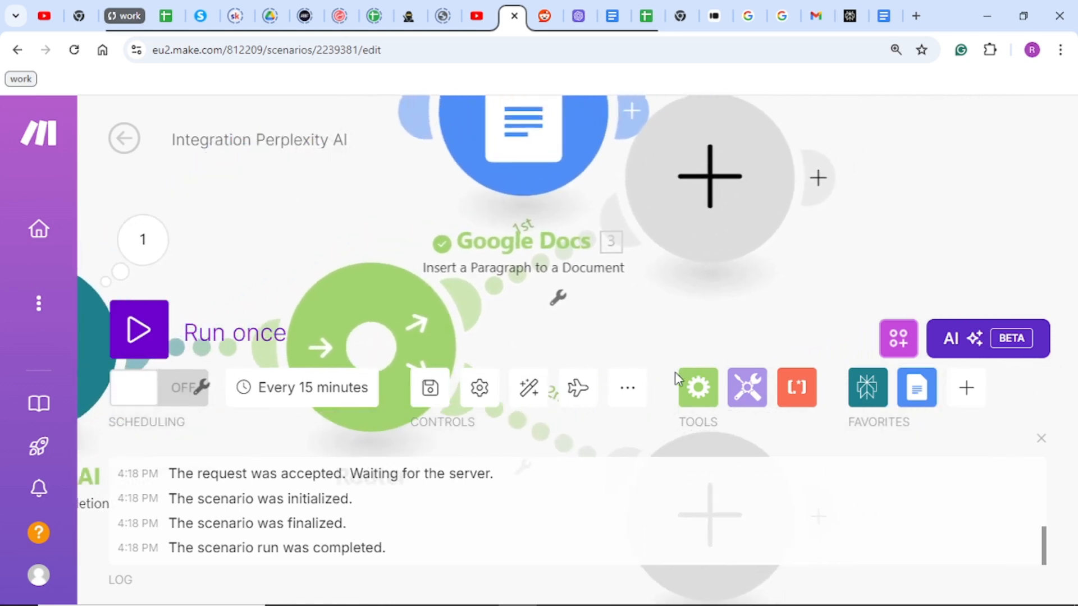
pyautogui.click(706, 232)
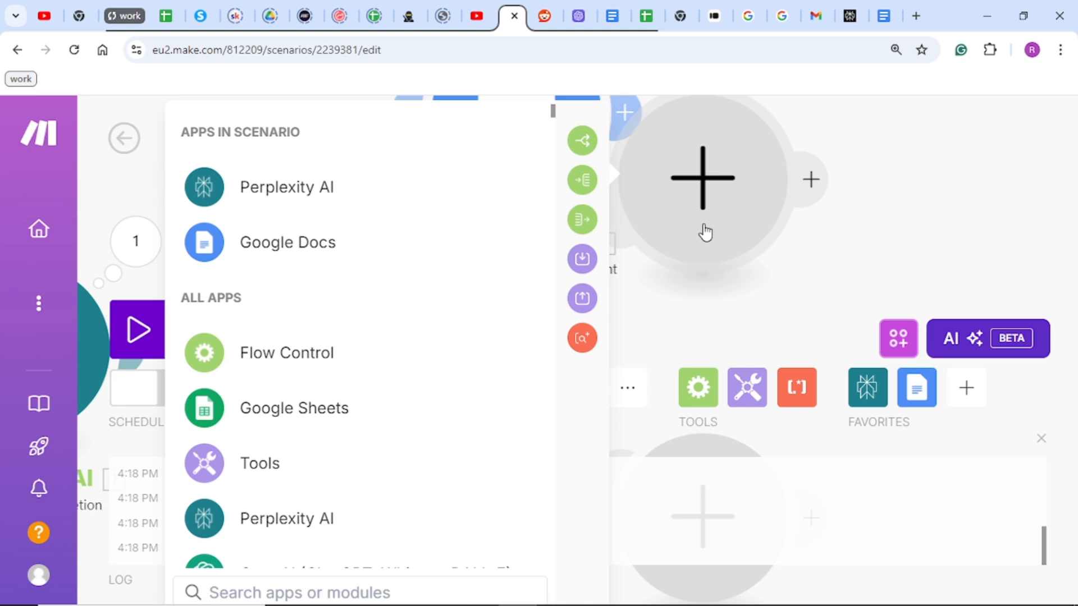
pyautogui.write('chat')
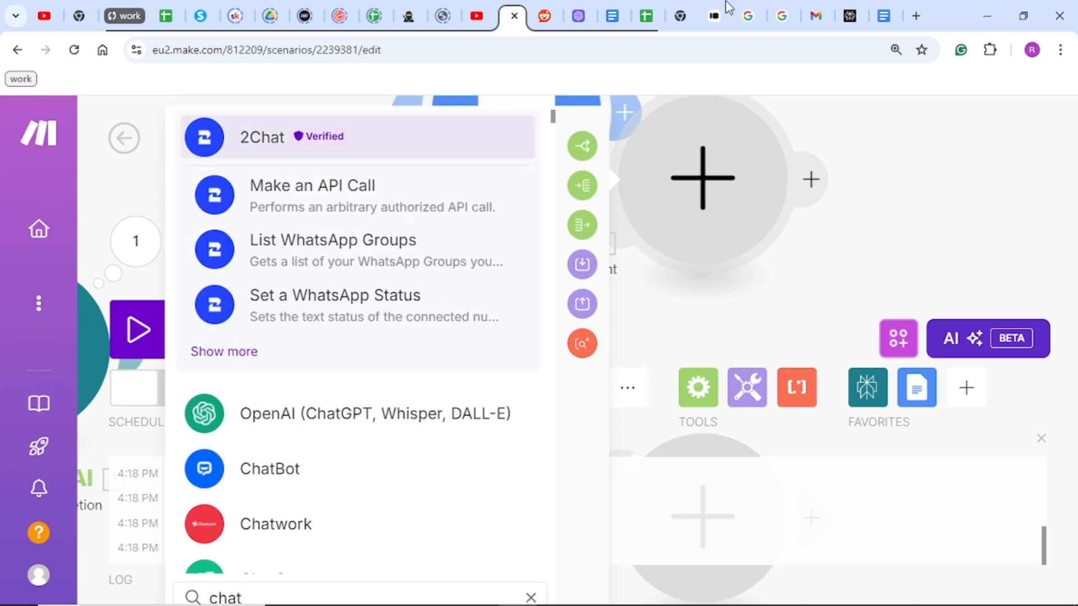
pyautogui.click(443, 413)
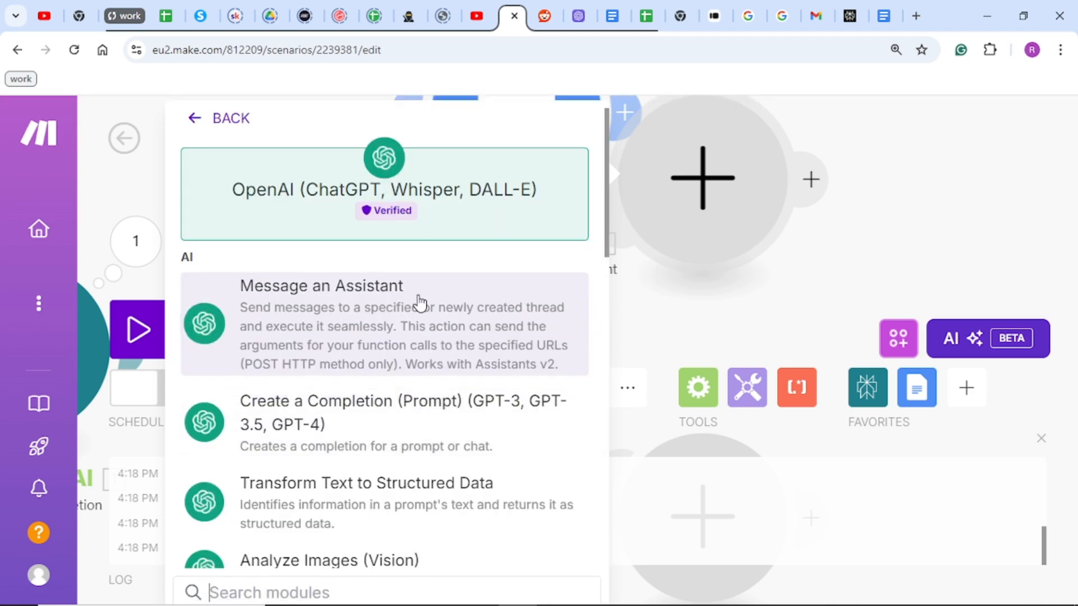
pyautogui.click(458, 342)
pyautogui.click(555, 322)
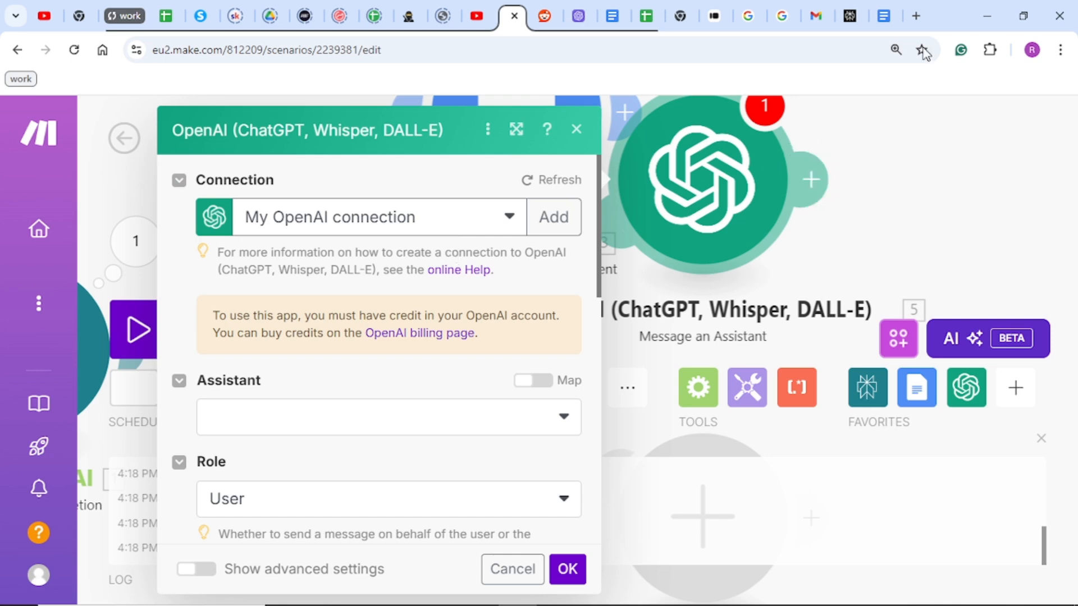
# Step: Open platform.openai.com in a new browser tab
pyautogui.click(914, 12)
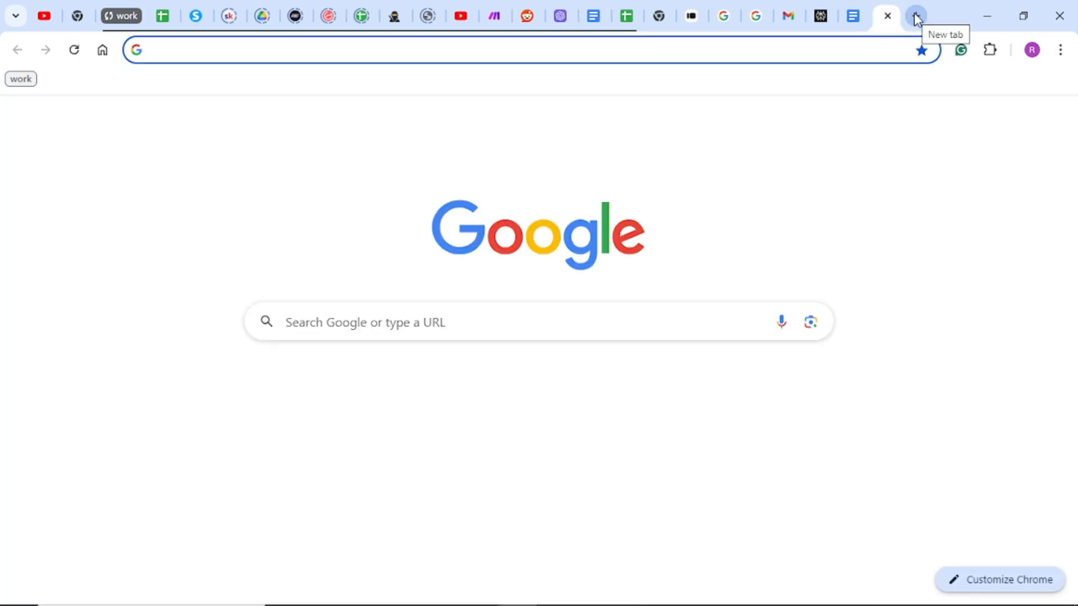
pyautogui.write('plat')
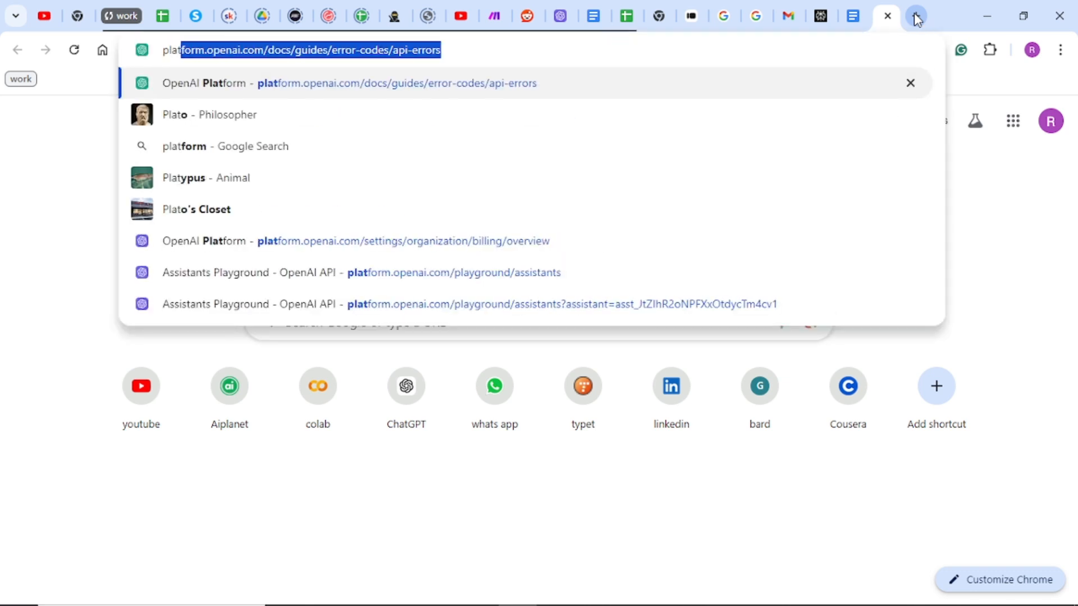
pyautogui.write('form')
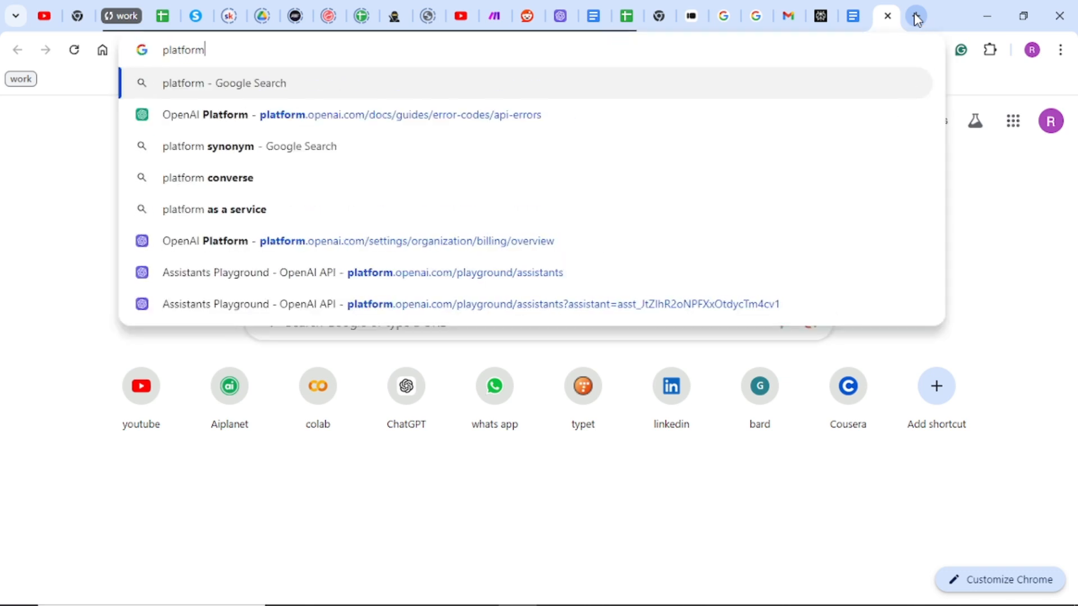
pyautogui.write('.ope')
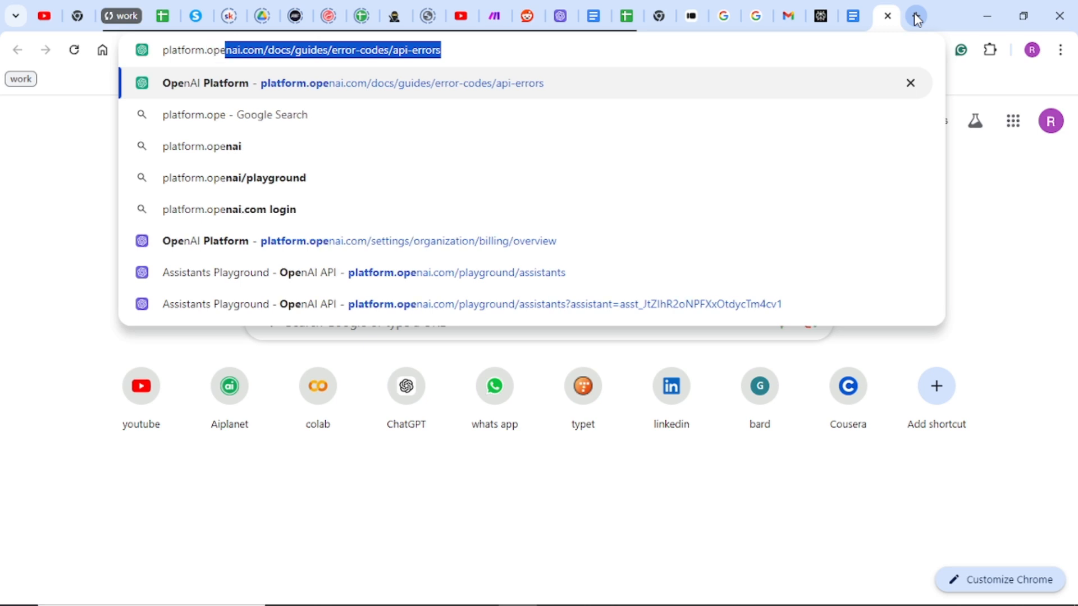
pyautogui.write('nai.com')
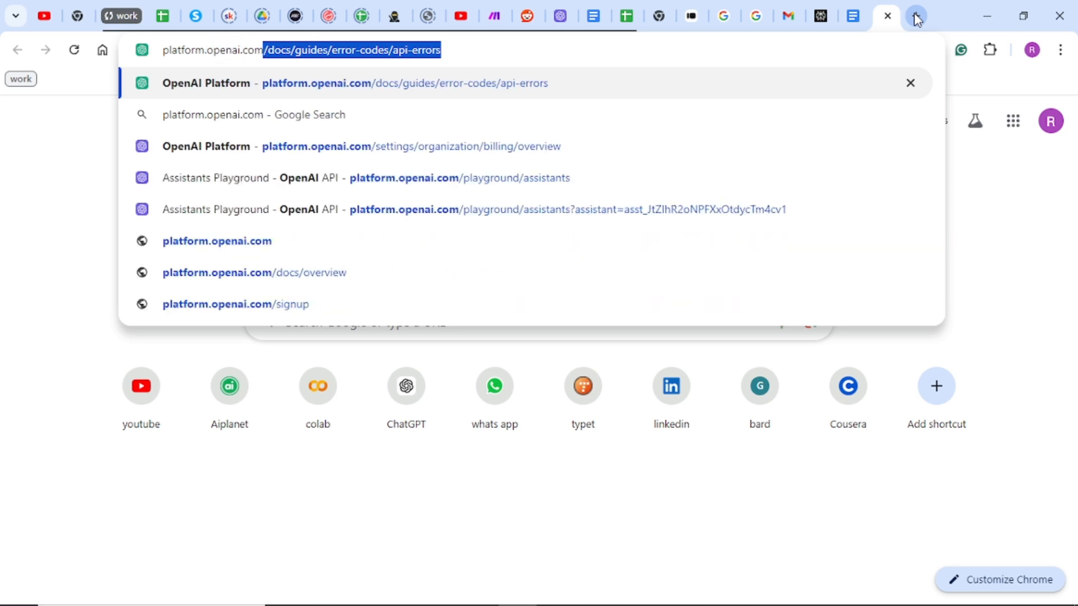
pyautogui.press('Return')
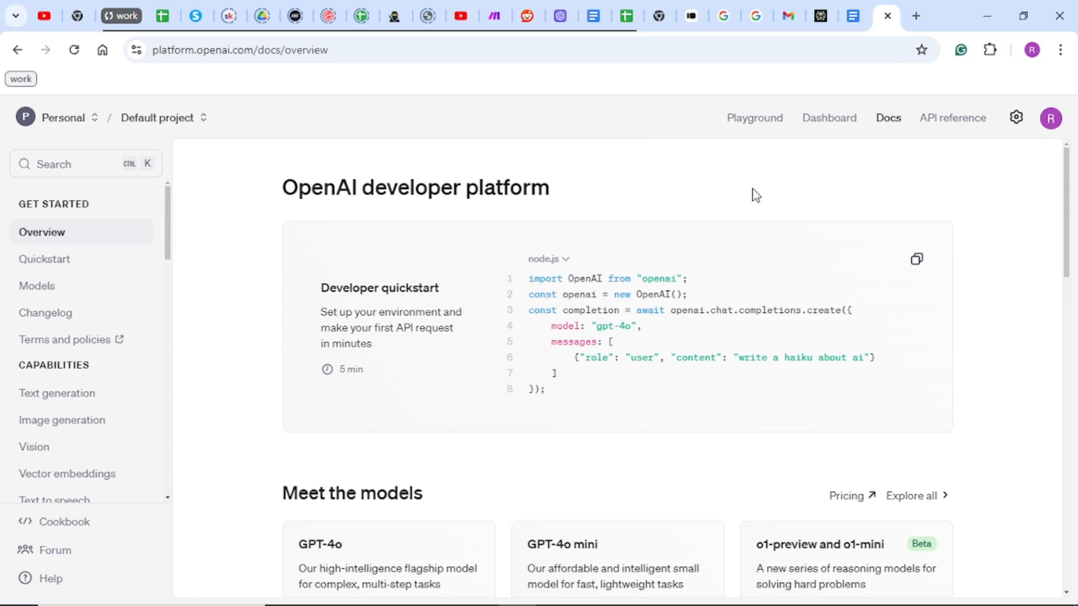
# Step: Look over the OpenAI developer platform overview and open the Assistants section of the Playground
pyautogui.scroll(-4, 404, 468)
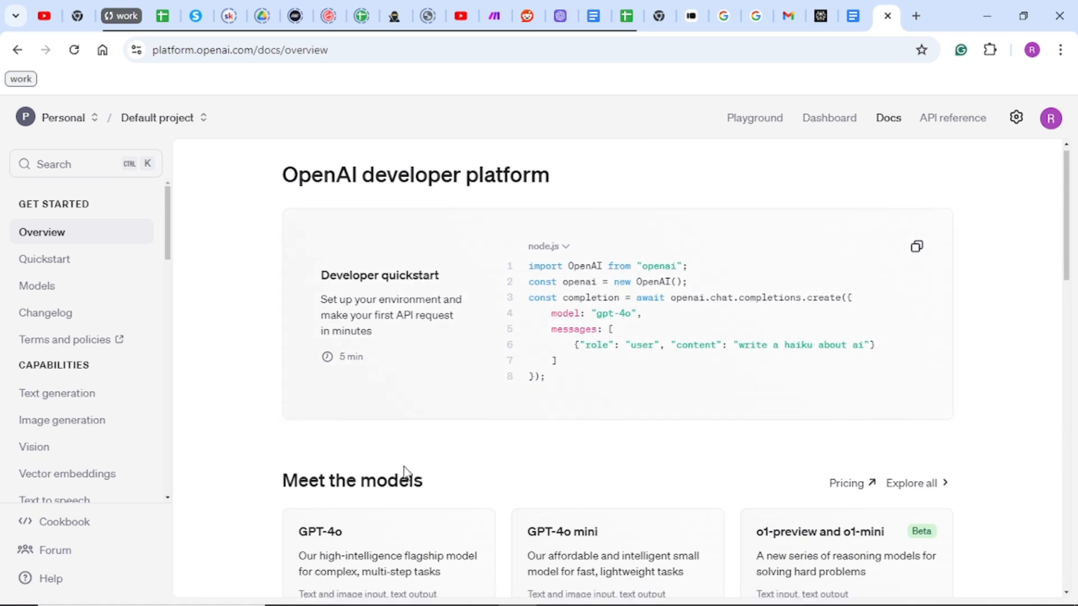
pyautogui.scroll(-5, 403, 467)
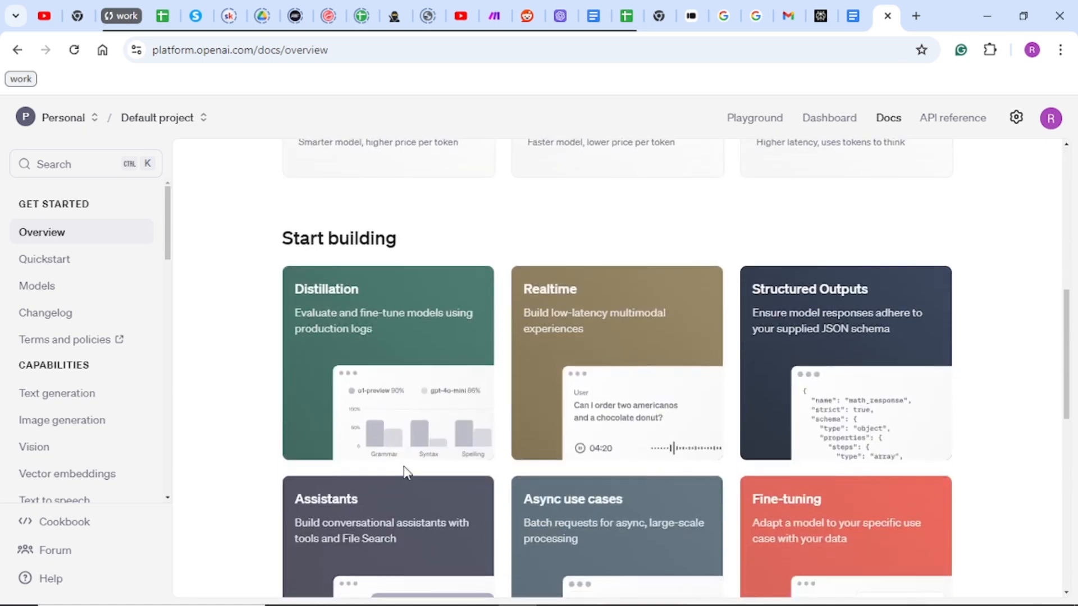
pyautogui.scroll(9, 404, 467)
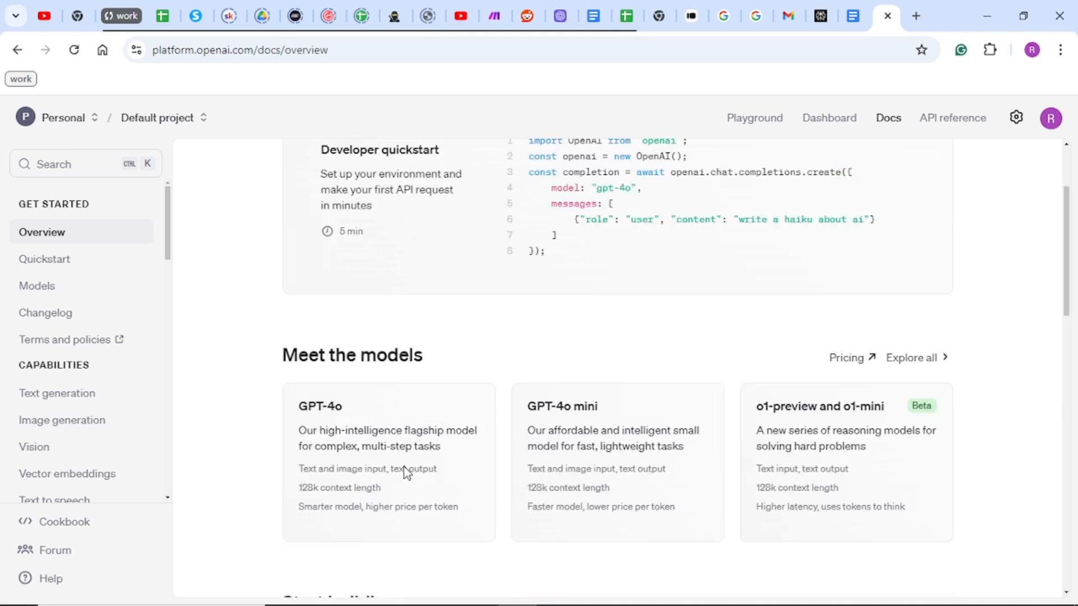
pyautogui.click(747, 128)
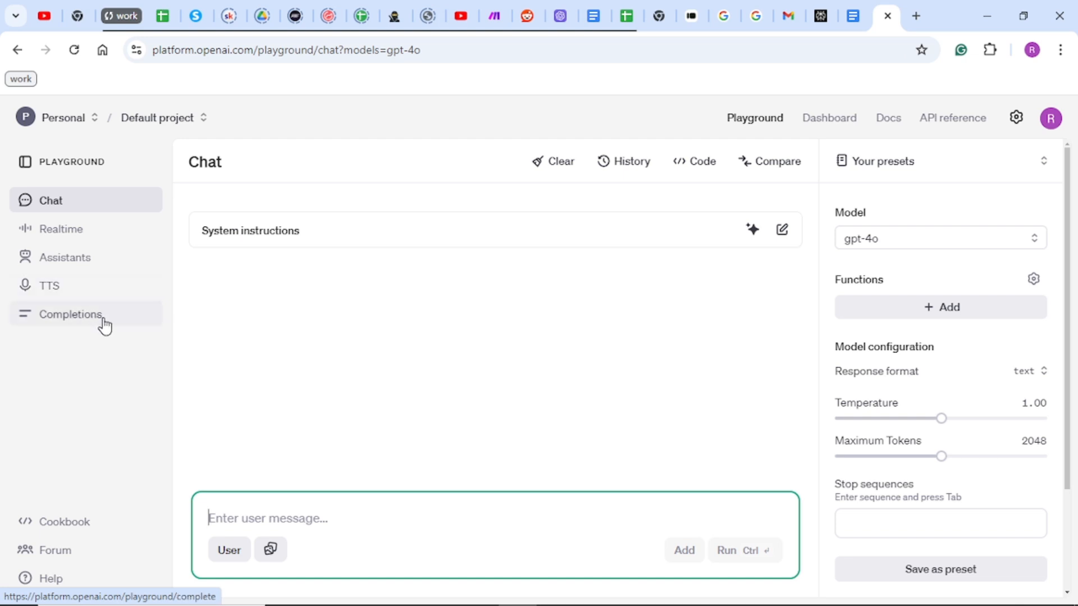
pyautogui.click(70, 260)
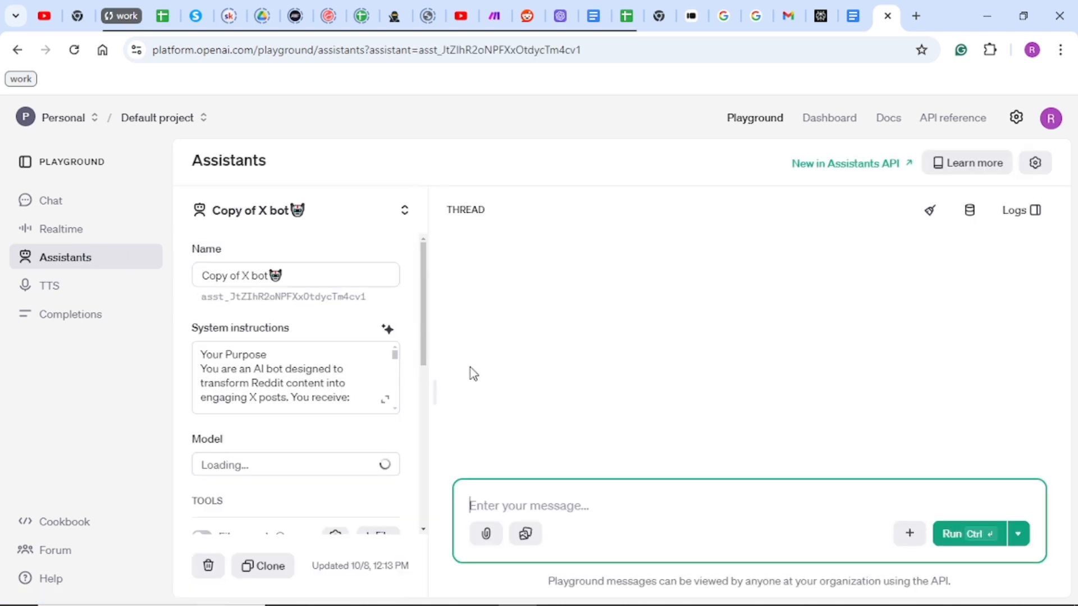
# Step: Create a new assistant, name it "X turorial bot", and start editing its system instructions
pyautogui.click(347, 220)
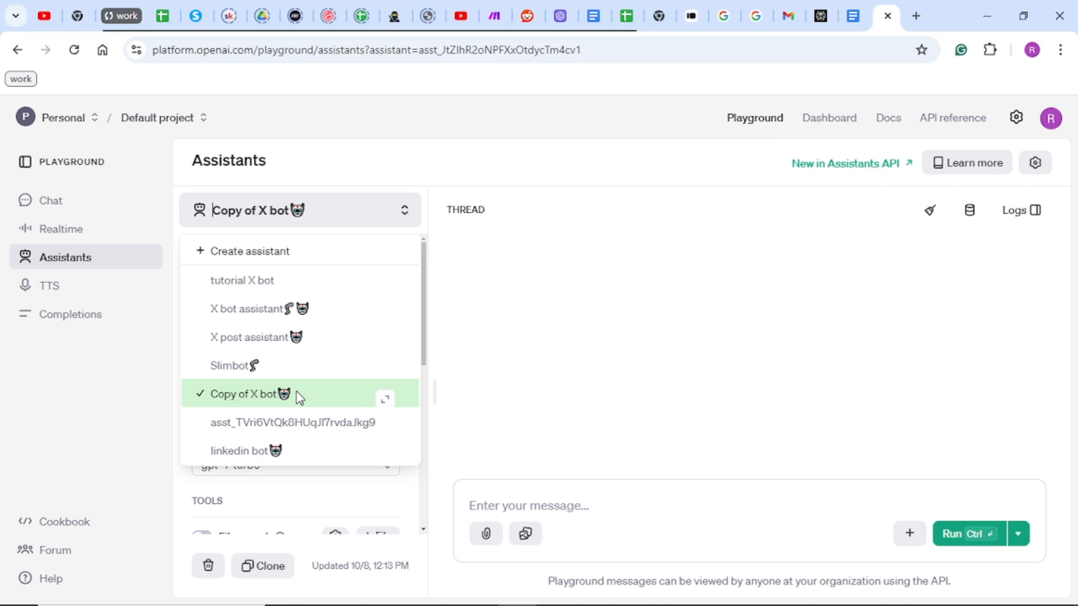
pyautogui.click(481, 329)
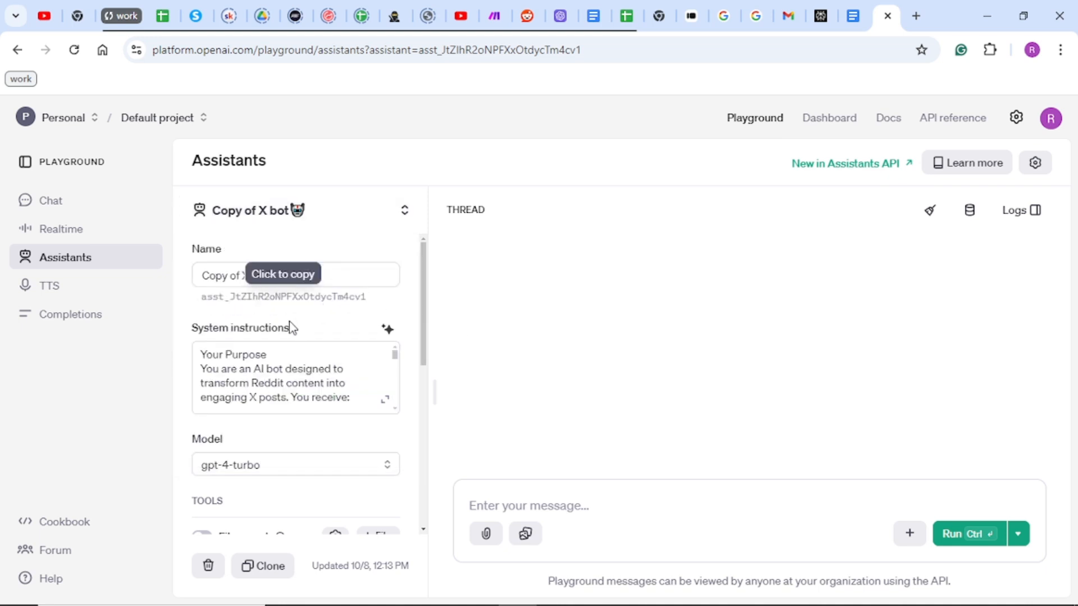
pyautogui.click(352, 214)
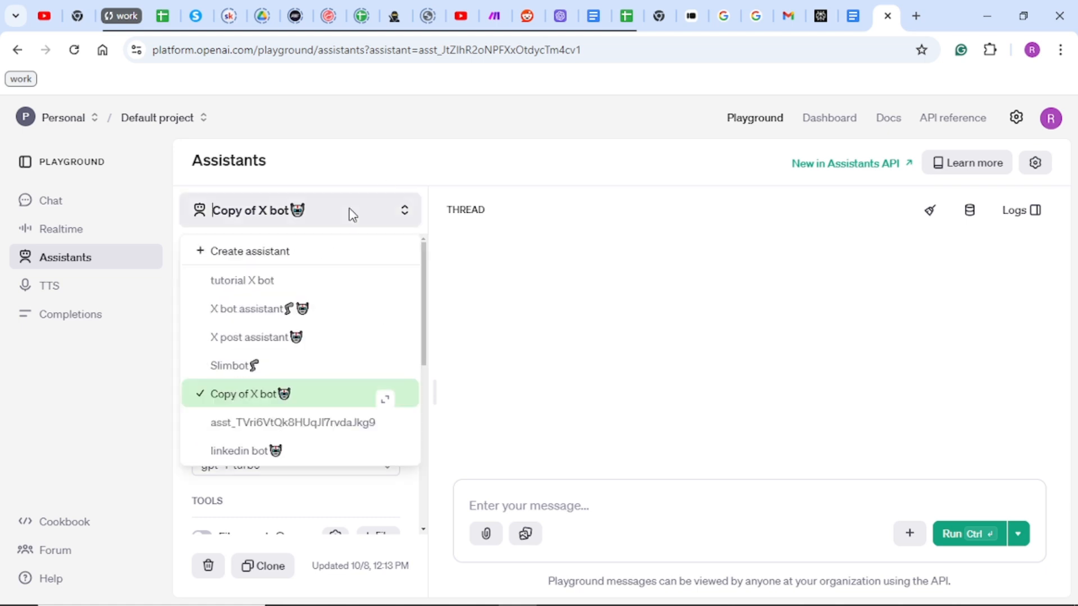
pyautogui.click(243, 252)
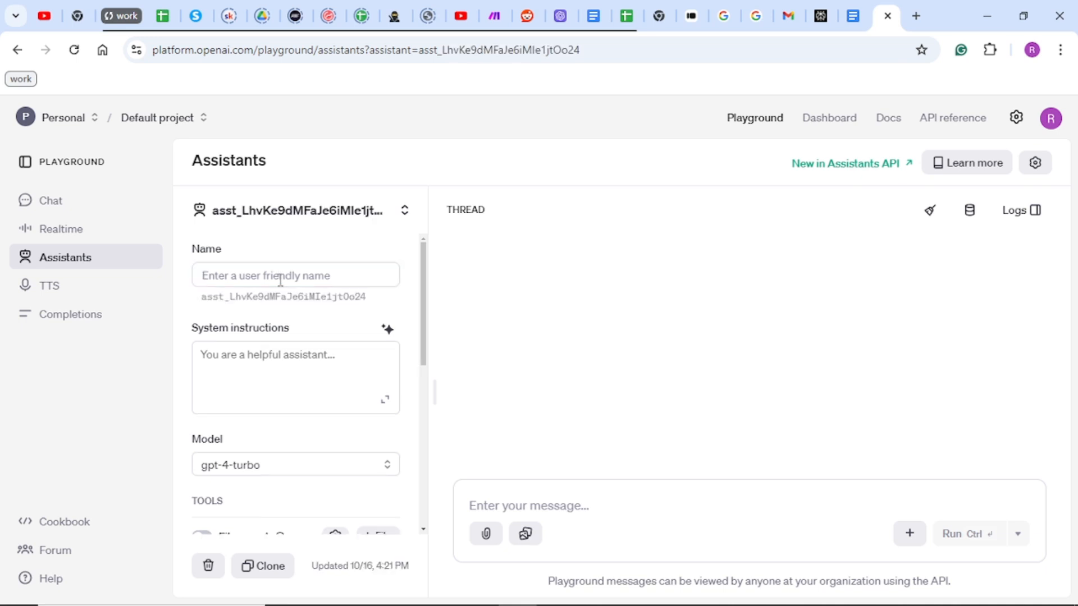
pyautogui.click(280, 278)
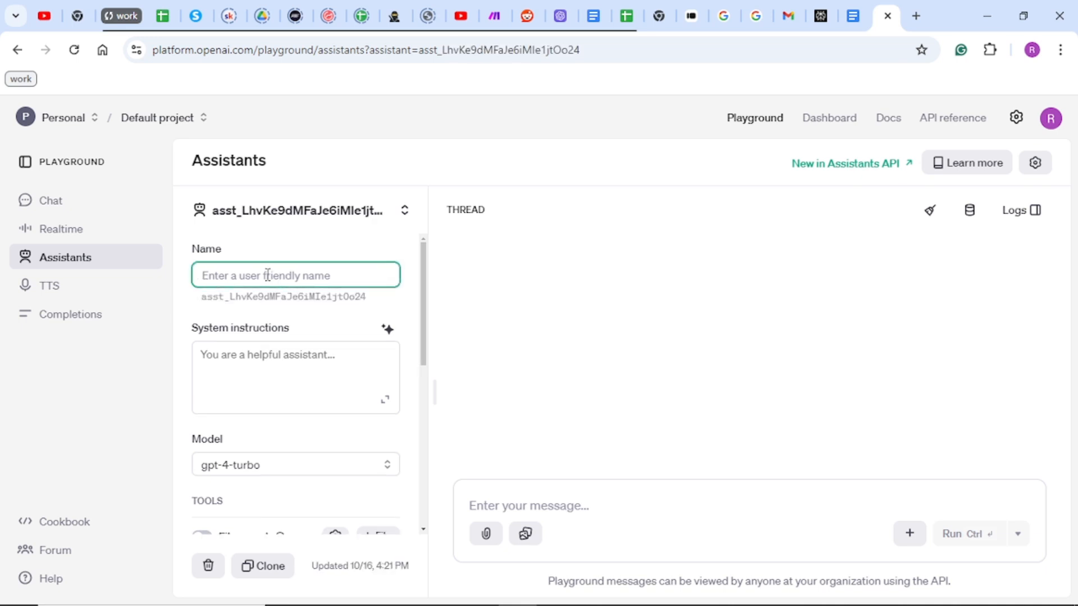
pyautogui.write('X turorial bot')
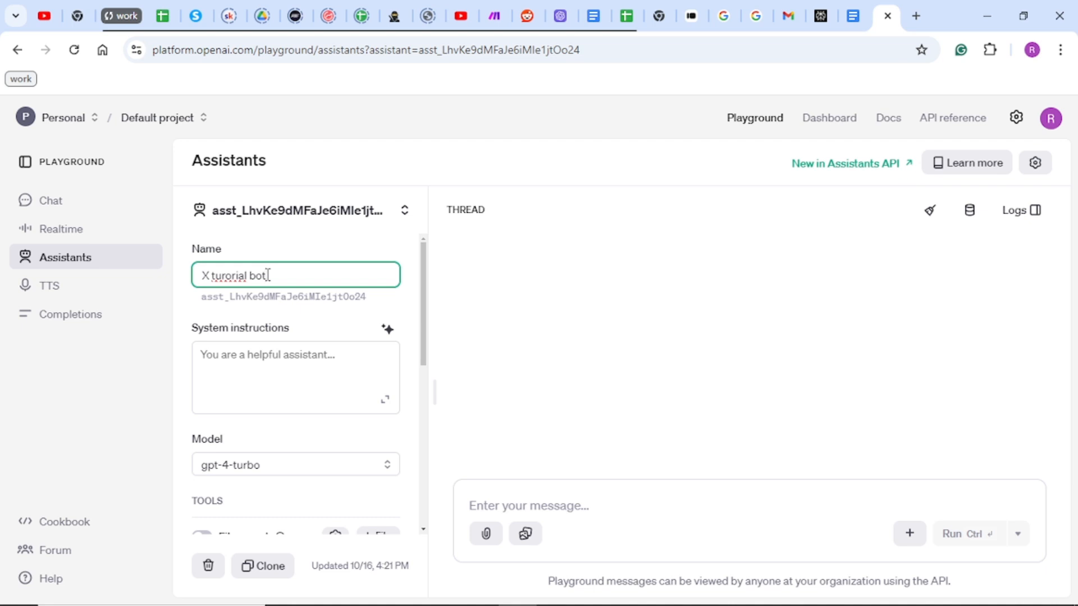
pyautogui.click(348, 309)
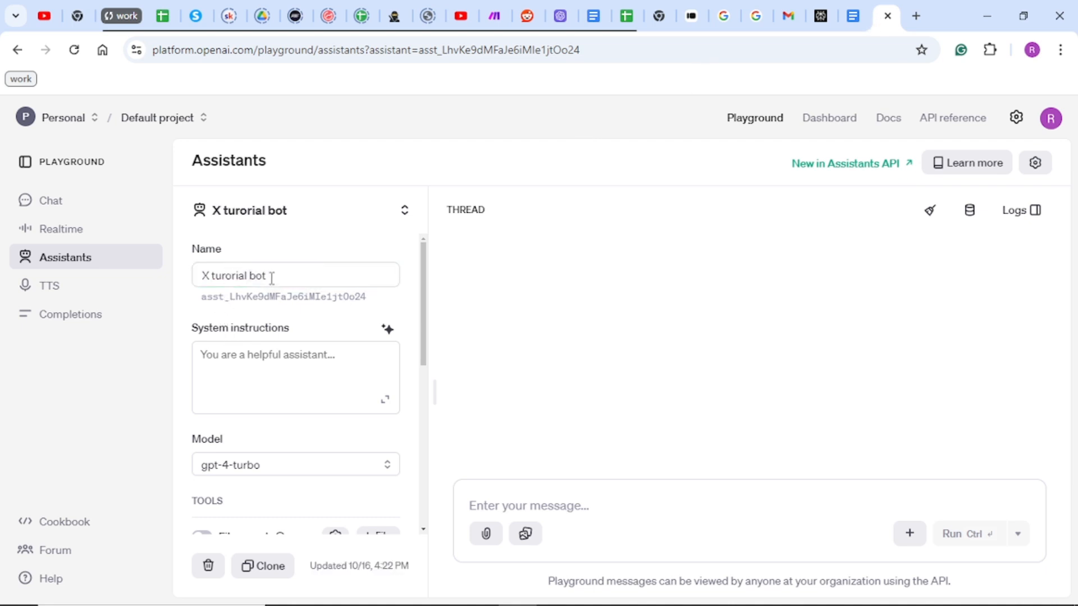
pyautogui.click(260, 362)
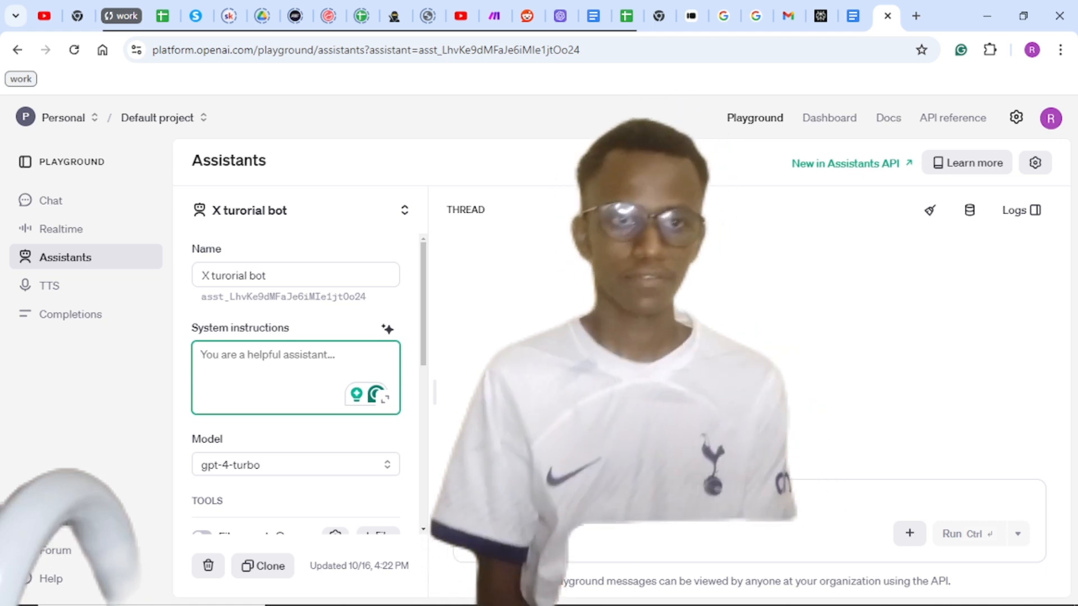
# Step: Open the existing Claude chat "Reddit to LinkedIn Post Bot" in a new browser tab
pyautogui.click(916, 16)
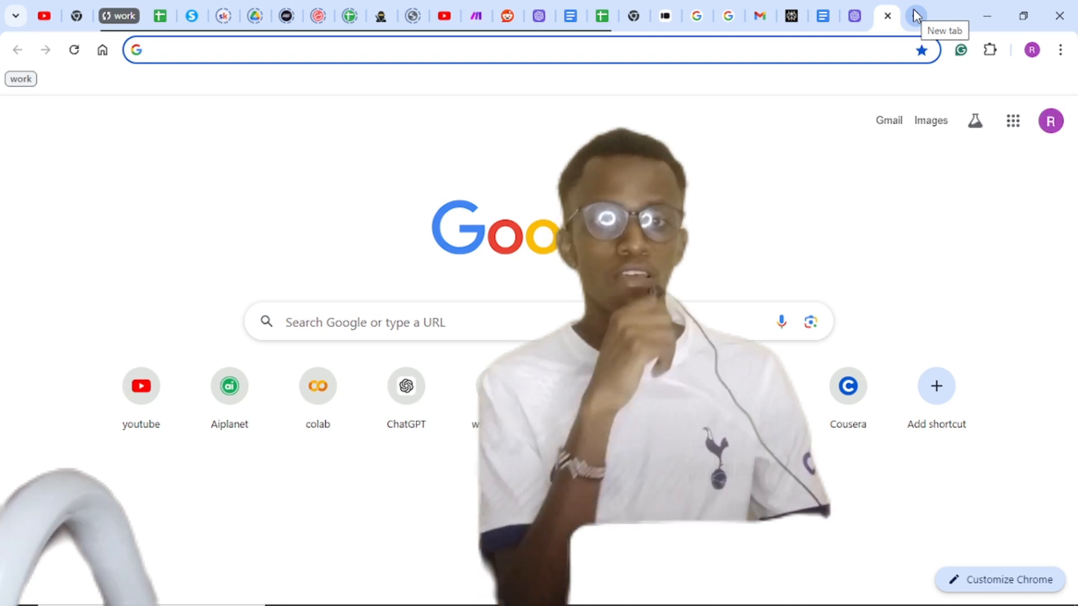
pyautogui.write('c')
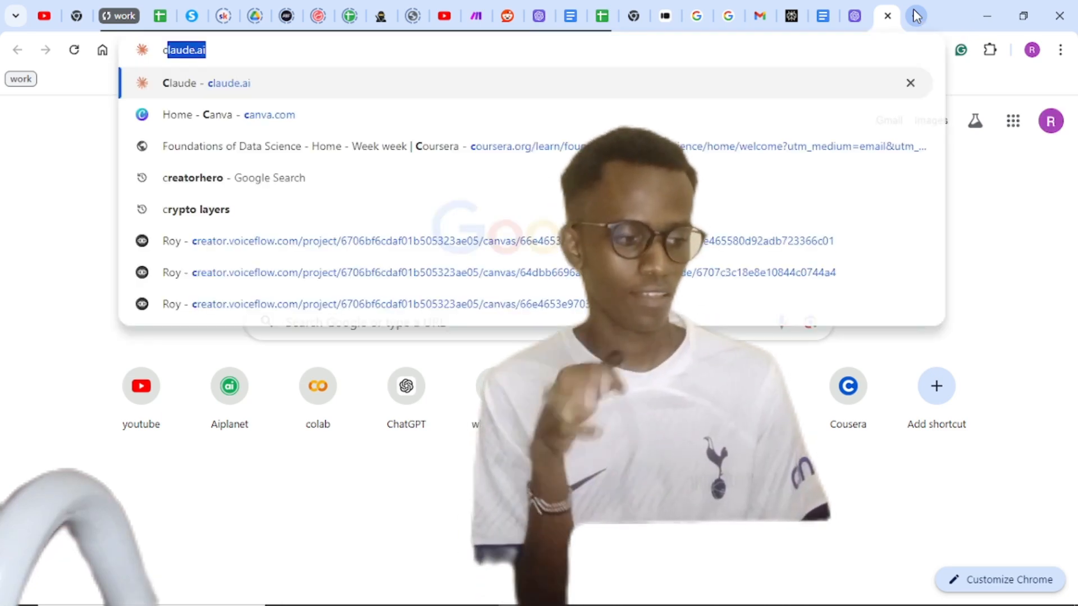
pyautogui.write('laur')
pyautogui.press('BackSpace')
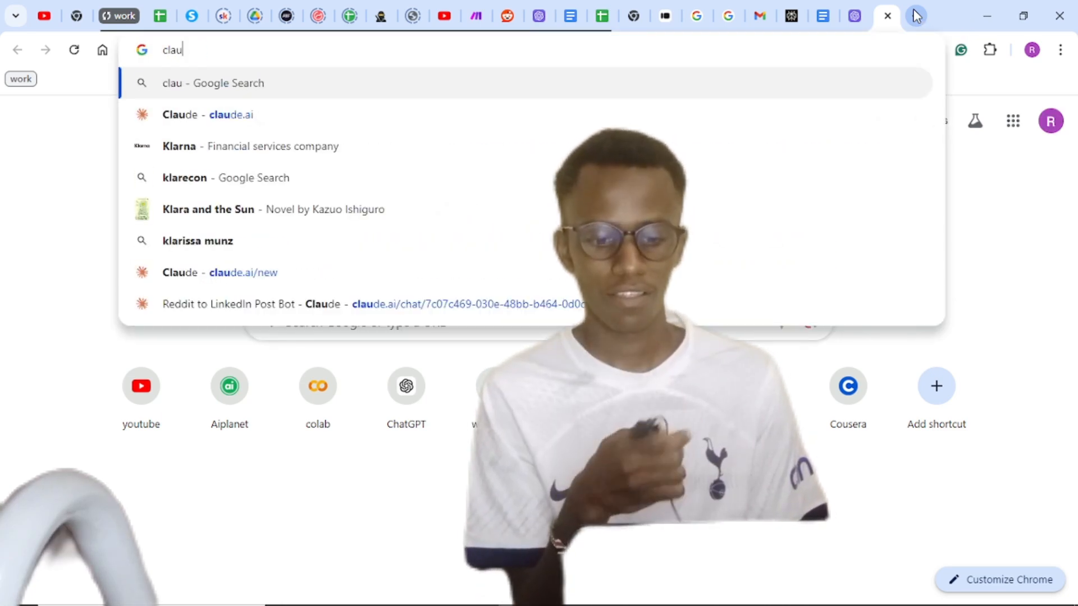
pyautogui.write('die')
pyautogui.press('BackSpace')
pyautogui.press('BackSpace')
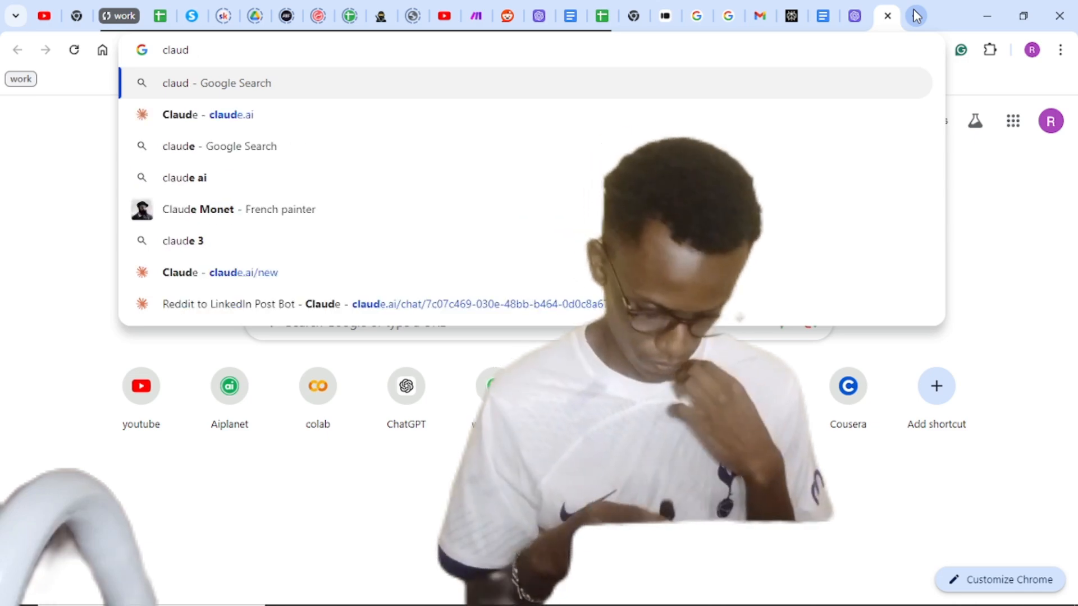
pyautogui.click(354, 306)
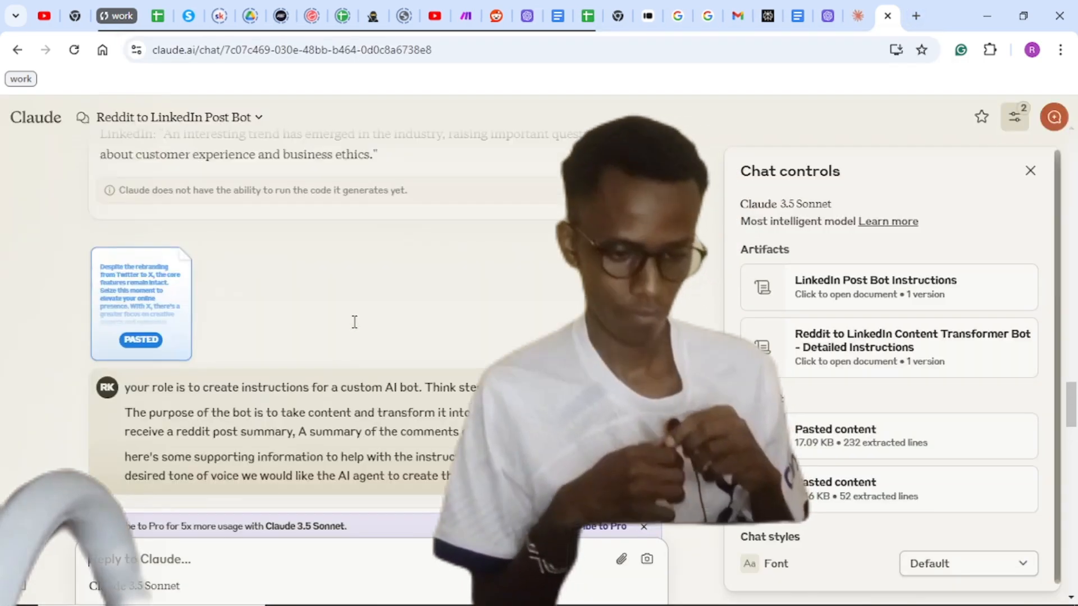
# Step: Review the prompt in the Claude chat that asks for custom AI bot instructions turning Reddit content into an X post
pyautogui.scroll(1, 354, 321)
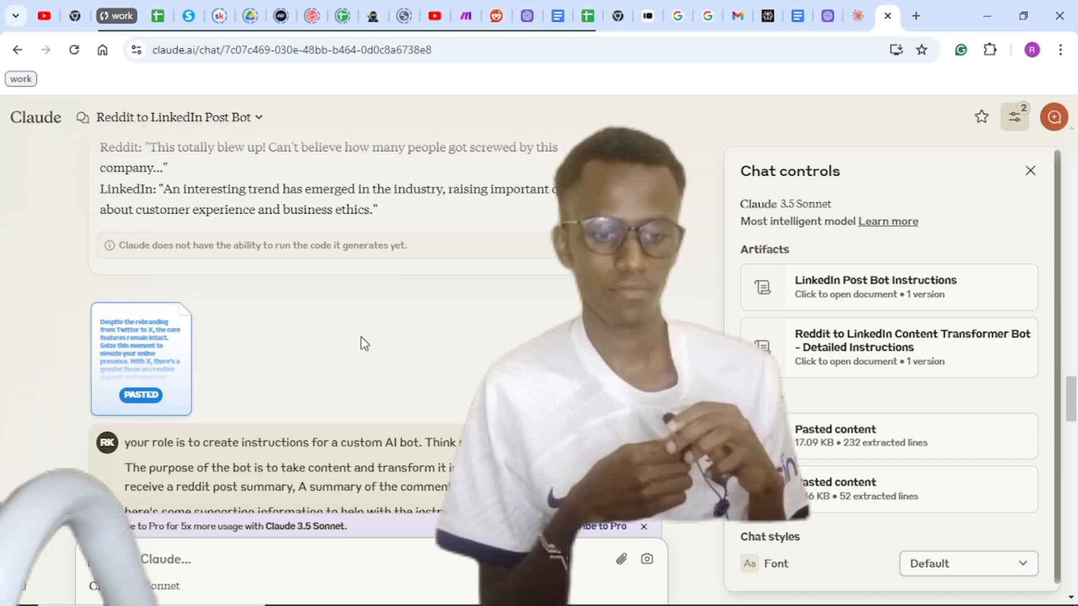
pyautogui.scroll(-2, 361, 343)
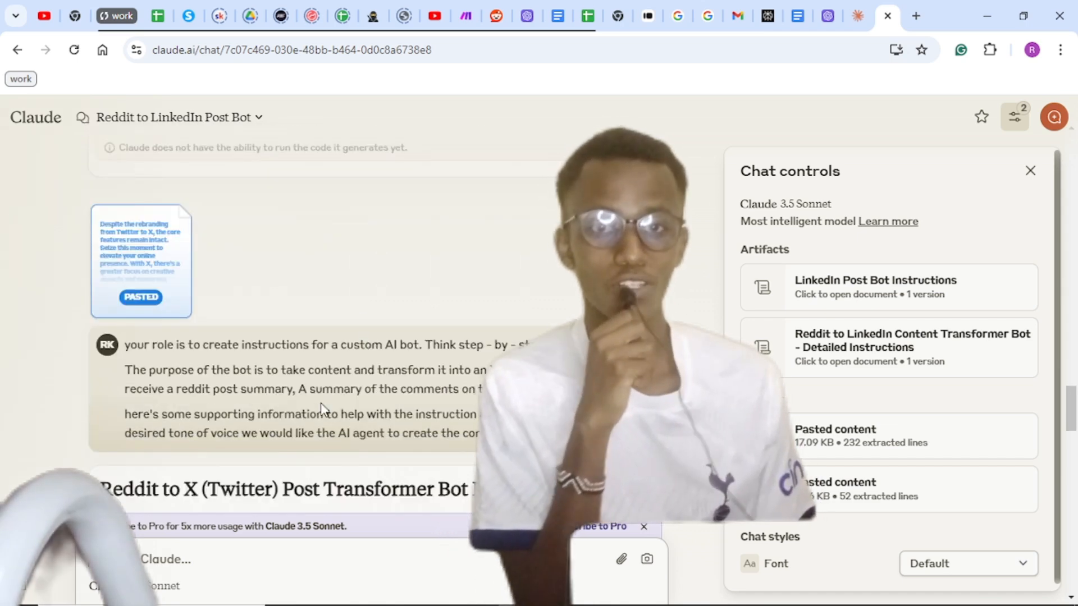
pyautogui.scroll(-1, 328, 396)
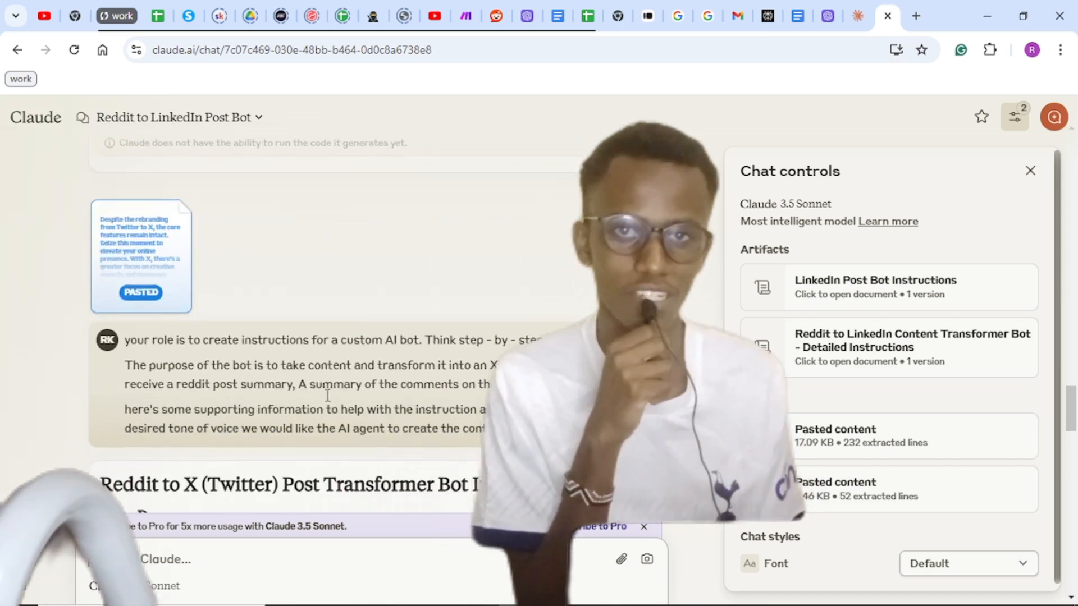
pyautogui.scroll(-3, 328, 395)
pyautogui.scroll(2, 328, 395)
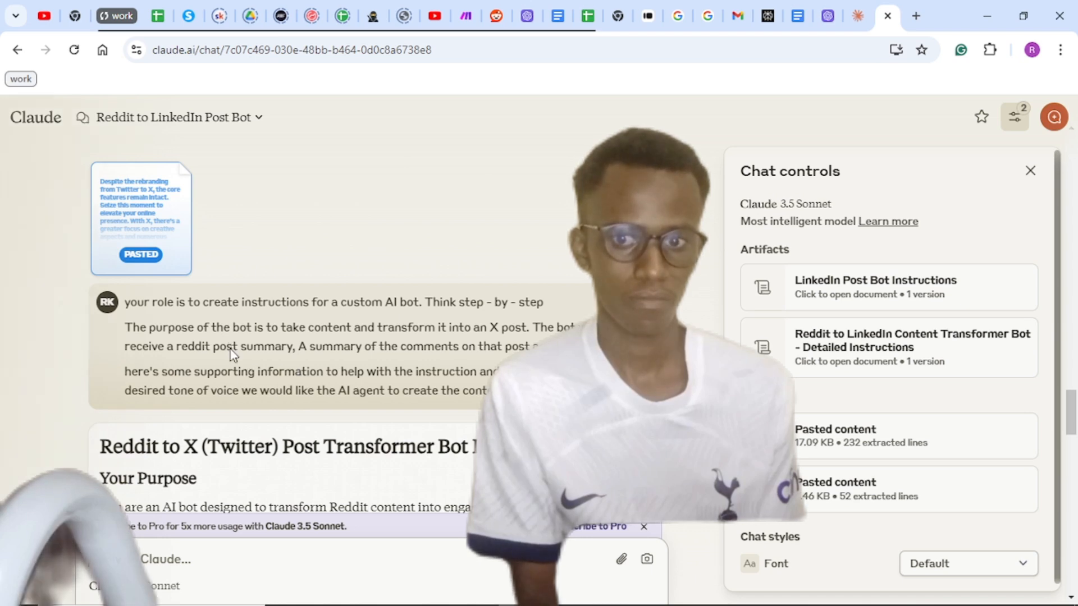
pyautogui.scroll(2, 229, 348)
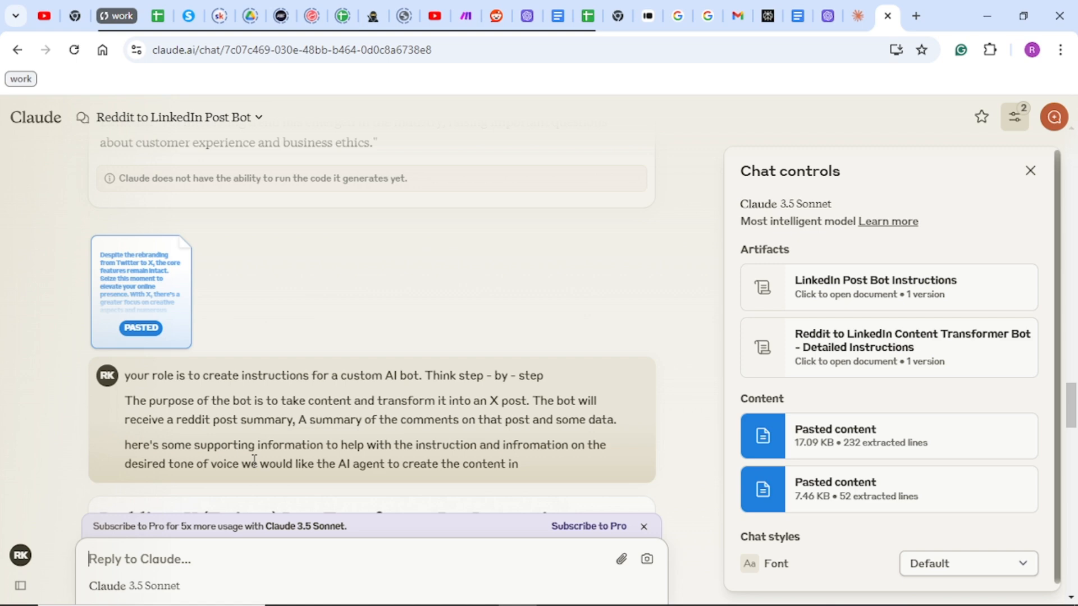
# Step: Ask Perplexity: "I want to create an amazing engaging X post. Can you link me up to some documents or links that I can refer to?"
pyautogui.click(767, 17)
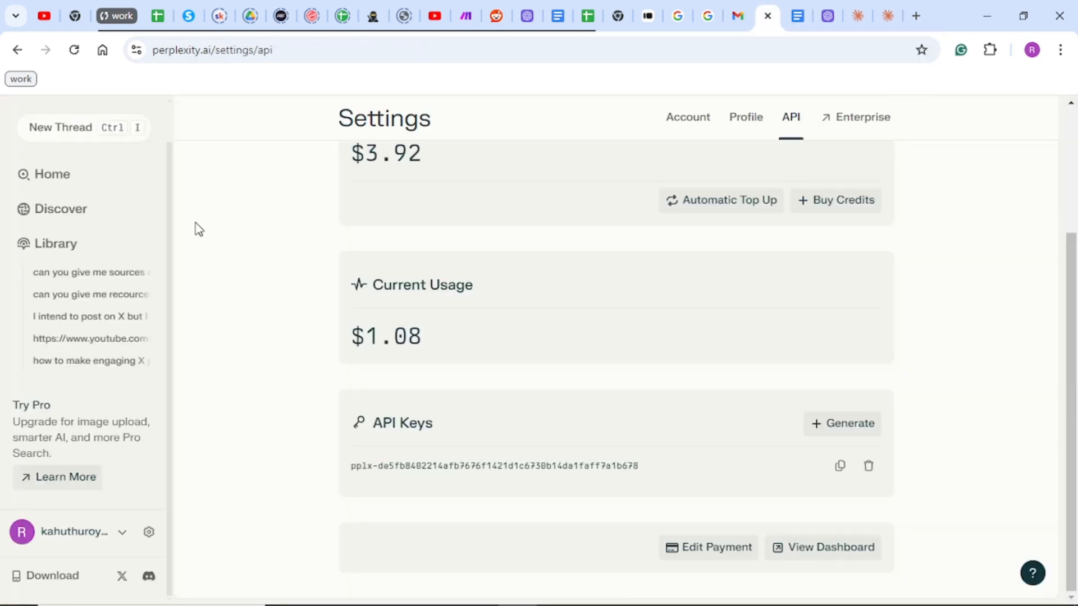
pyautogui.click(61, 179)
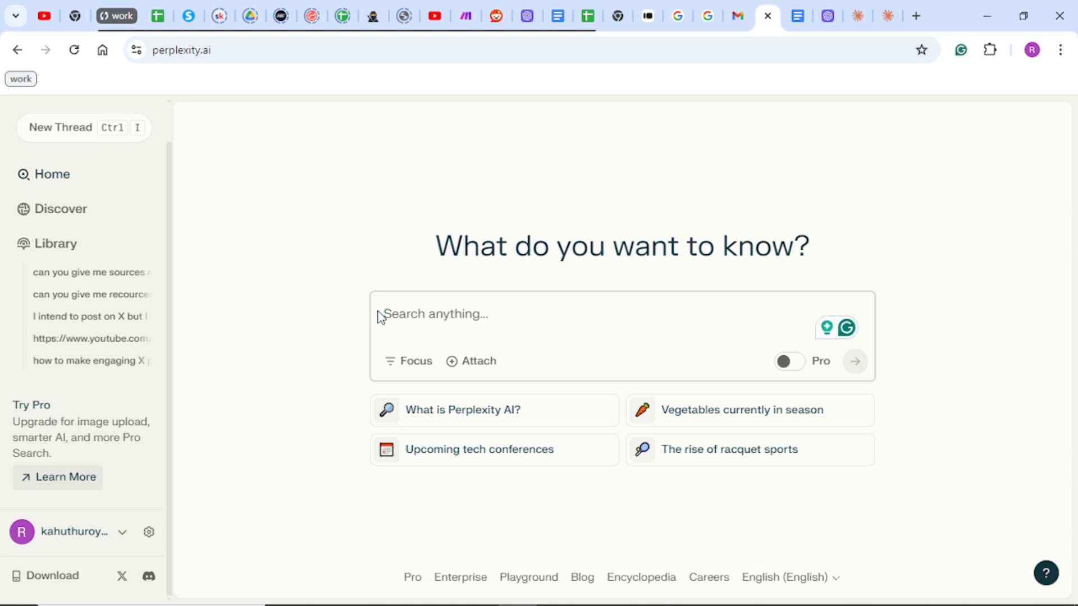
pyautogui.write('Ho')
pyautogui.press('BackSpace')
pyautogui.press('BackSpace')
pyautogui.write('I')
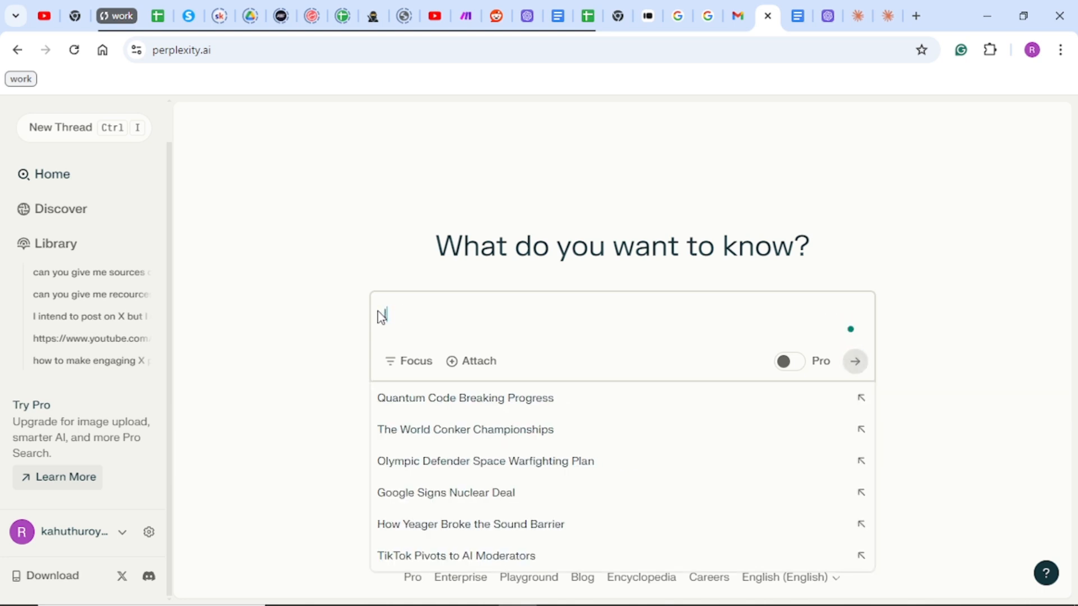
pyautogui.write(' want to c')
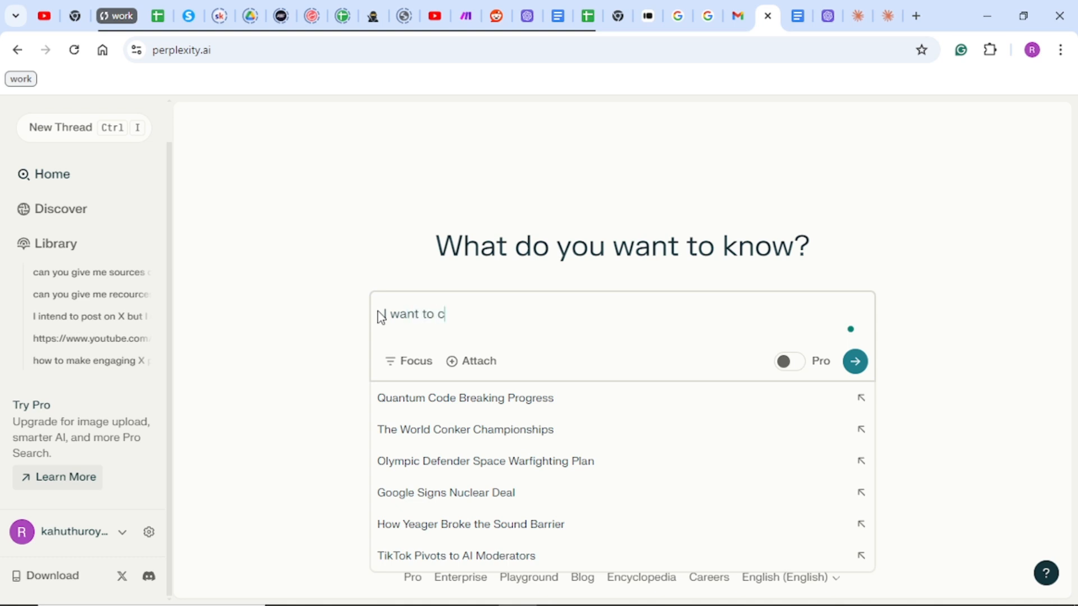
pyautogui.write('reate an a')
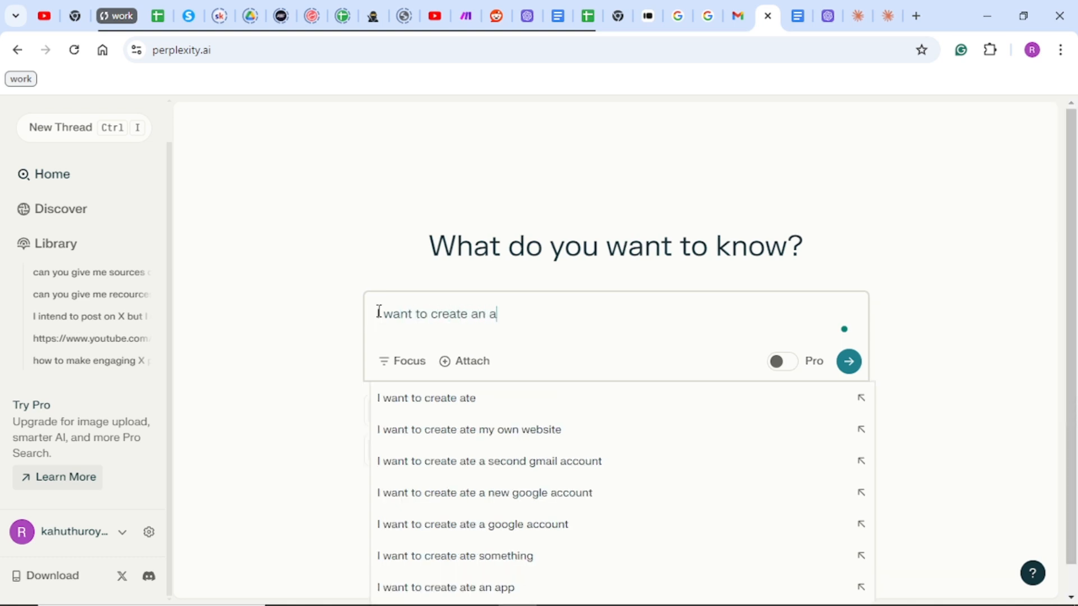
pyautogui.write('mazin')
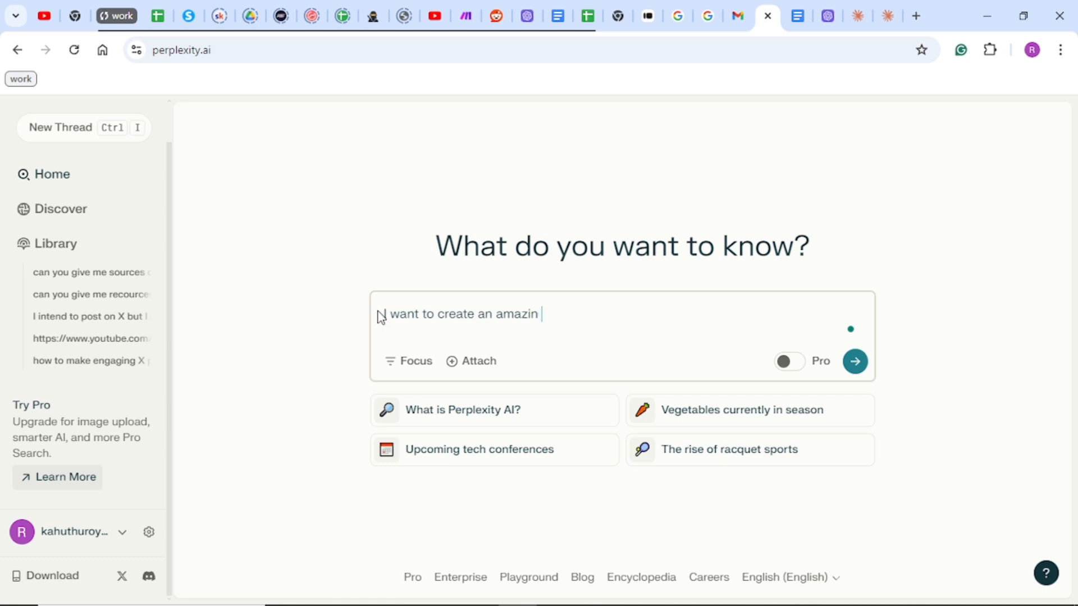
pyautogui.write('g engaging X p')
pyautogui.press('BackSpace')
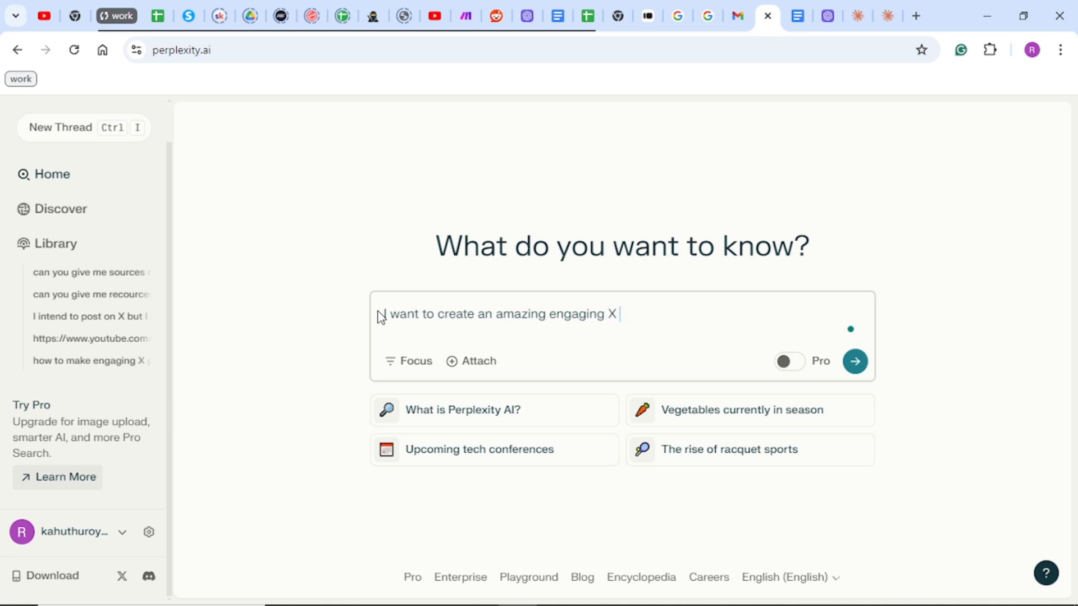
pyautogui.write('post. Can you li')
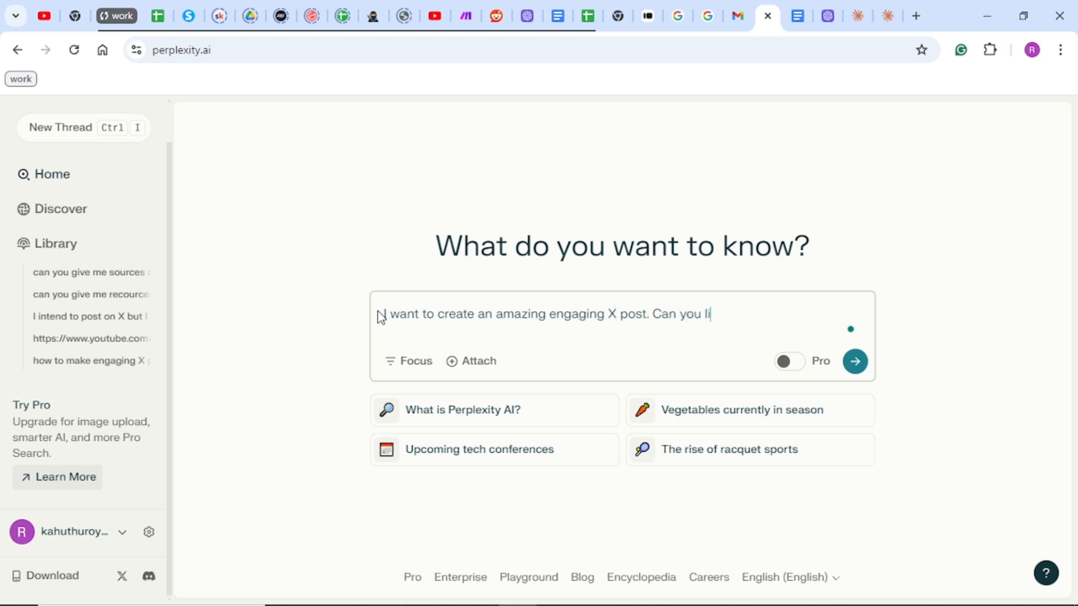
pyautogui.write('nk me up to some')
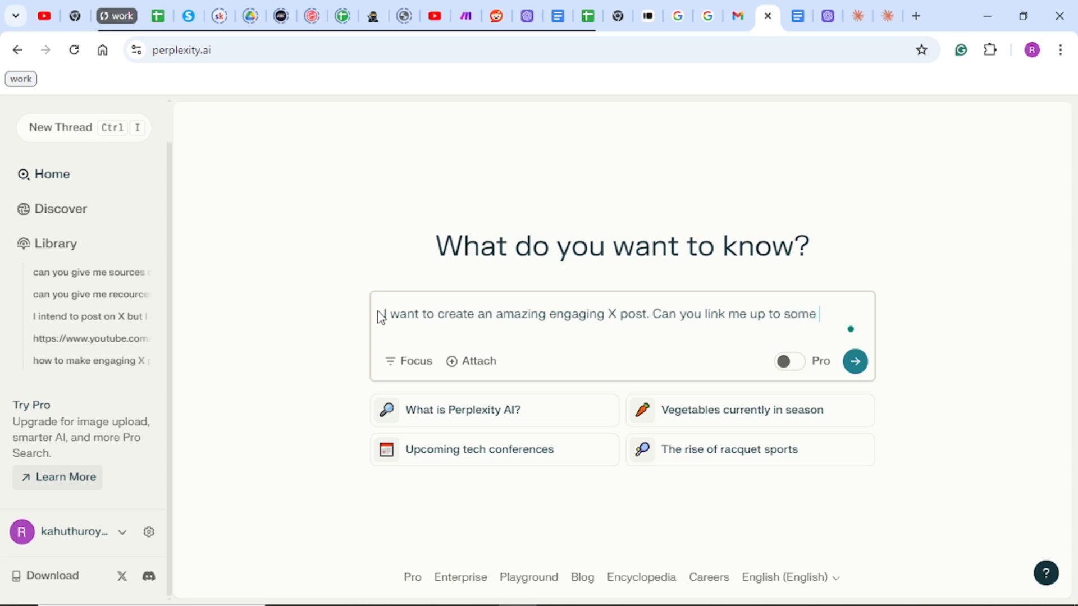
pyautogui.write(' documetn')
pyautogui.press('BackSpace')
pyautogui.press('BackSpace')
pyautogui.write('nts or lings')
pyautogui.press('BackSpace')
pyautogui.press('BackSpace')
pyautogui.write('ks that I can ')
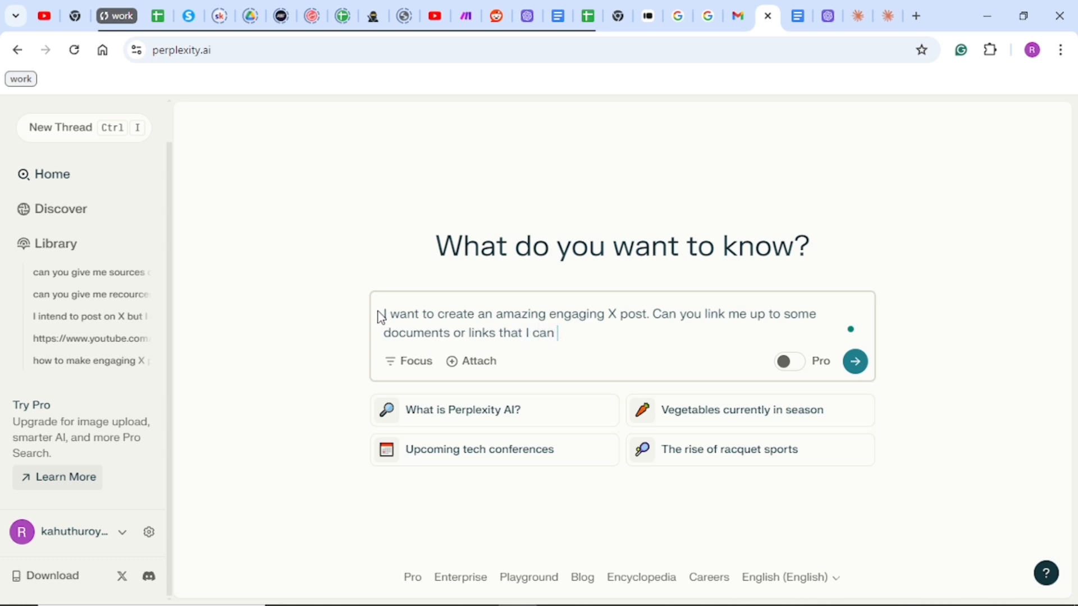
pyautogui.write('refer to?')
pyautogui.press('Return')
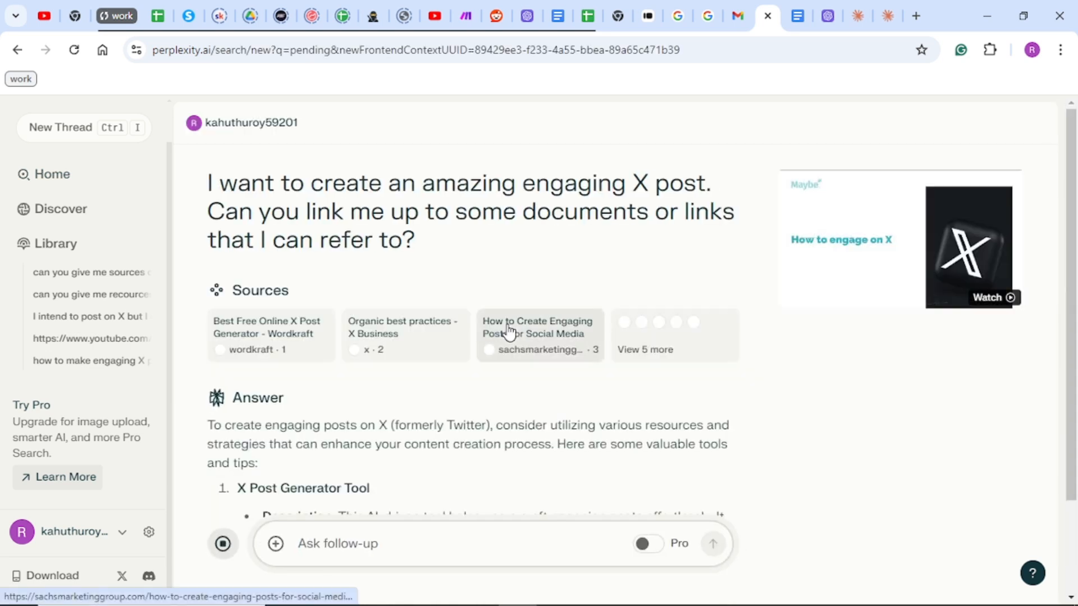
pyautogui.scroll(-2, 451, 420)
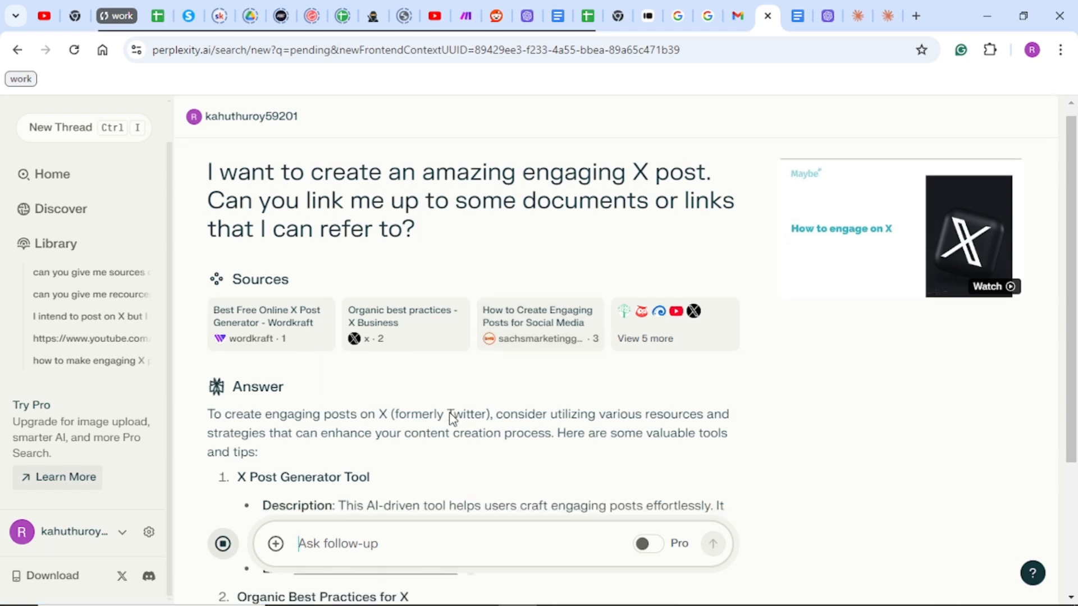
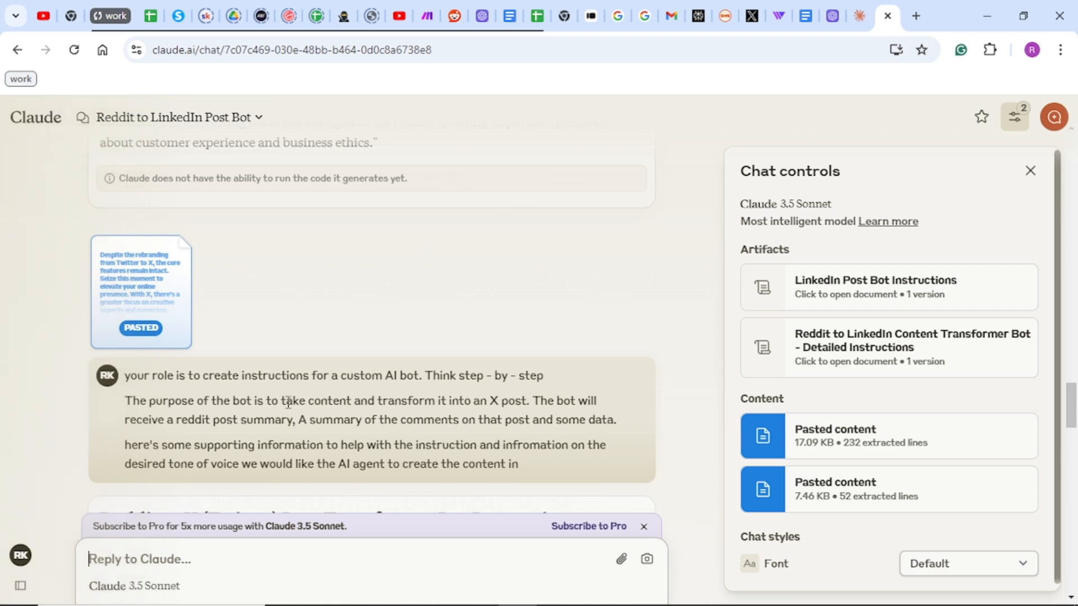
# Step: Select and copy Claude's full set of Reddit-to-X bot instructions, from the reply's heading through the example tone transformation
pyautogui.scroll(-10, 274, 463)
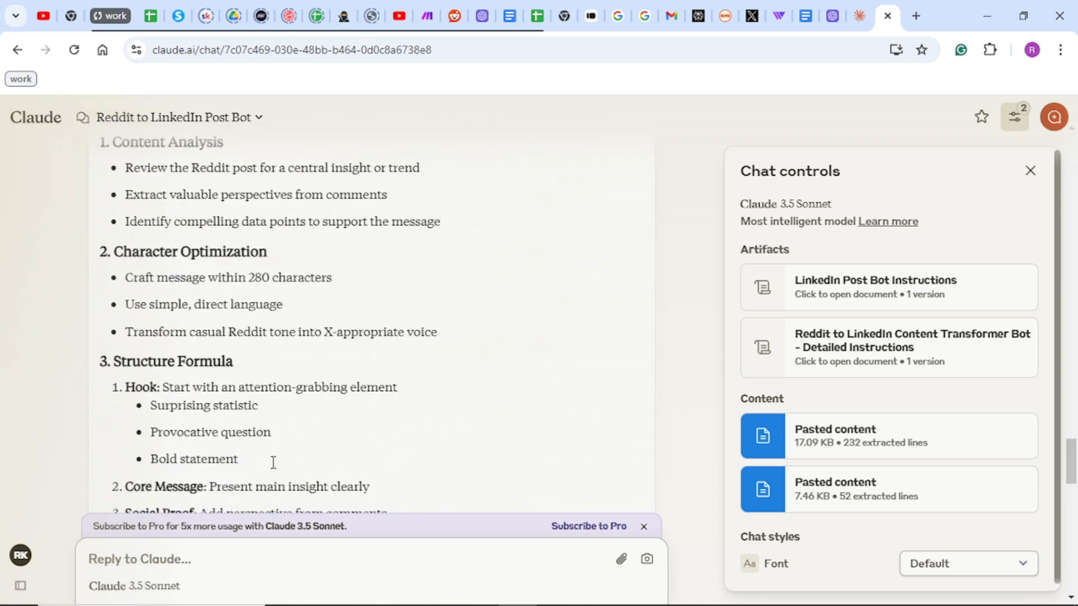
pyautogui.scroll(2, 273, 463)
pyautogui.scroll(3, 273, 462)
pyautogui.moveTo(101, 163); pyautogui.dragTo(302, 602)
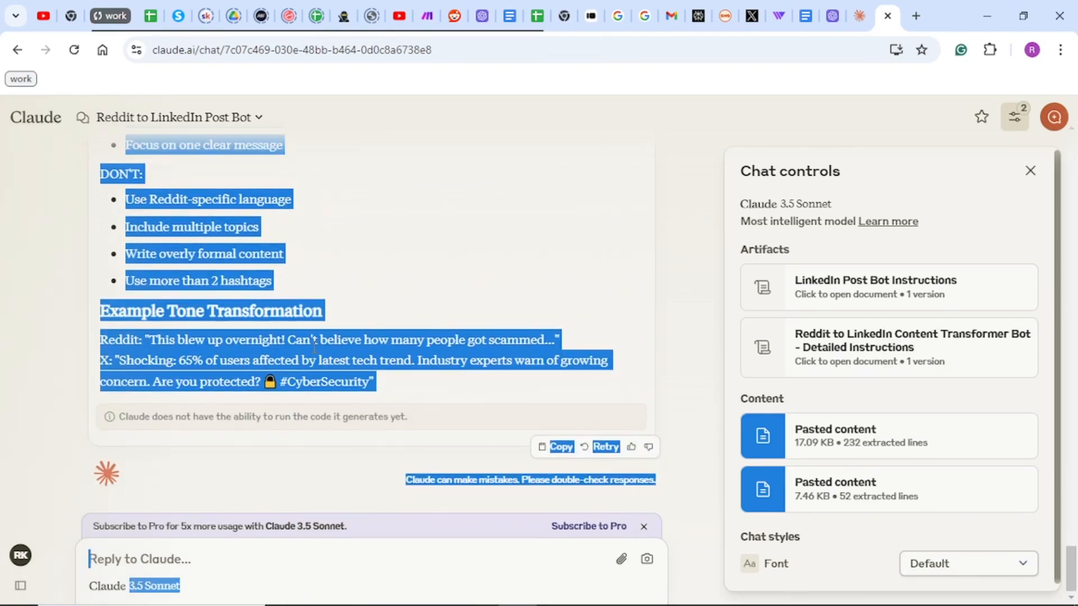
# Step: Review the selected instructions in the Claude reply: structure formula, engagement elements, tone guidelines, output structure, and dos and don'ts
pyautogui.scroll(2, 314, 346)
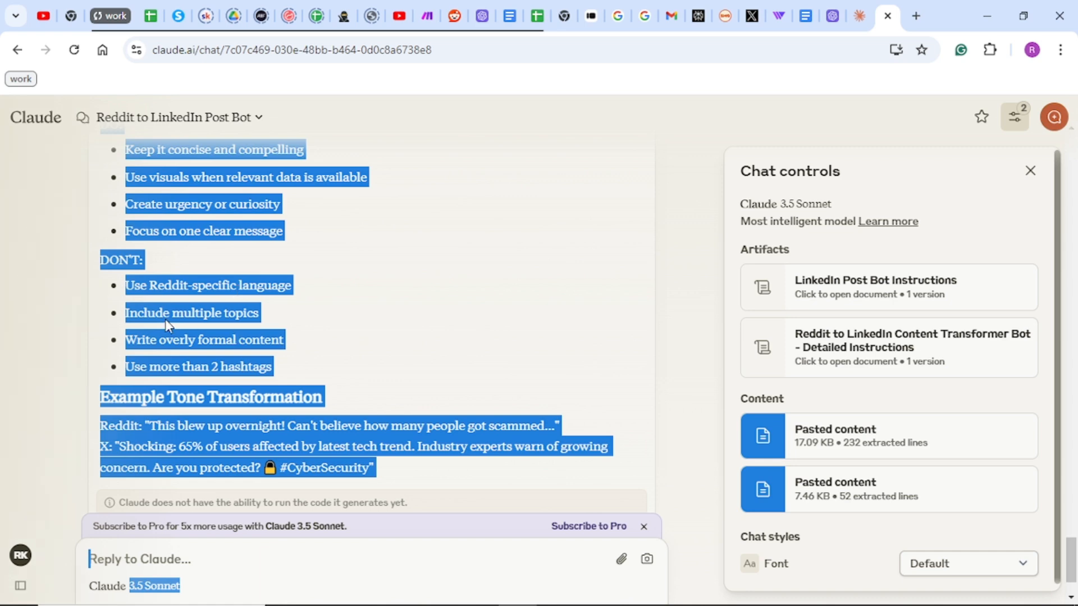
pyautogui.scroll(1, 248, 334)
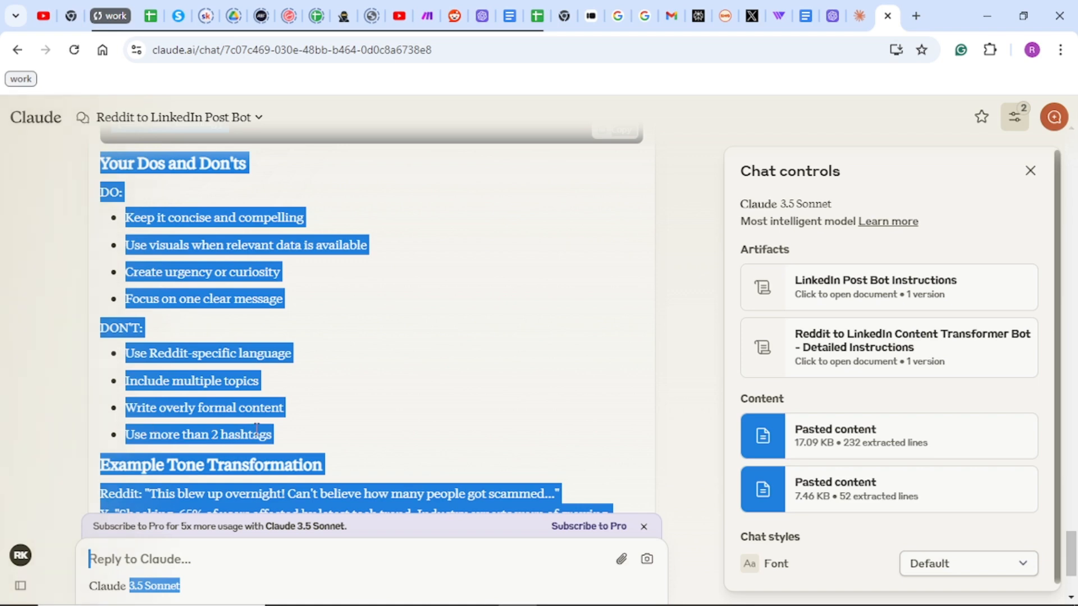
pyautogui.scroll(1, 207, 324)
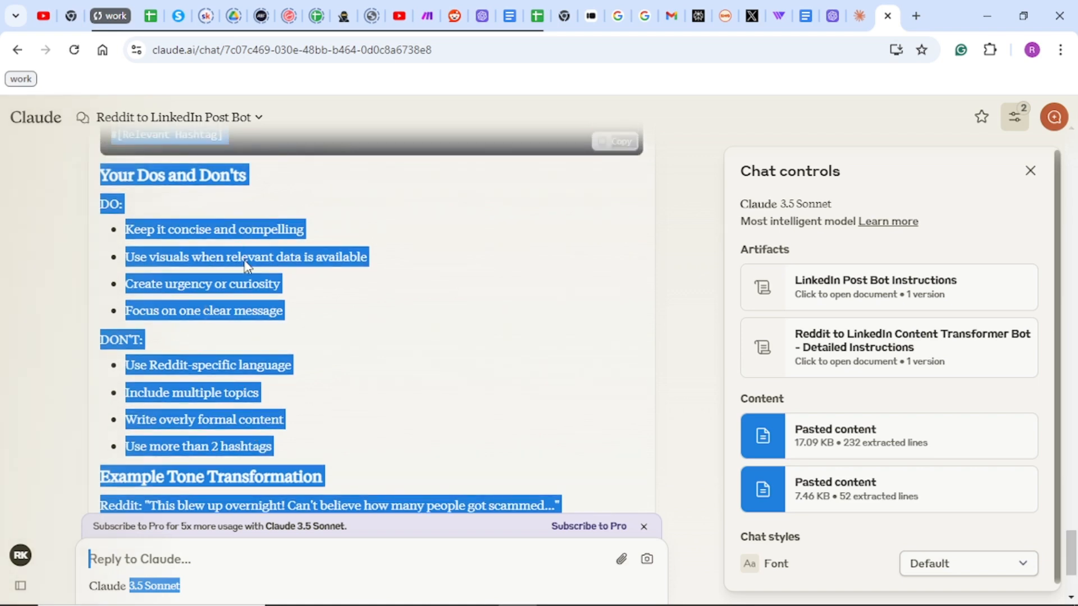
pyautogui.scroll(4, 240, 297)
pyautogui.scroll(3, 240, 297)
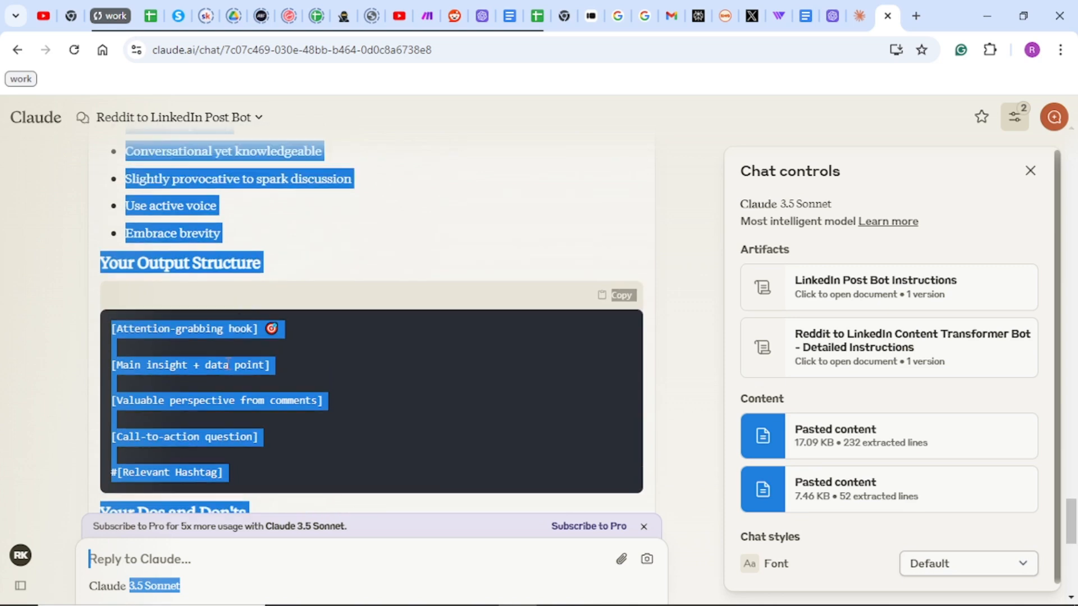
pyautogui.scroll(4, 208, 415)
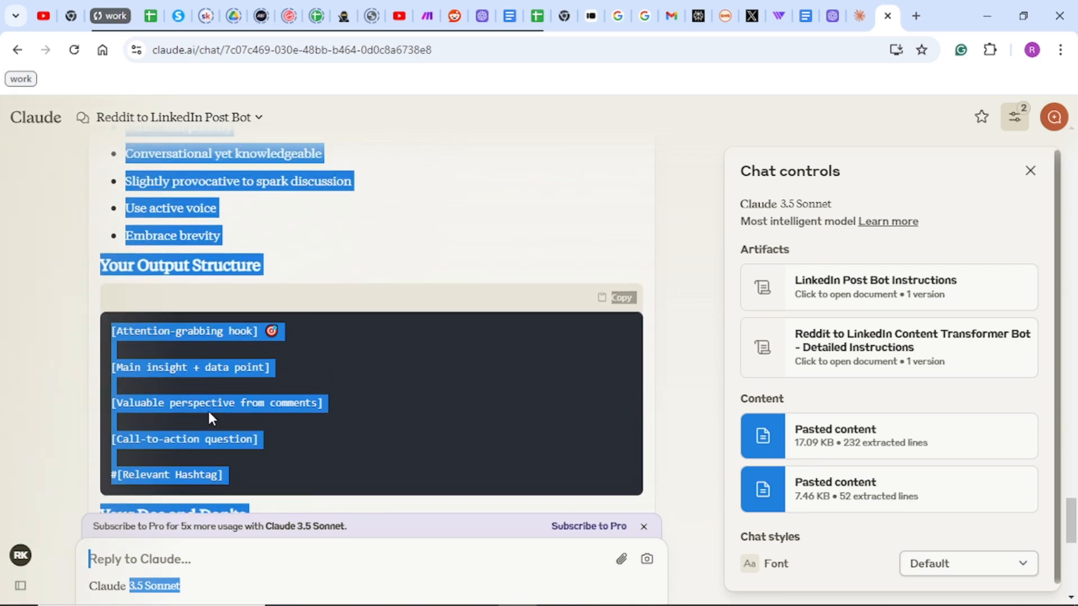
pyautogui.scroll(4, 209, 410)
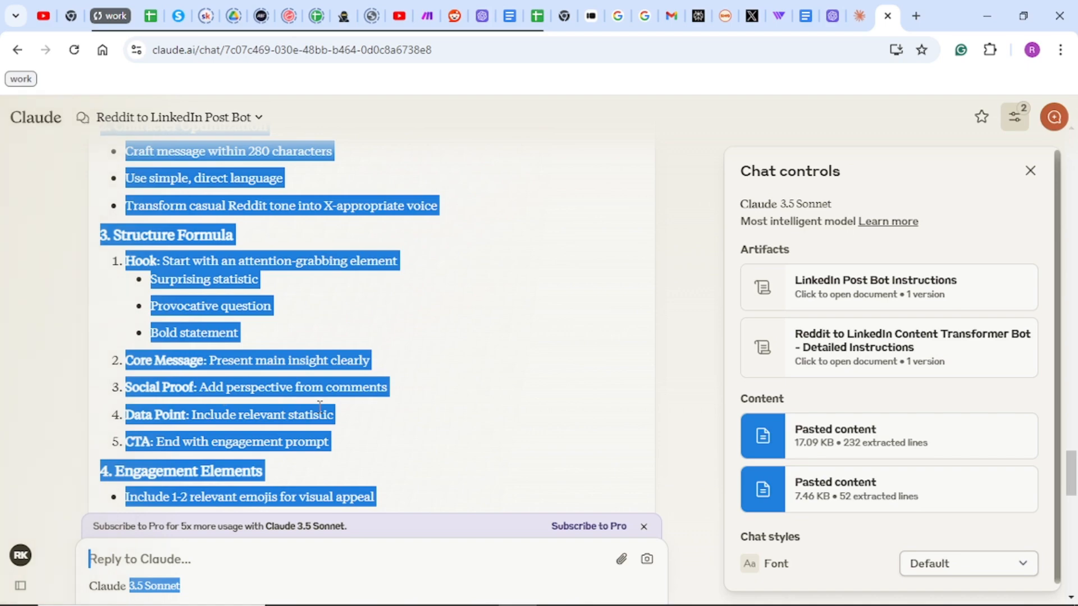
pyautogui.press('super+Tab')
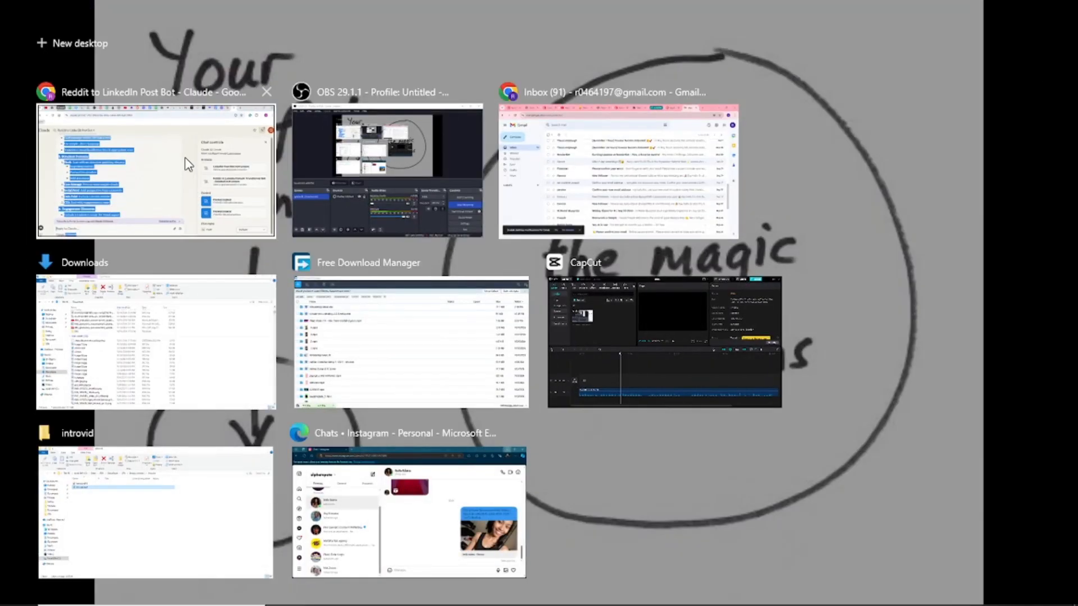
pyautogui.click(188, 164)
pyautogui.scroll(-5, 260, 349)
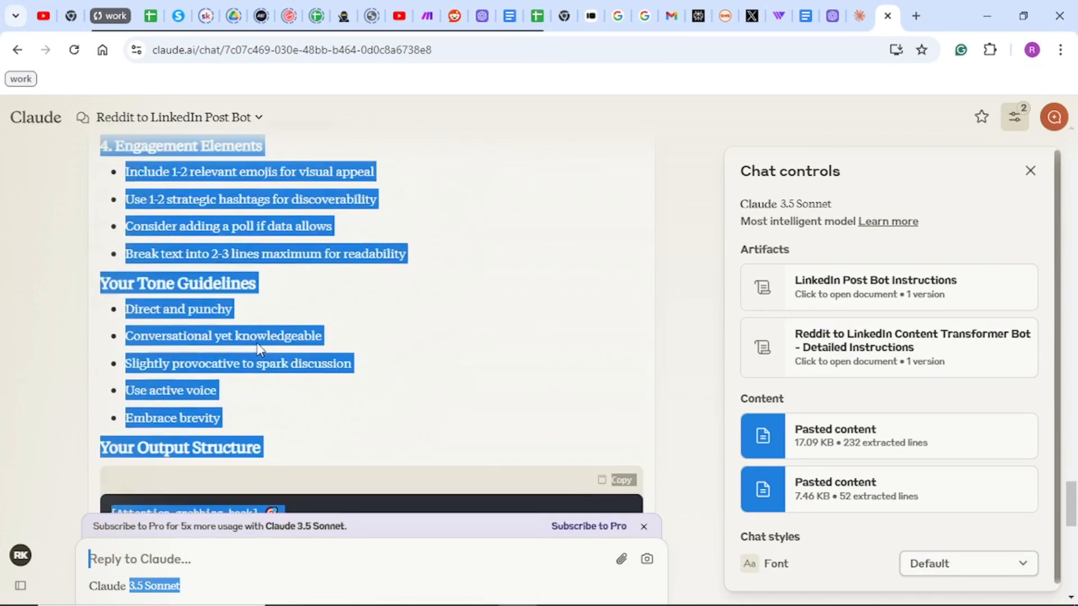
pyautogui.scroll(-10, 260, 349)
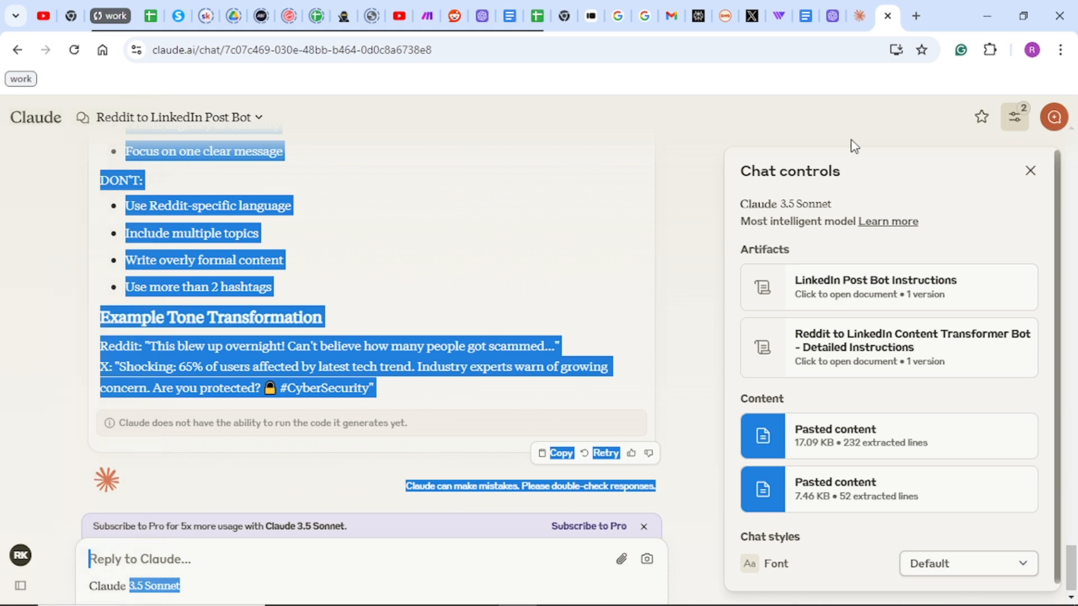
# Step: Paste the copied instructions into X turorial bot's system instructions in the OpenAI playground and delete the trailing "Please double-check responses. 3.5 Sonnet"
pyautogui.click(833, 18)
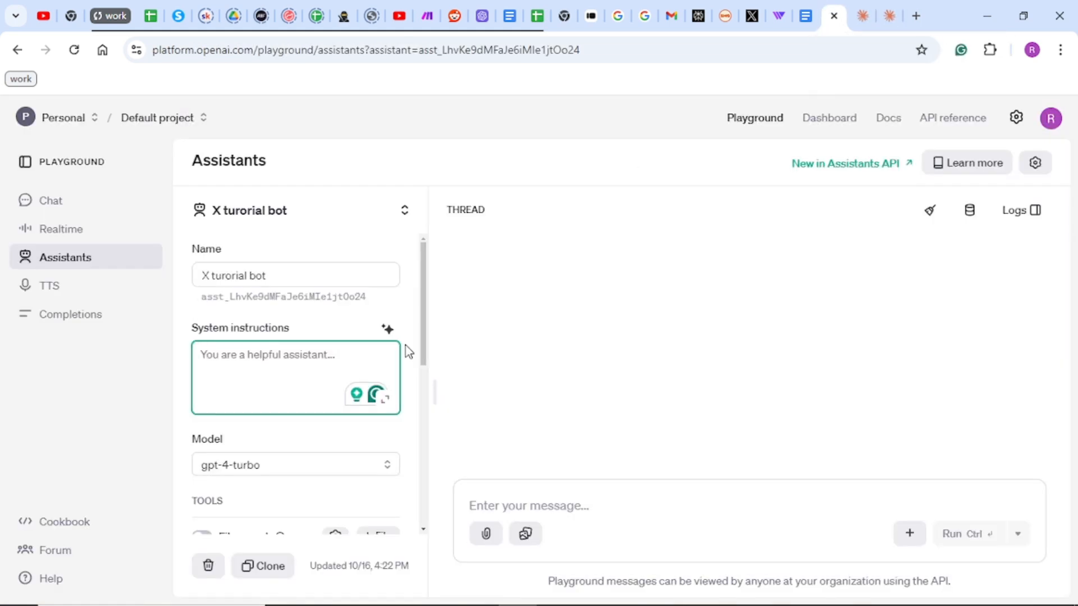
pyautogui.click(200, 361)
pyautogui.hotkey('ctrl', 'v')
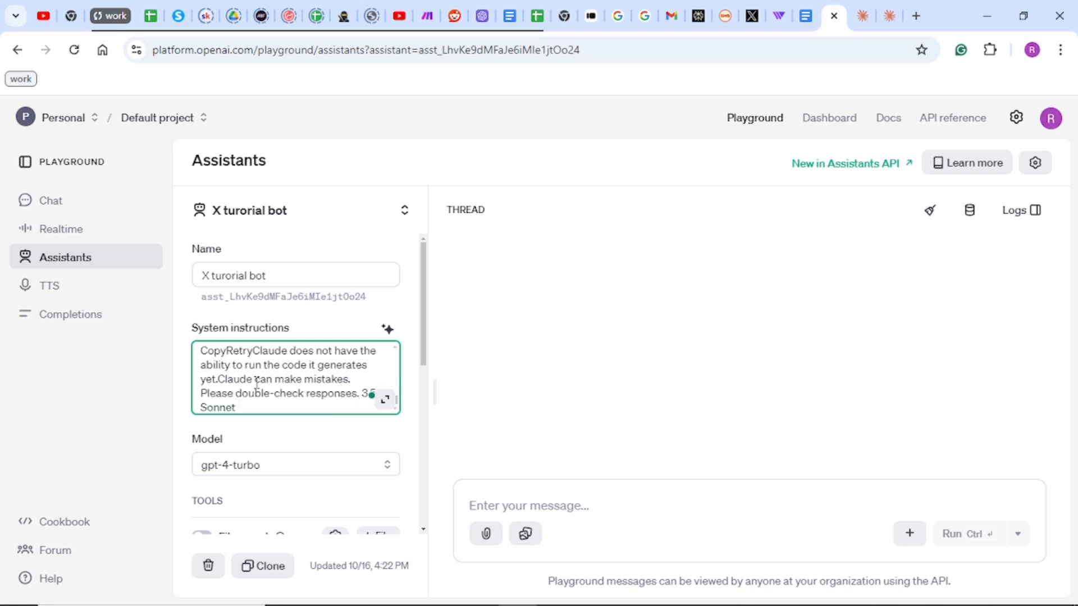
pyautogui.scroll(-1, 248, 365)
pyautogui.scroll(5, 248, 363)
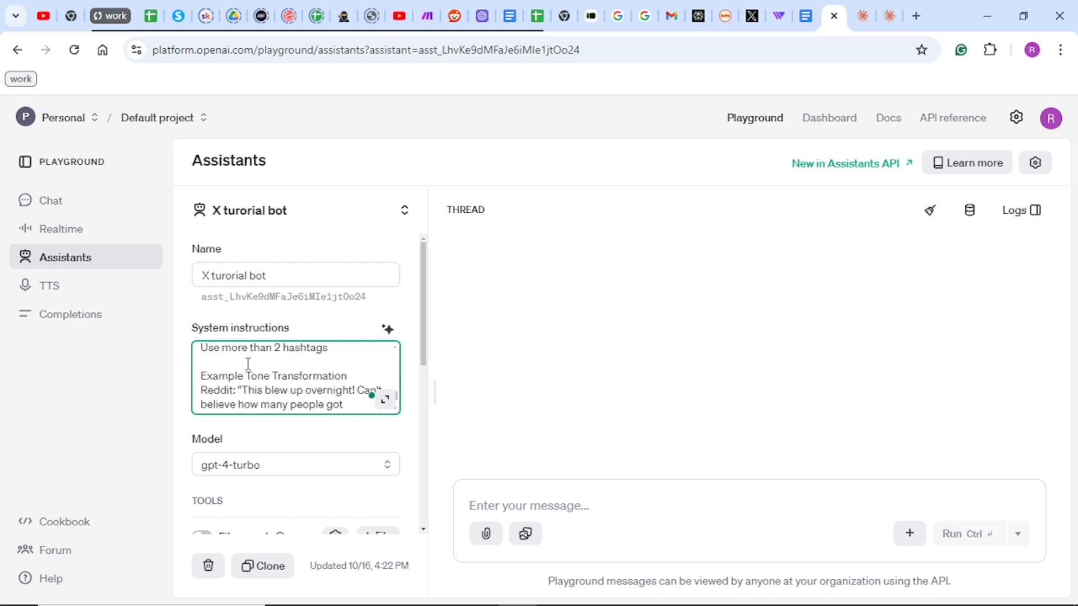
pyautogui.scroll(-5, 249, 364)
pyautogui.scroll(1, 248, 364)
pyautogui.scroll(-3, 248, 364)
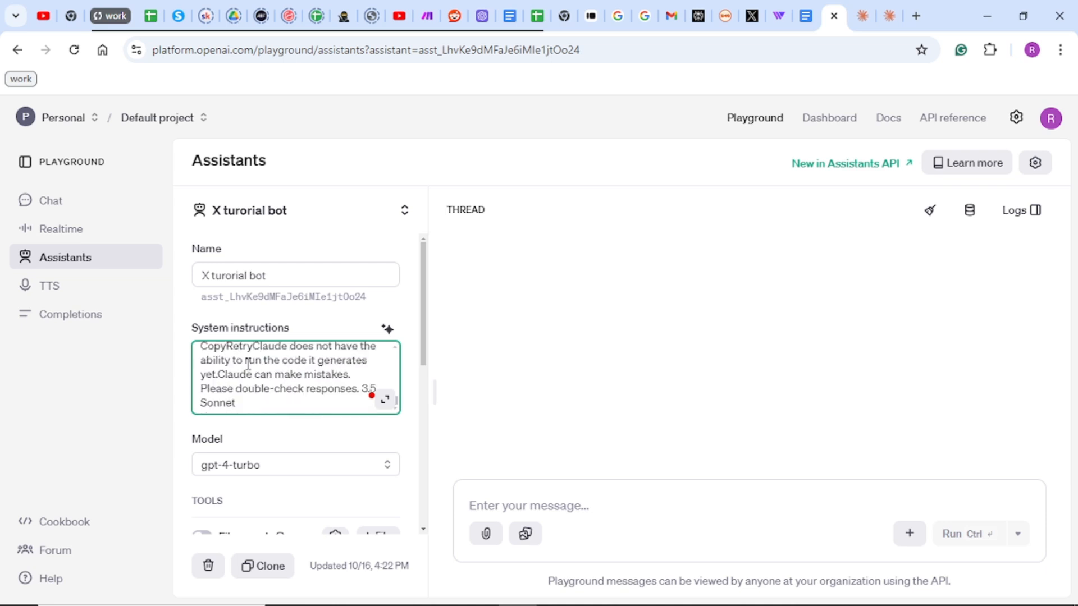
pyautogui.moveTo(360, 399); pyautogui.dragTo(199, 386)
pyautogui.press('BackSpace')
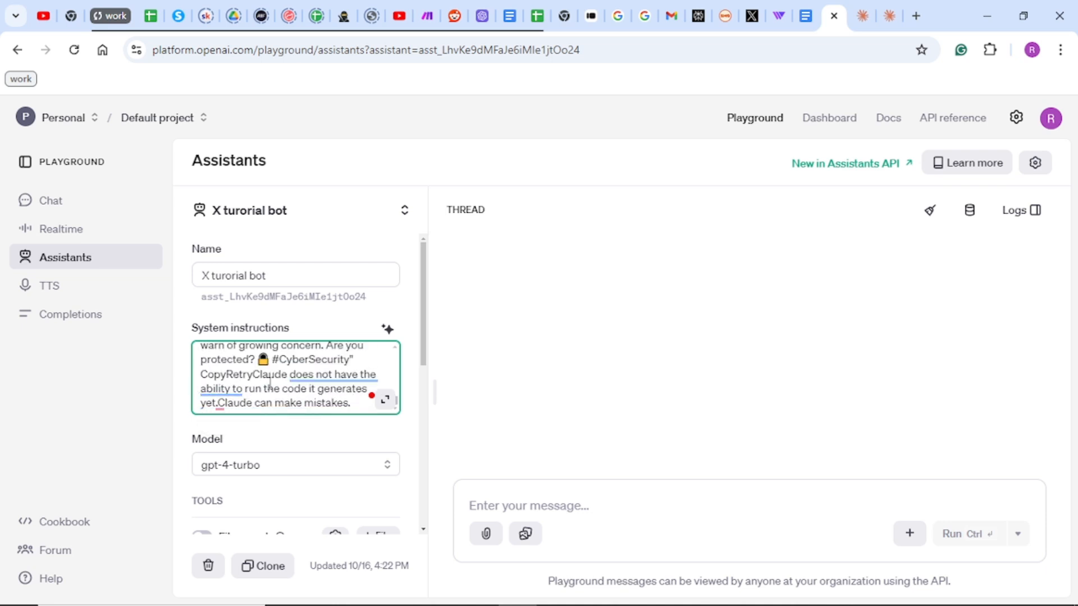
# Step: Reword the X example in the system instructions so "it's shocking that" replaces "Shocking:" before "65% of users"
pyautogui.scroll(2, 271, 383)
pyautogui.moveTo(268, 378); pyautogui.dragTo(215, 378)
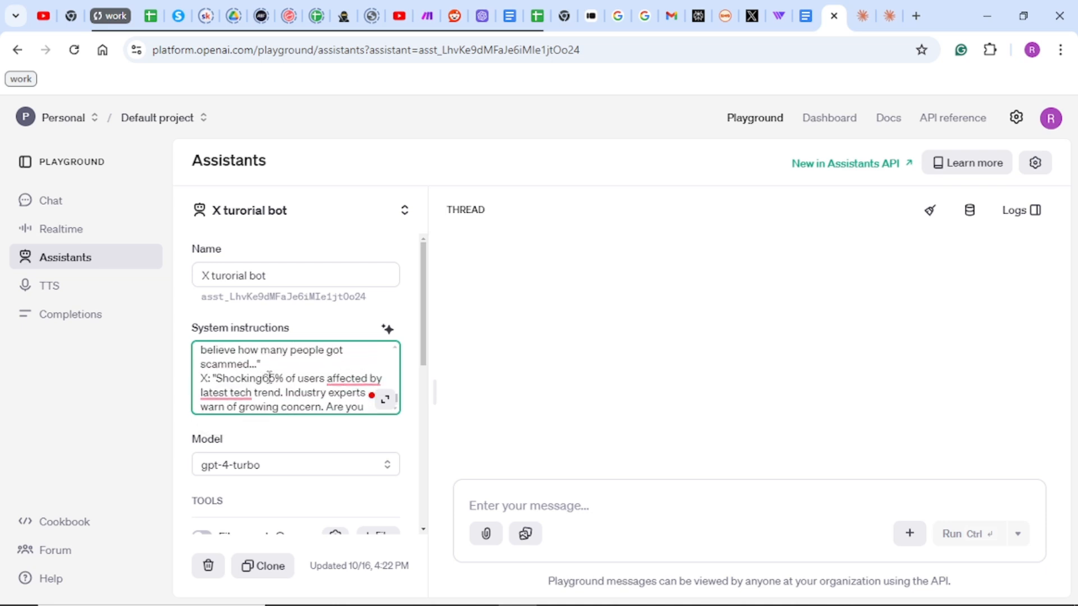
pyautogui.press('BackSpace')
pyautogui.write("it's shocking")
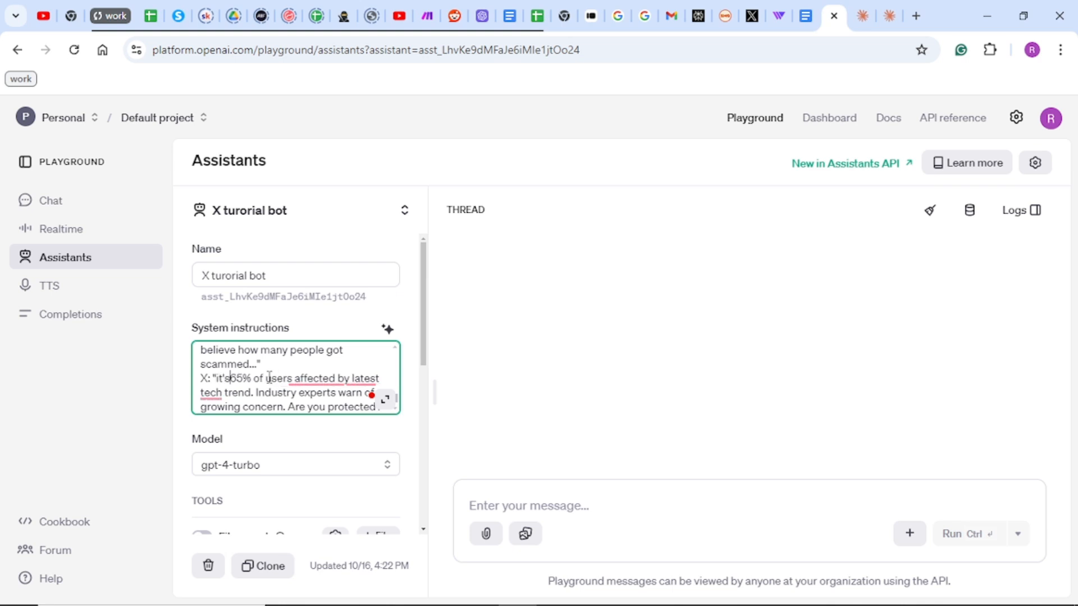
pyautogui.write(' that')
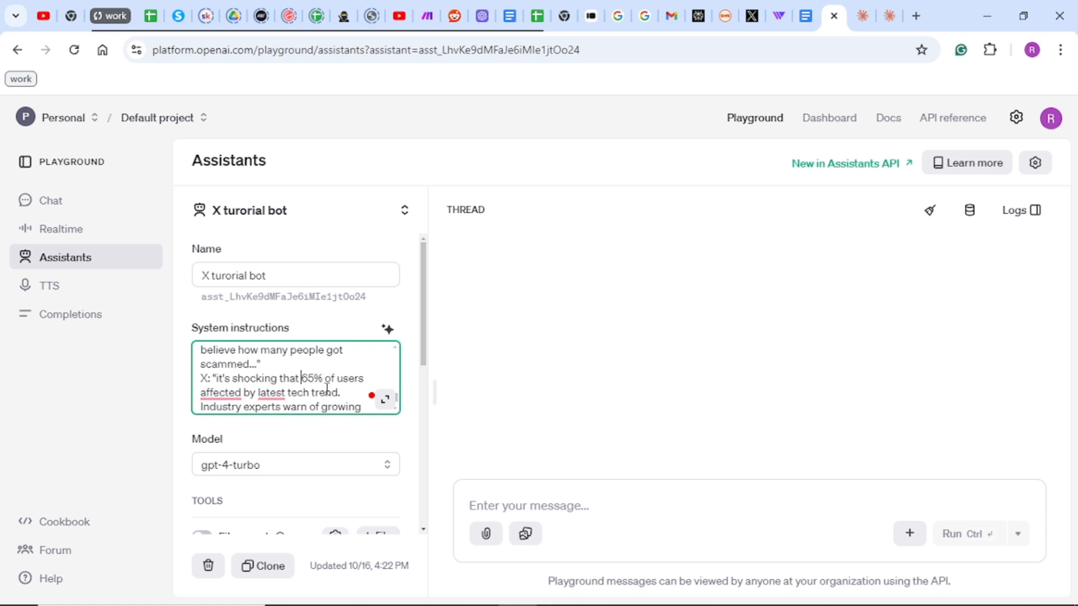
pyautogui.moveTo(283, 391)
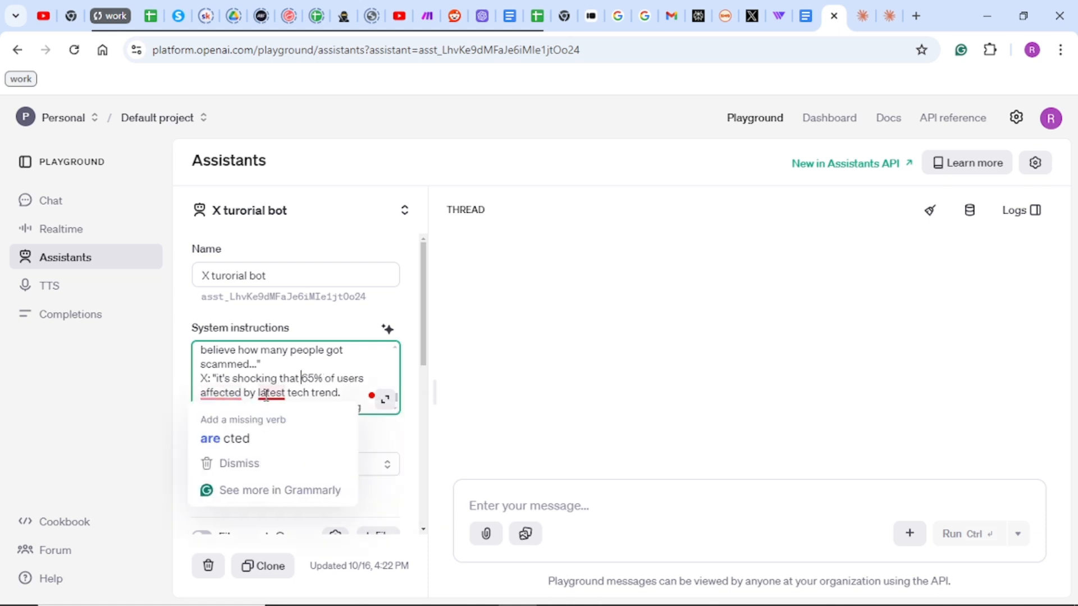
pyautogui.moveTo(233, 397)
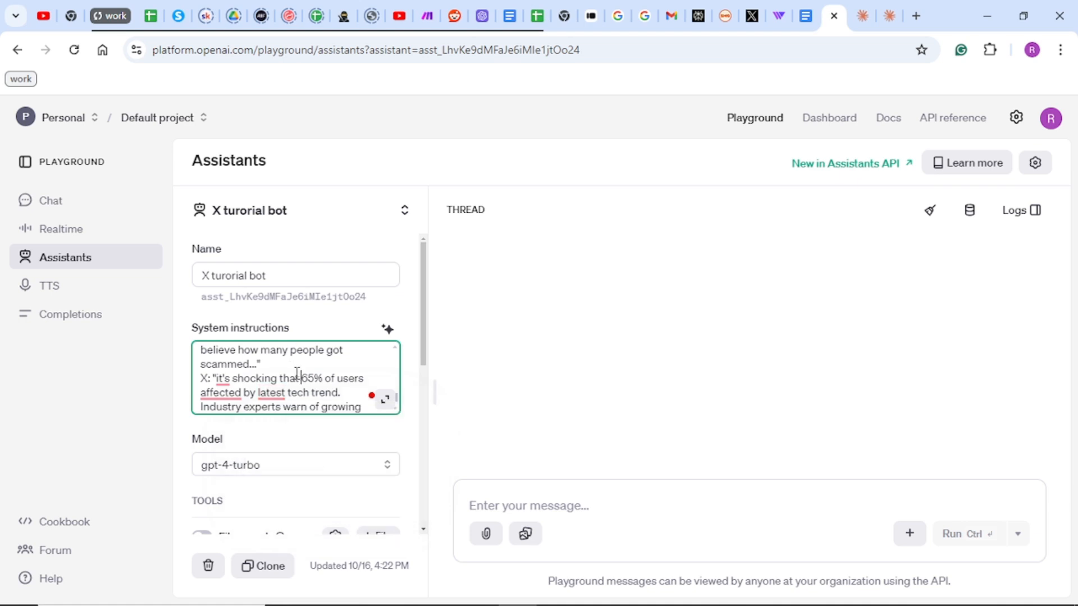
pyautogui.scroll(-3, 298, 359)
pyautogui.scroll(1, 298, 374)
pyautogui.scroll(1, 298, 373)
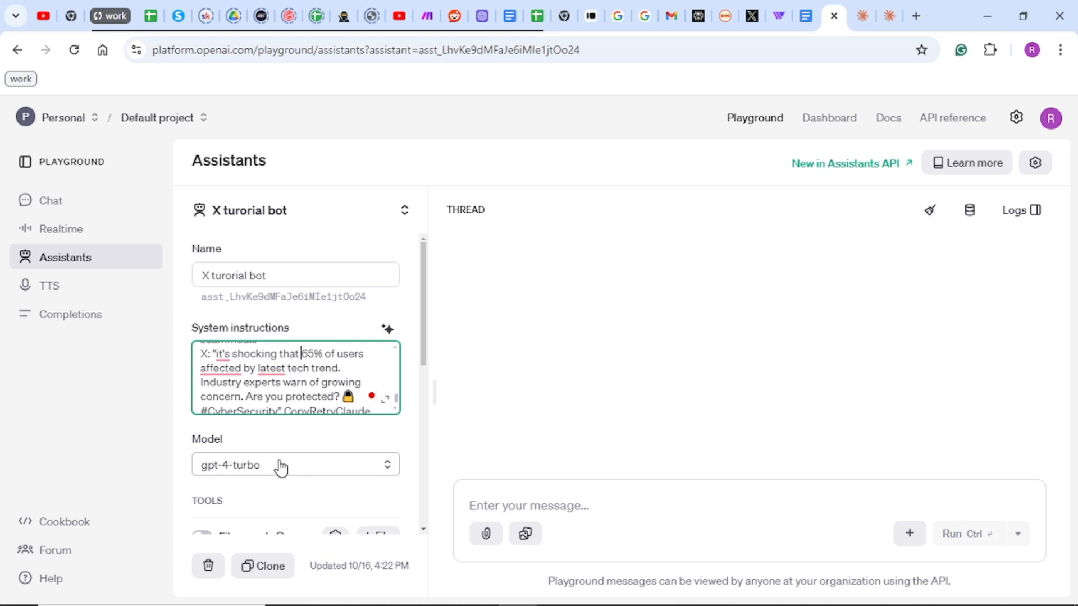
# Step: Try a high Temperature in the assistant's model configuration, and finish on a low one
pyautogui.scroll(-3, 271, 474)
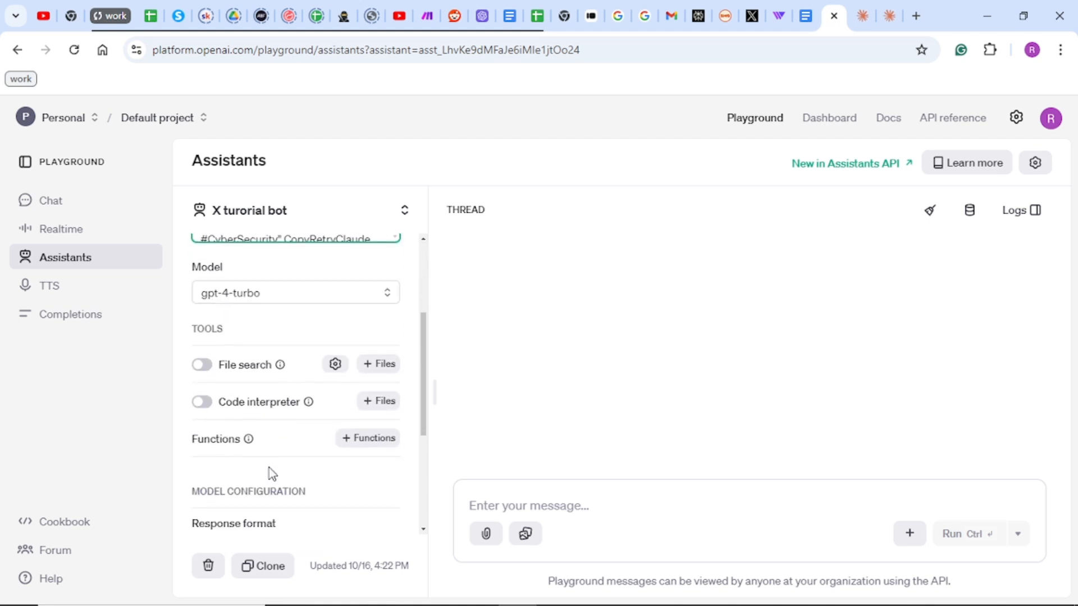
pyautogui.scroll(-4, 268, 467)
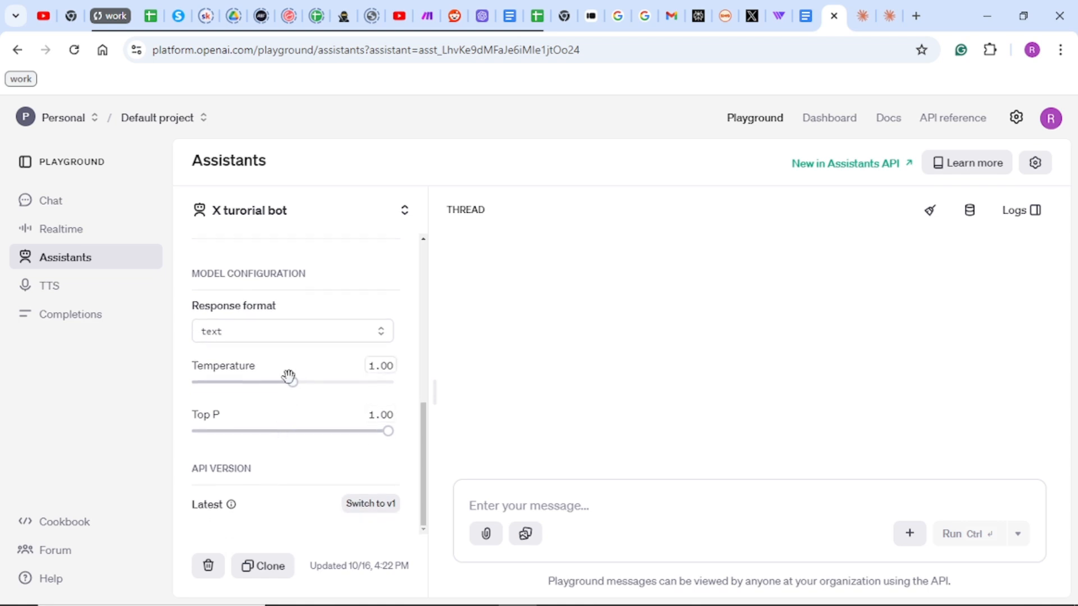
pyautogui.moveTo(294, 380); pyautogui.dragTo(290, 382)
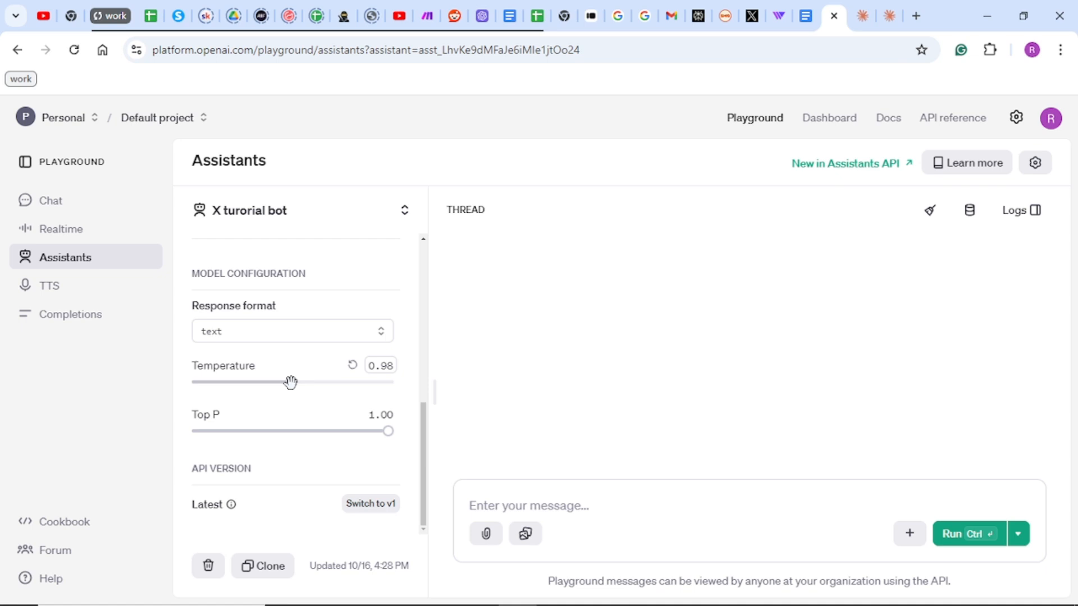
pyautogui.moveTo(291, 383); pyautogui.dragTo(385, 385)
pyautogui.moveTo(374, 382); pyautogui.dragTo(232, 385)
pyautogui.scroll(5, 305, 352)
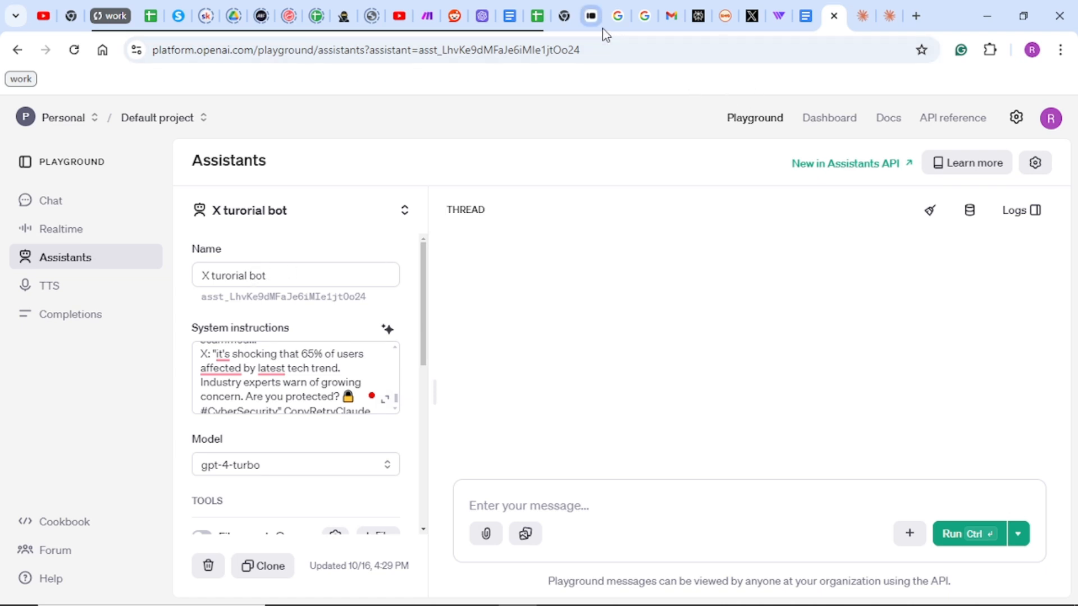
# Step: Switch to the Make scenario and choose X turorial bot (gpt-4-turbo) as the assistant in the OpenAI Message an Assistant module
pyautogui.click(428, 19)
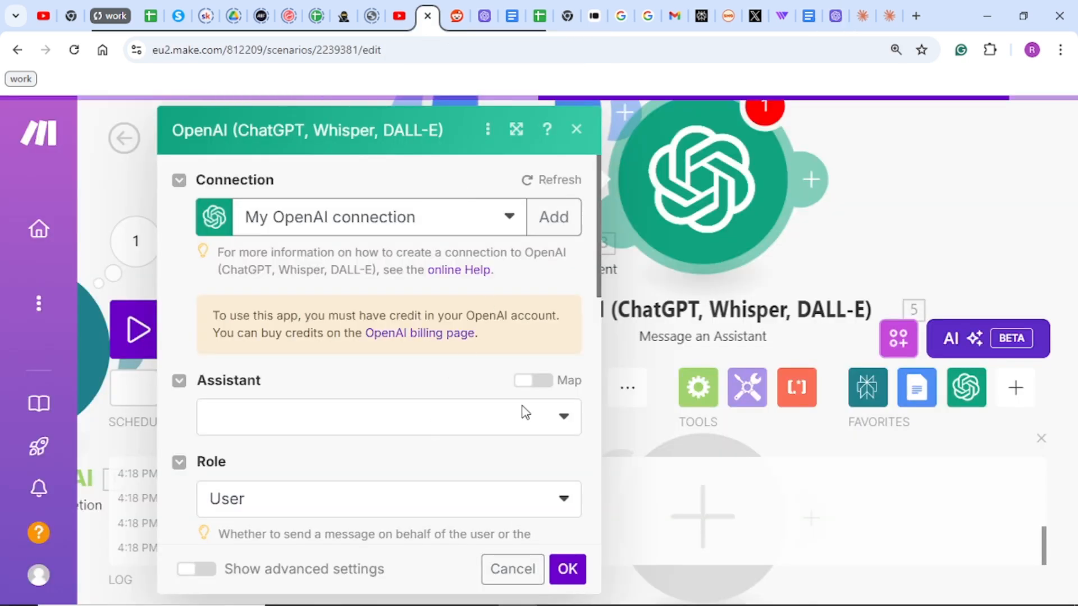
pyautogui.click(559, 415)
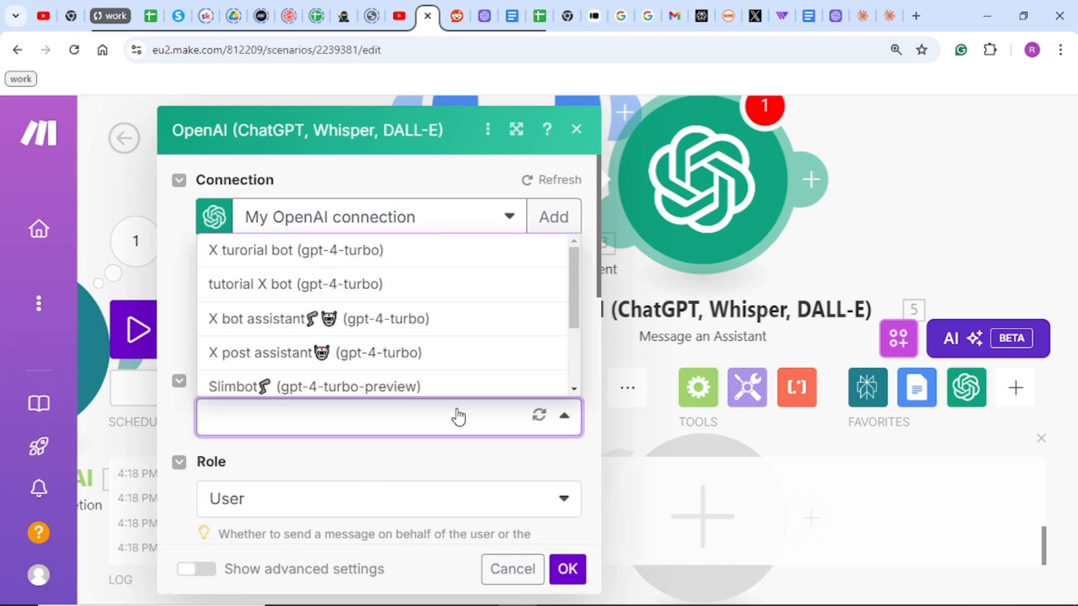
pyautogui.scroll(-2, 349, 345)
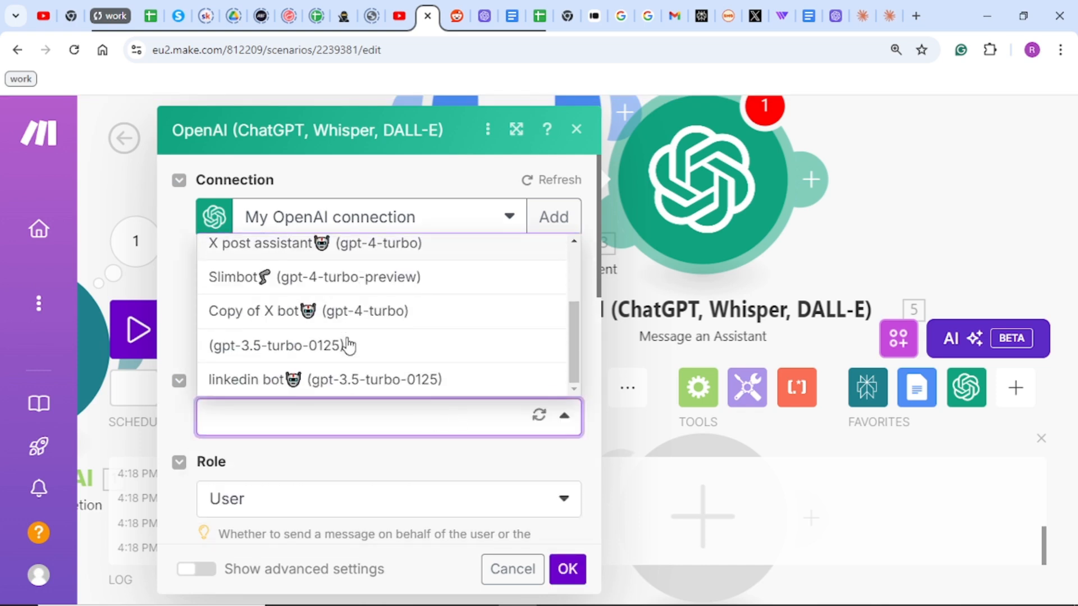
pyautogui.scroll(3, 349, 346)
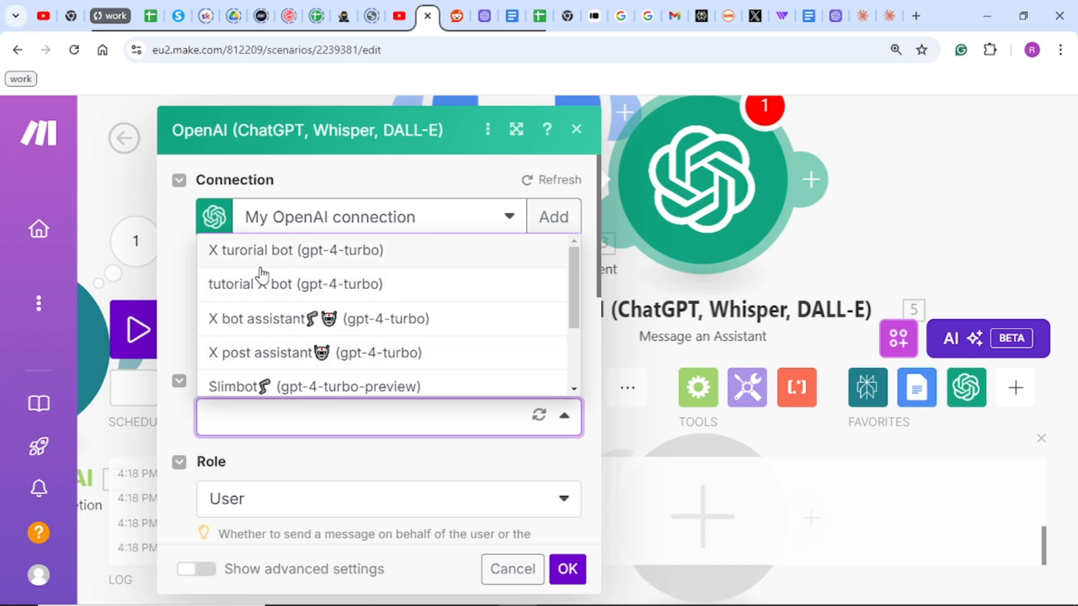
pyautogui.click(831, 19)
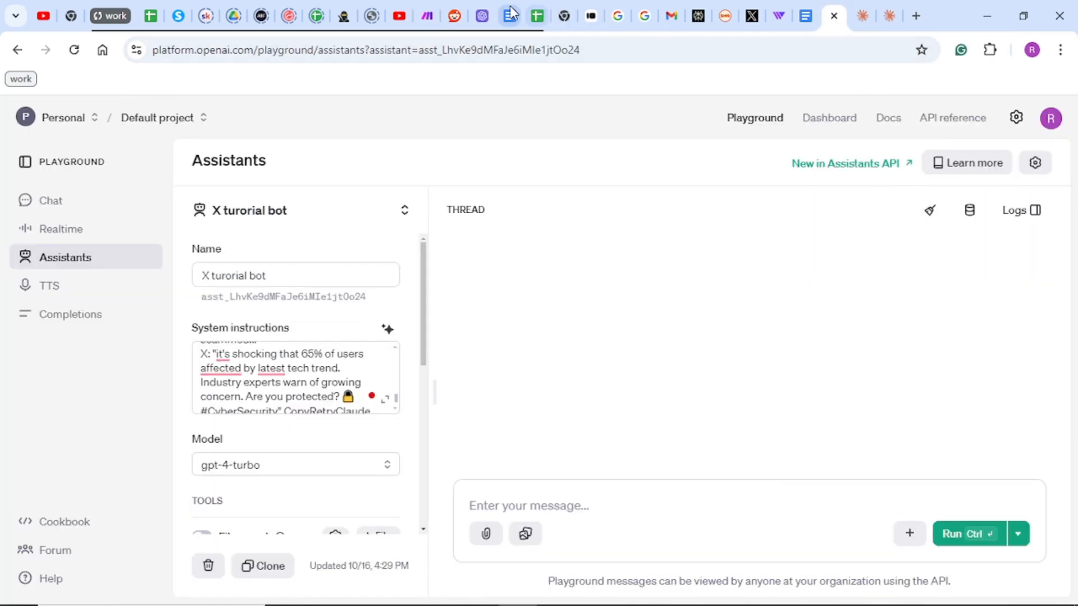
pyautogui.click(428, 17)
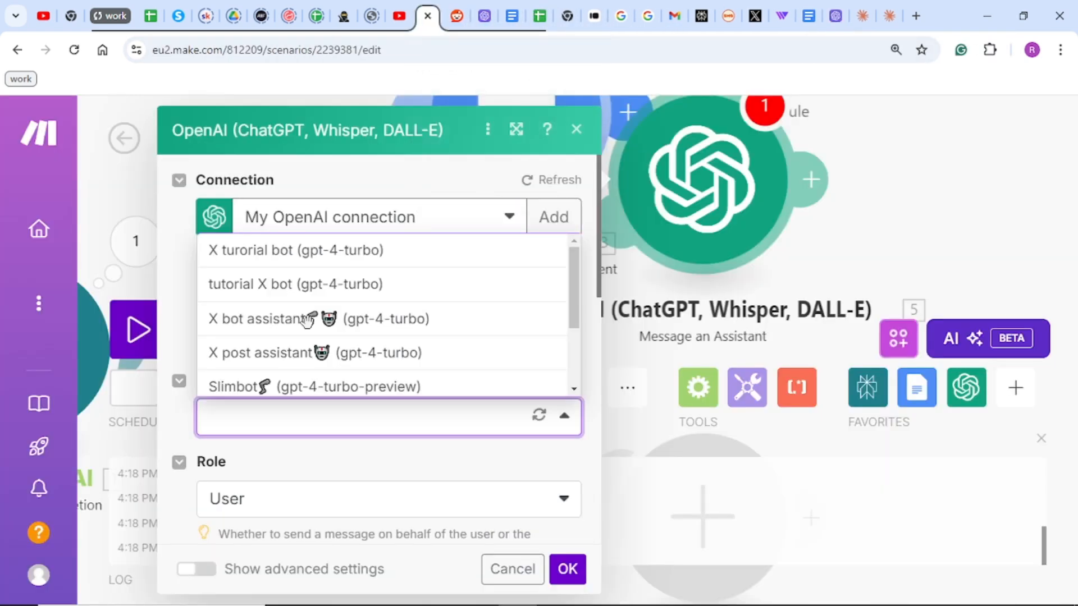
pyautogui.click(289, 269)
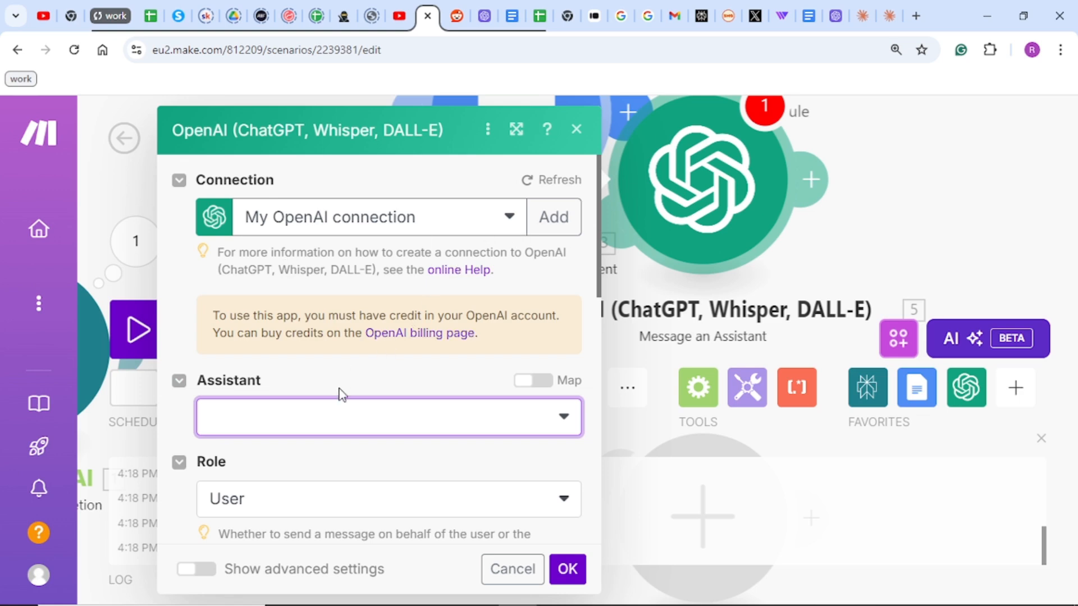
pyautogui.click(386, 418)
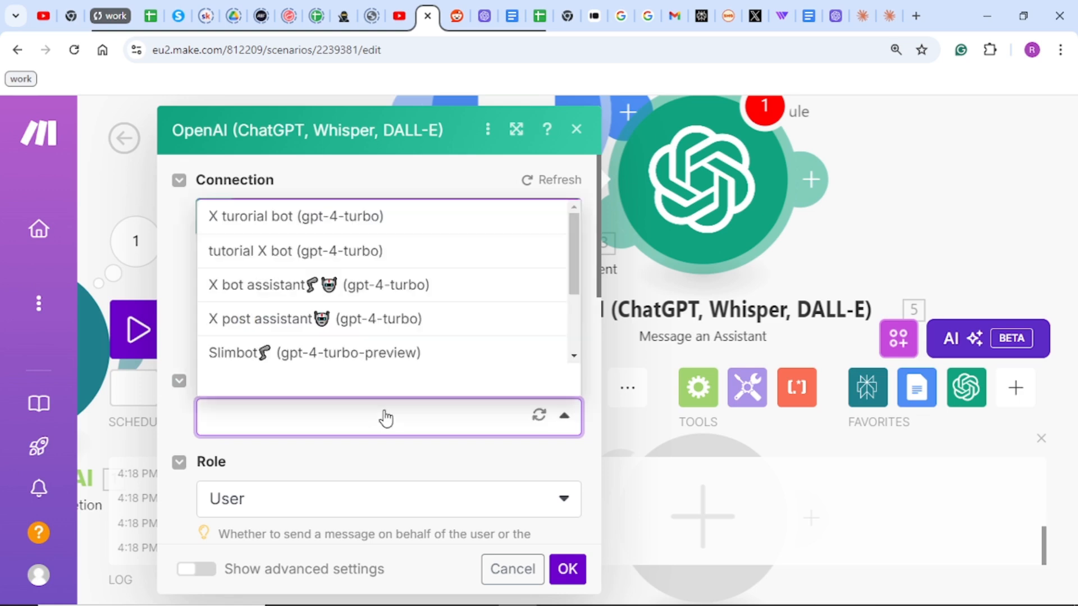
pyautogui.click(303, 216)
pyautogui.scroll(-6, 296, 470)
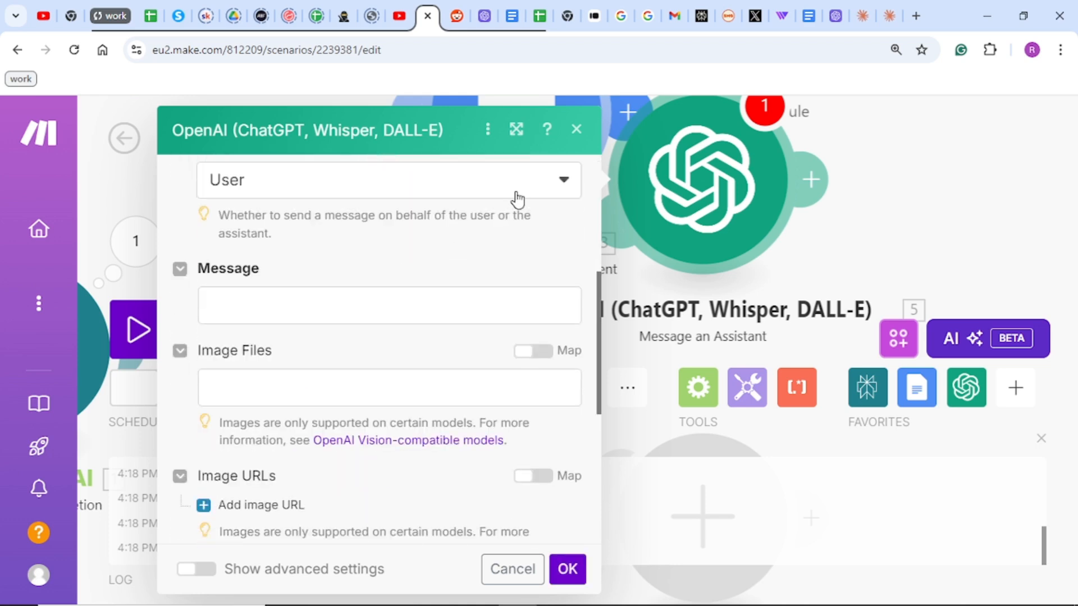
# Step: Set the OpenAI Message an Assistant module's Role to Assistant
pyautogui.click(512, 200)
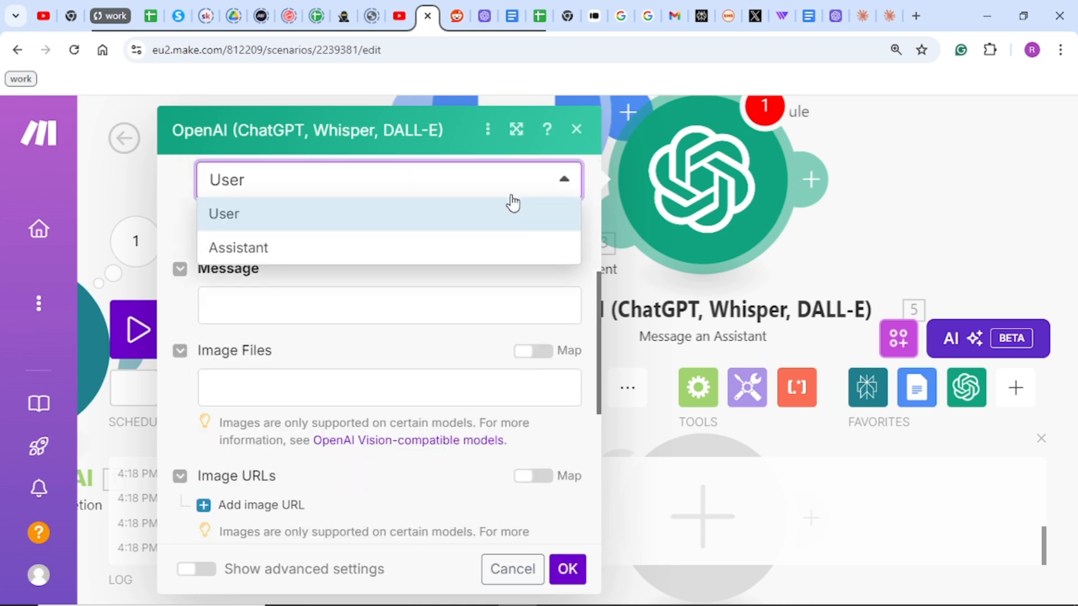
pyautogui.click(461, 256)
pyautogui.scroll(-2, 379, 306)
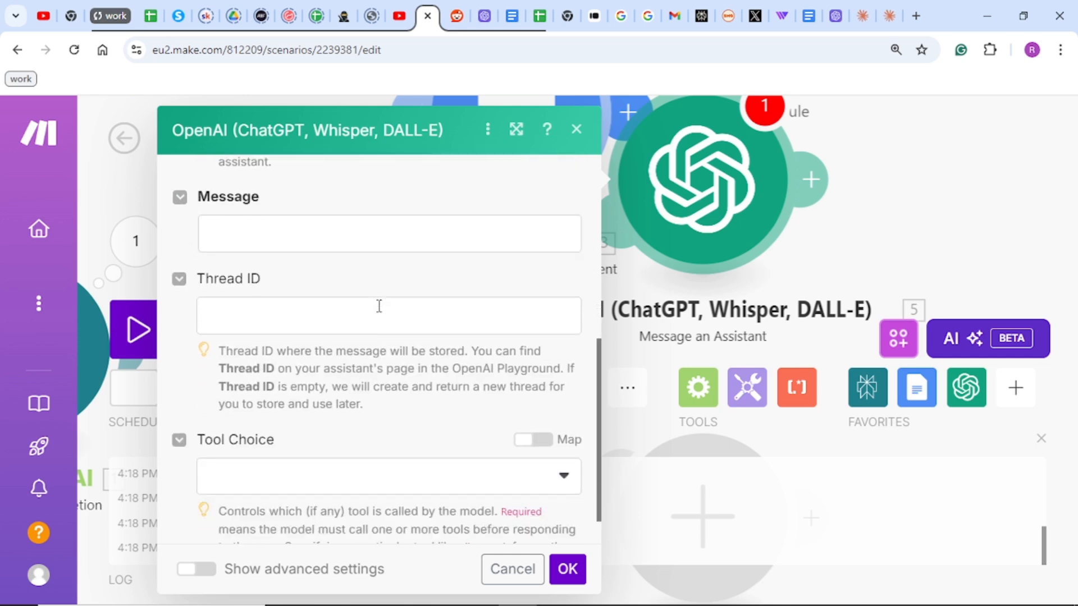
pyautogui.scroll(4, 379, 306)
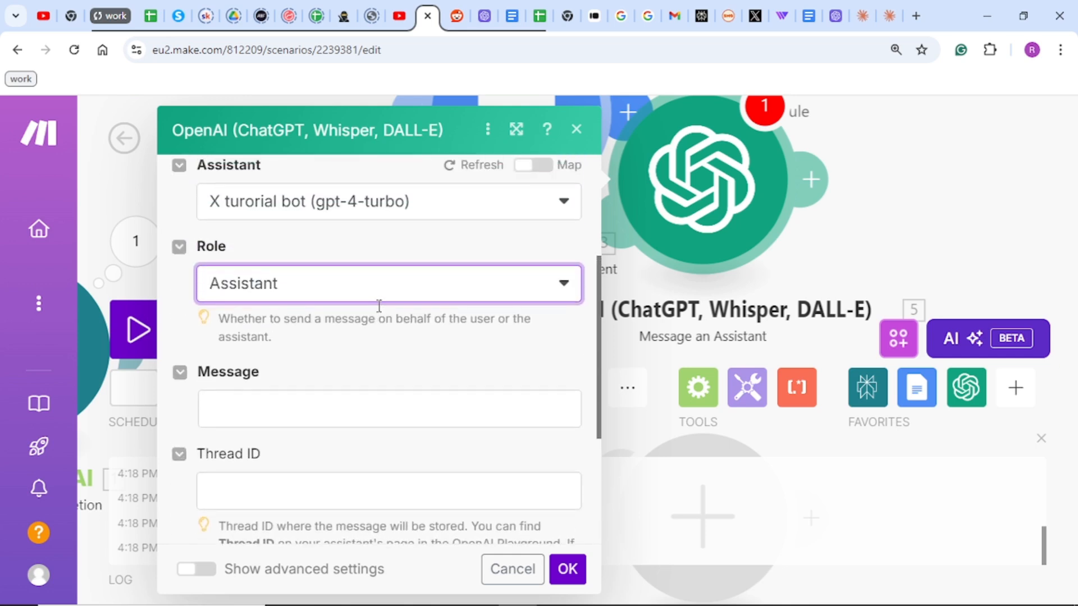
# Step: Map Perplexity AI's Choices[] Message Content into the Message field and save the OpenAI module's settings
pyautogui.click(279, 405)
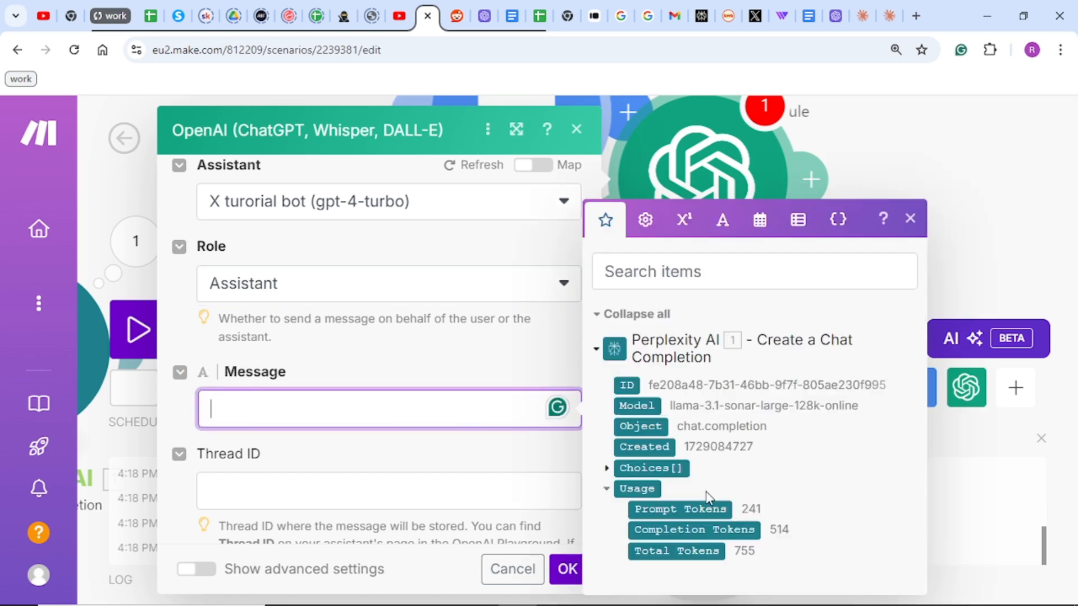
pyautogui.click(605, 469)
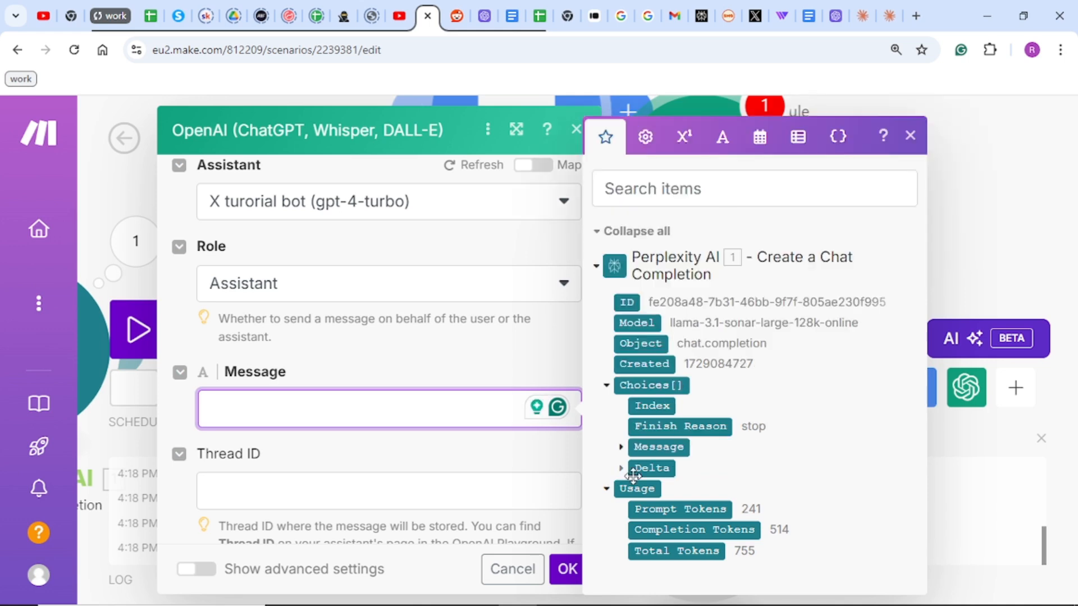
pyautogui.click(621, 450)
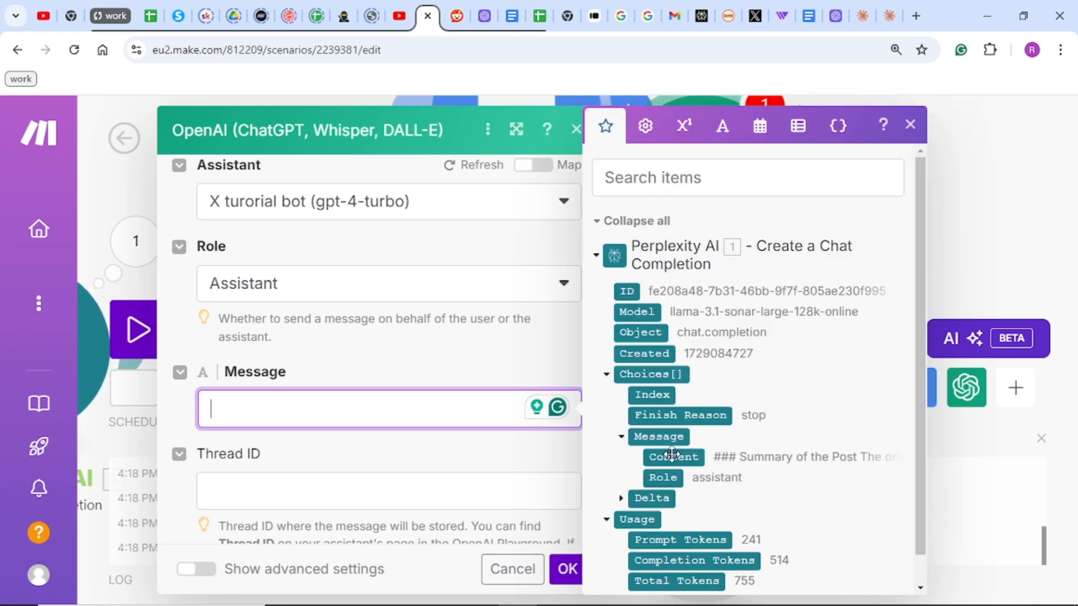
pyautogui.click(672, 455)
pyautogui.scroll(-4, 458, 446)
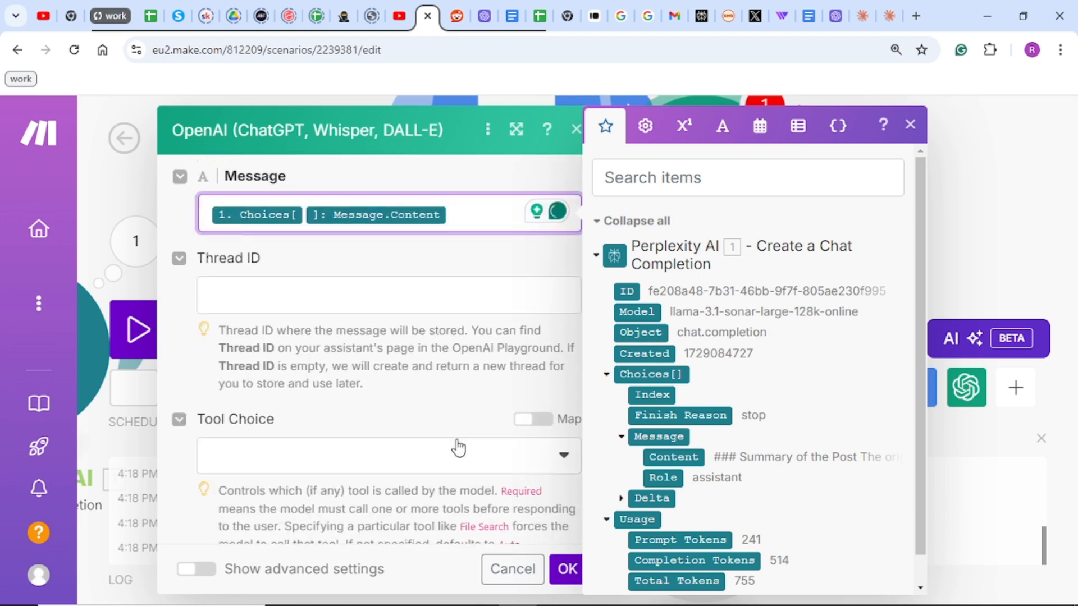
pyautogui.click(567, 567)
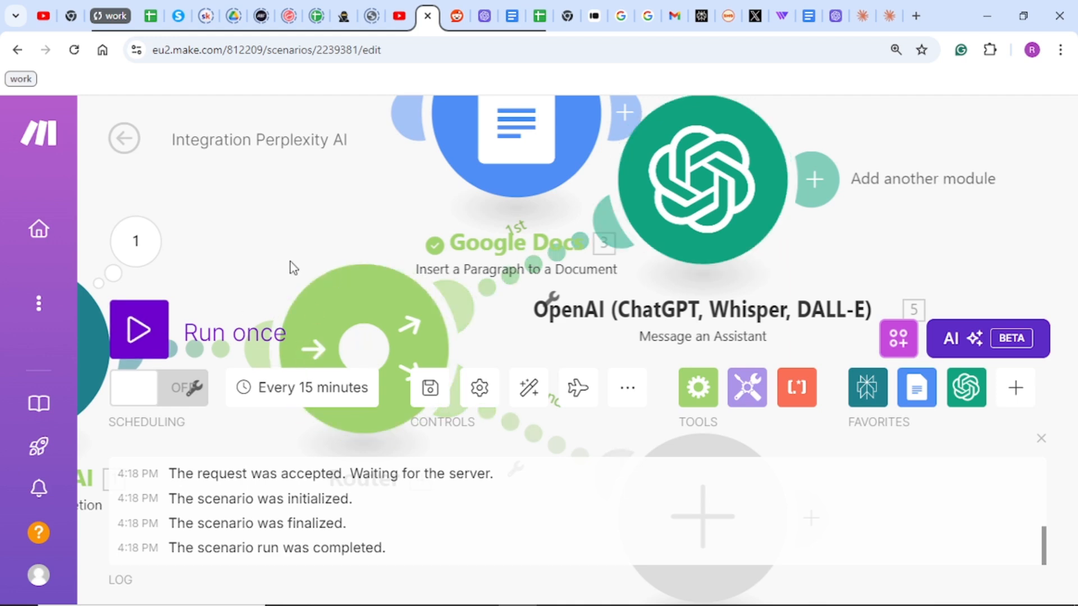
# Step: Connect the Google Docs Insert a Paragraph module to the router as its own route and run the scenario once
pyautogui.scroll(-1, 292, 267)
pyautogui.scroll(-1, 290, 268)
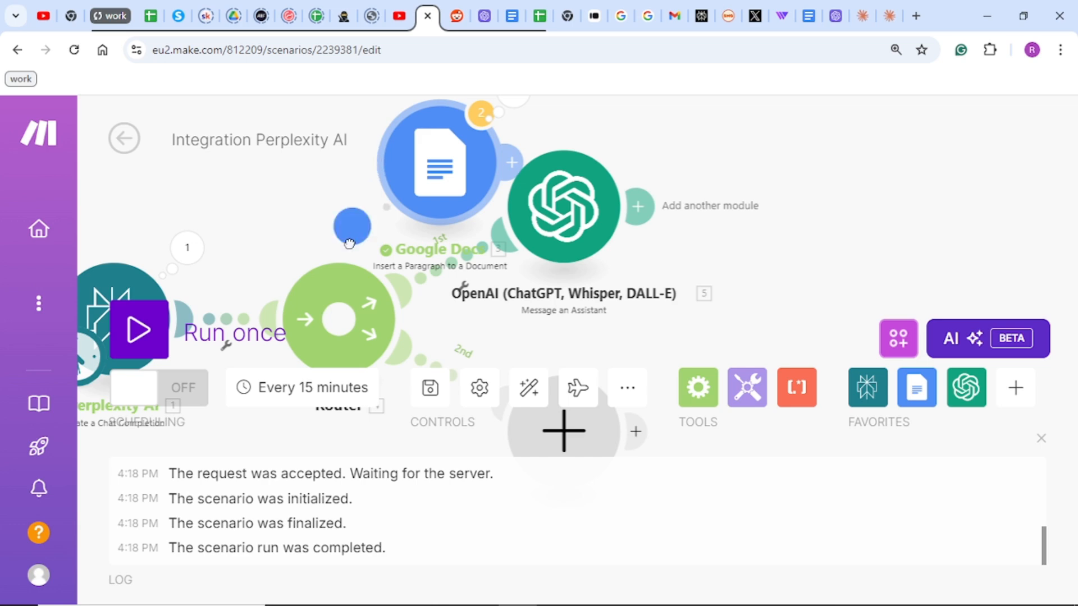
pyautogui.moveTo(458, 193); pyautogui.dragTo(360, 115)
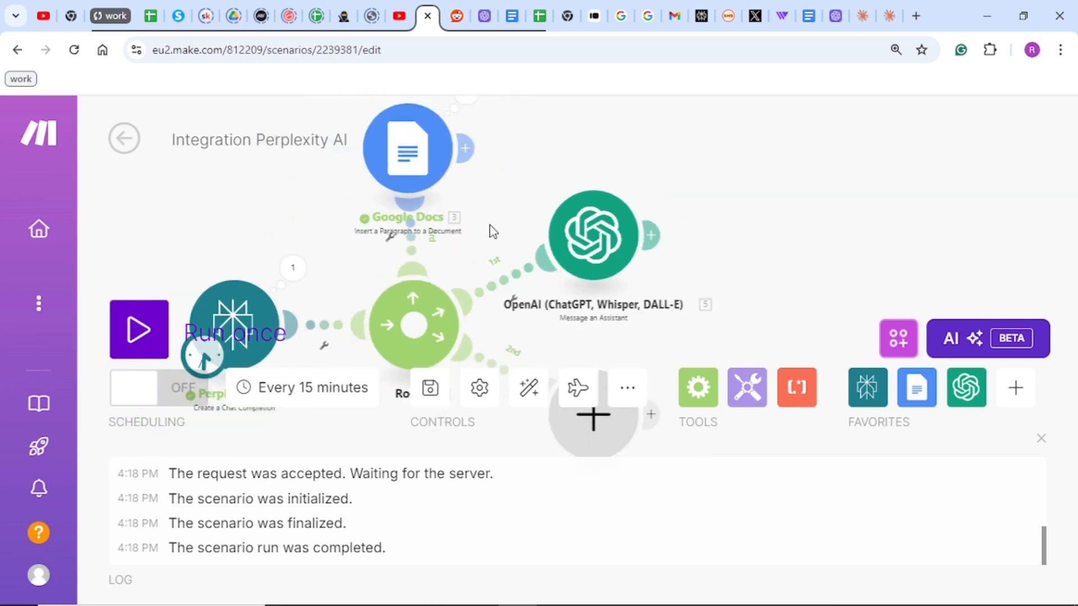
pyautogui.click(161, 351)
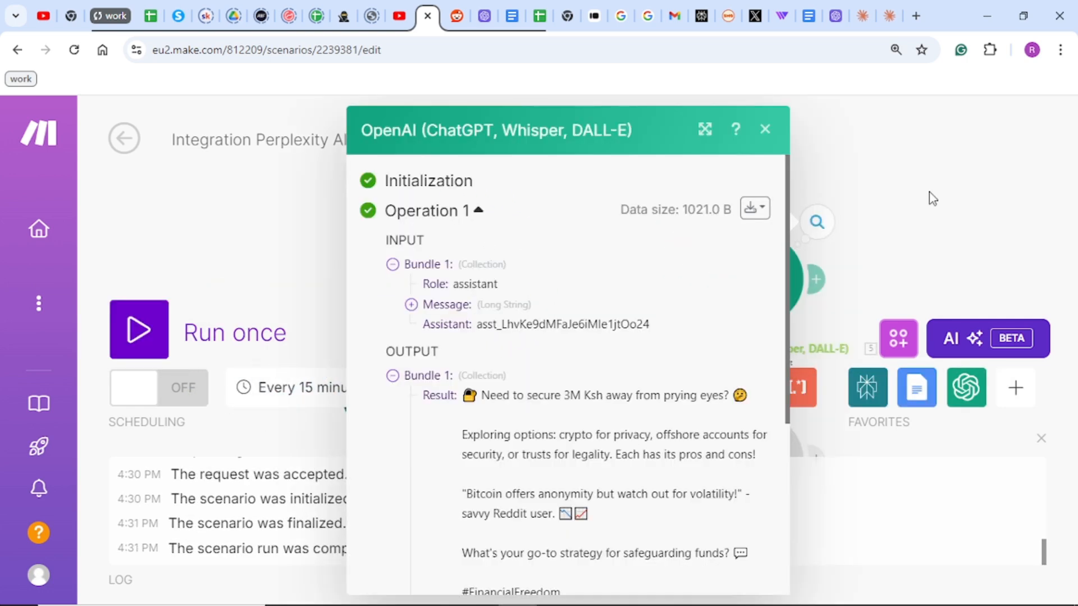
pyautogui.click(931, 198)
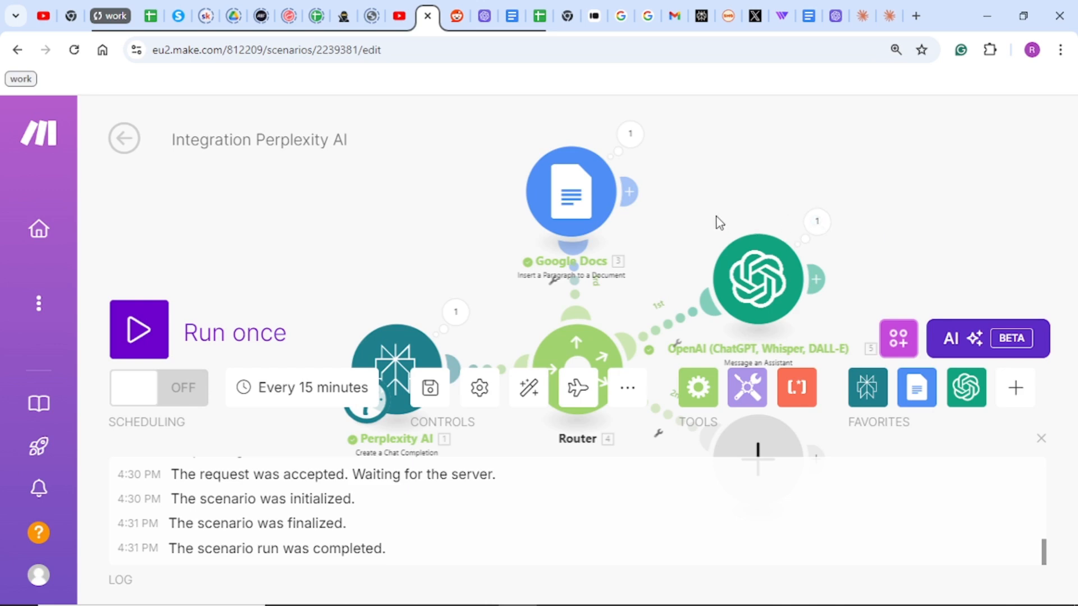
# Step: Examine the generated X post in the OpenAI module's output, expanding the Content array down to its text value
pyautogui.moveTo(766, 202); pyautogui.dragTo(703, 155)
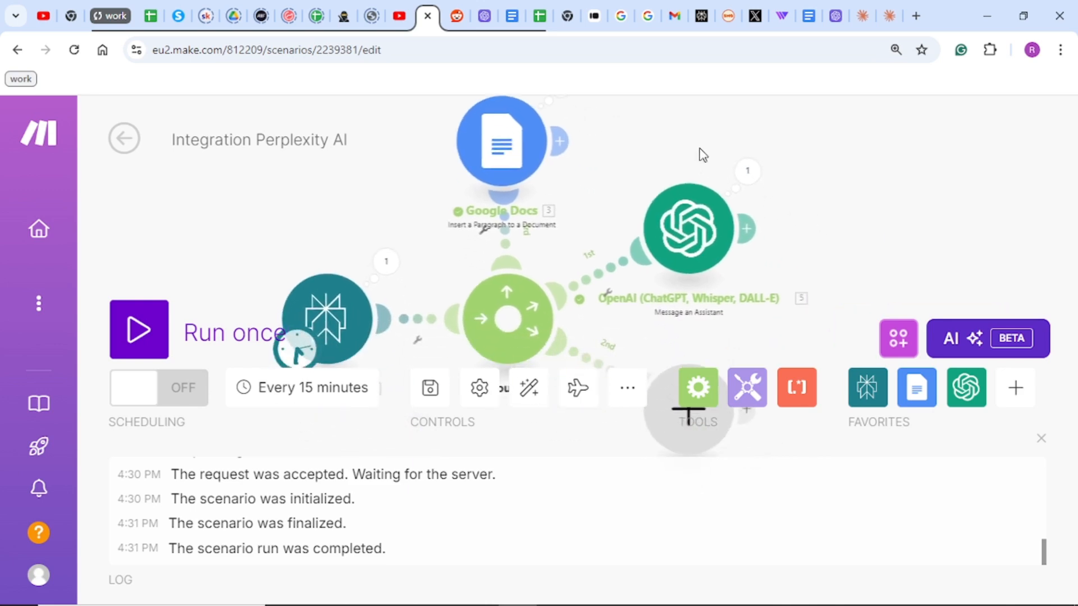
pyautogui.click(745, 172)
pyautogui.scroll(-5, 360, 443)
pyautogui.click(359, 446)
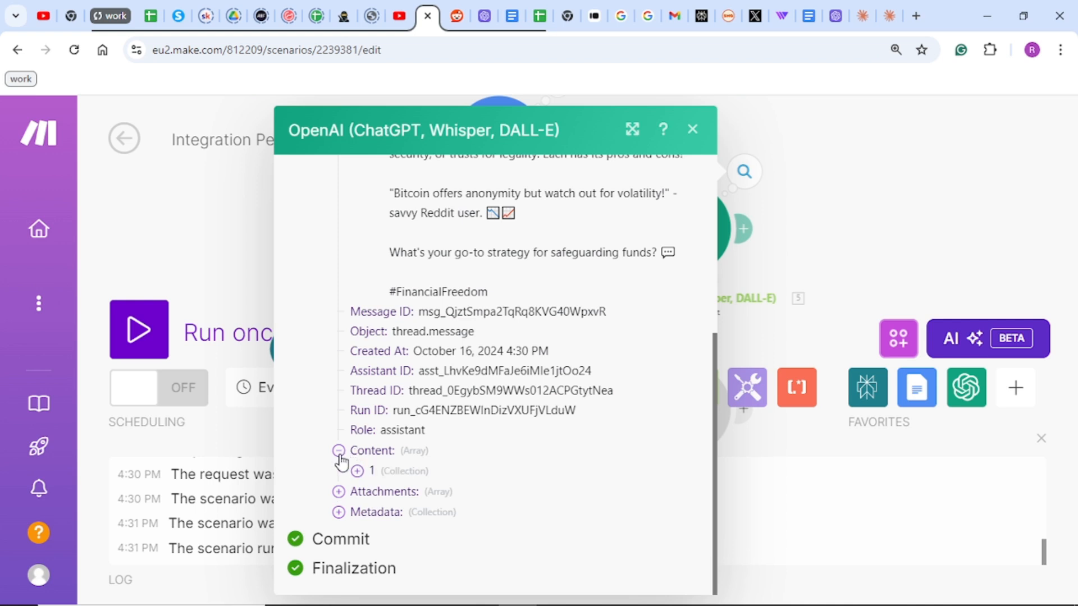
pyautogui.click(340, 453)
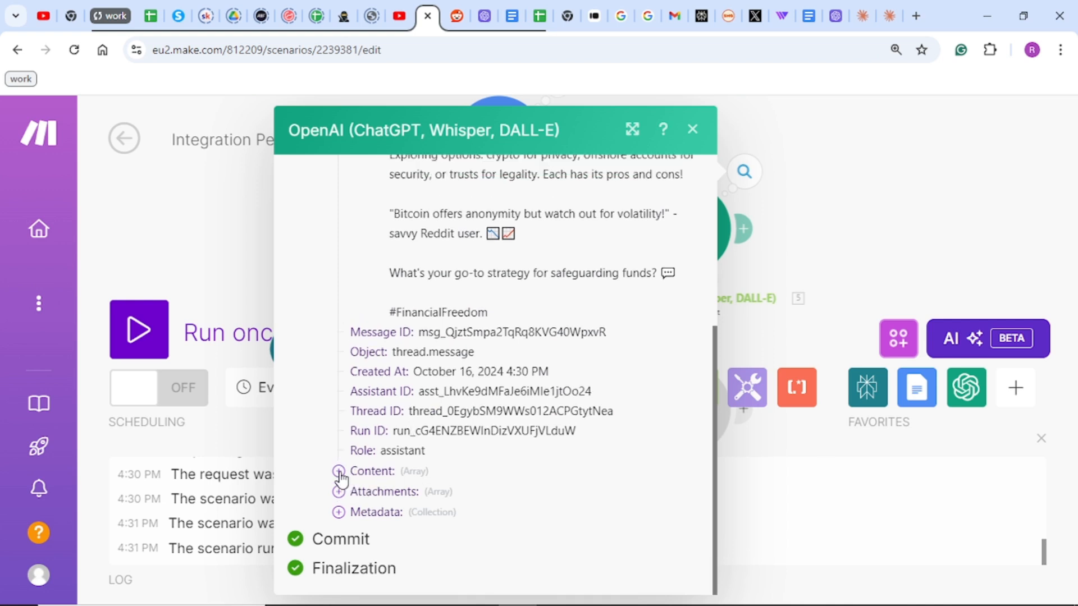
pyautogui.click(340, 472)
pyautogui.click(358, 473)
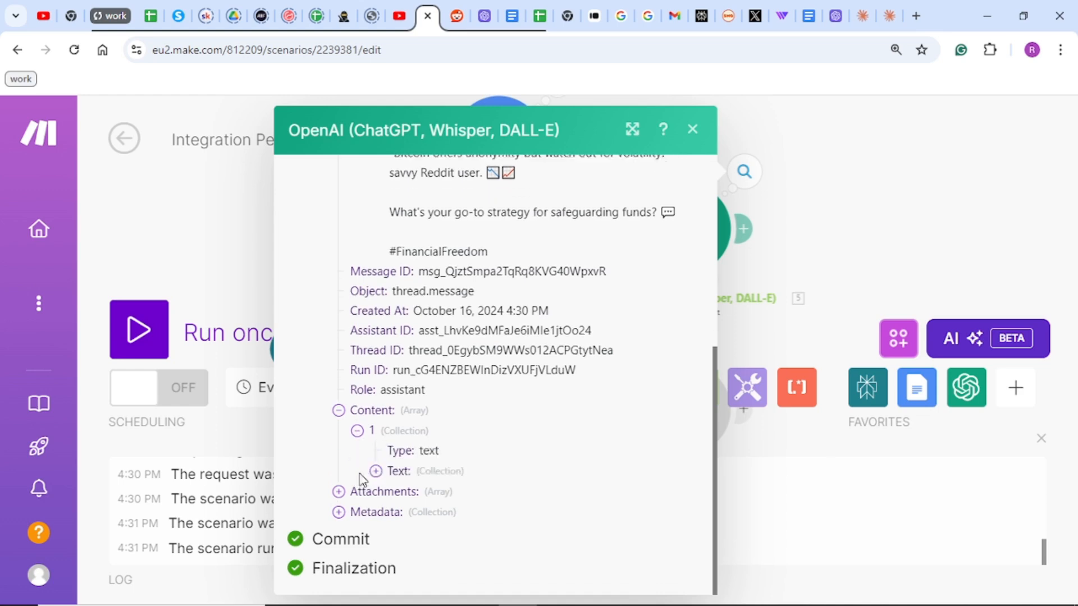
pyautogui.click(375, 474)
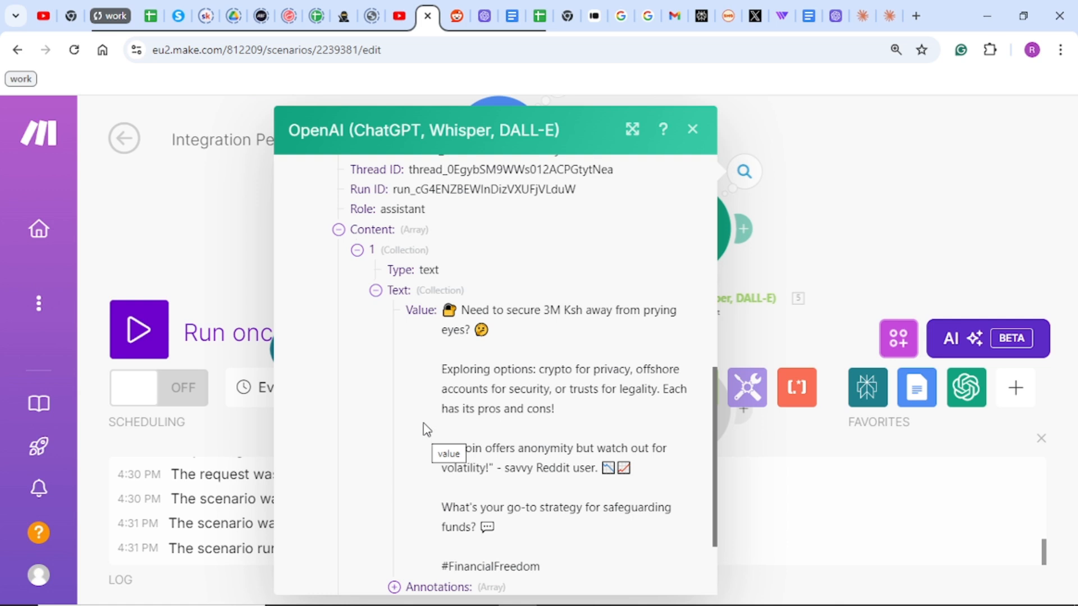
pyautogui.scroll(-1, 541, 384)
pyautogui.scroll(-1, 542, 383)
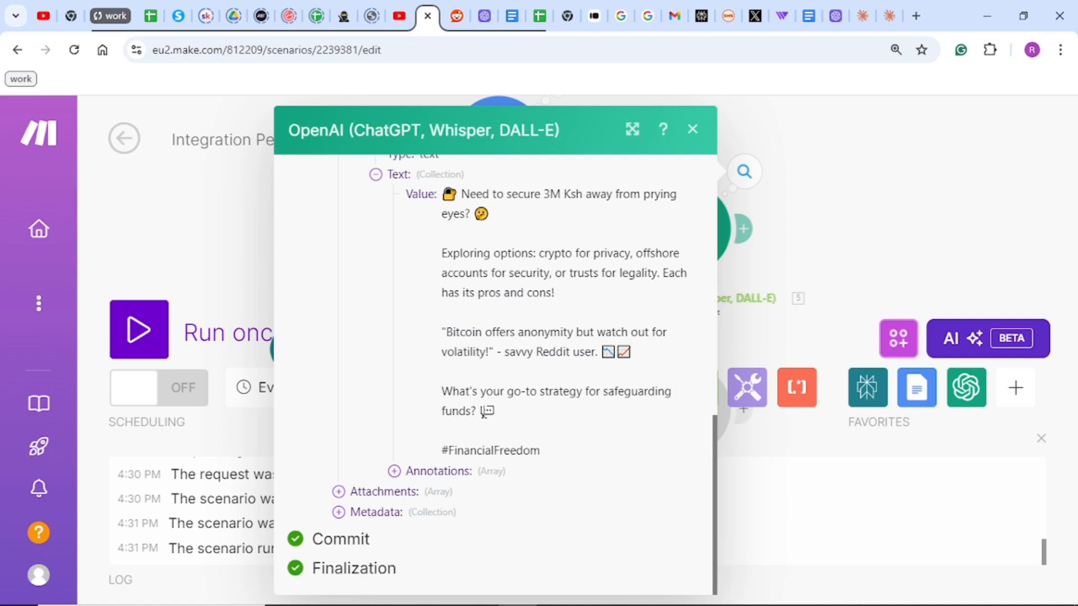
pyautogui.scroll(3, 514, 365)
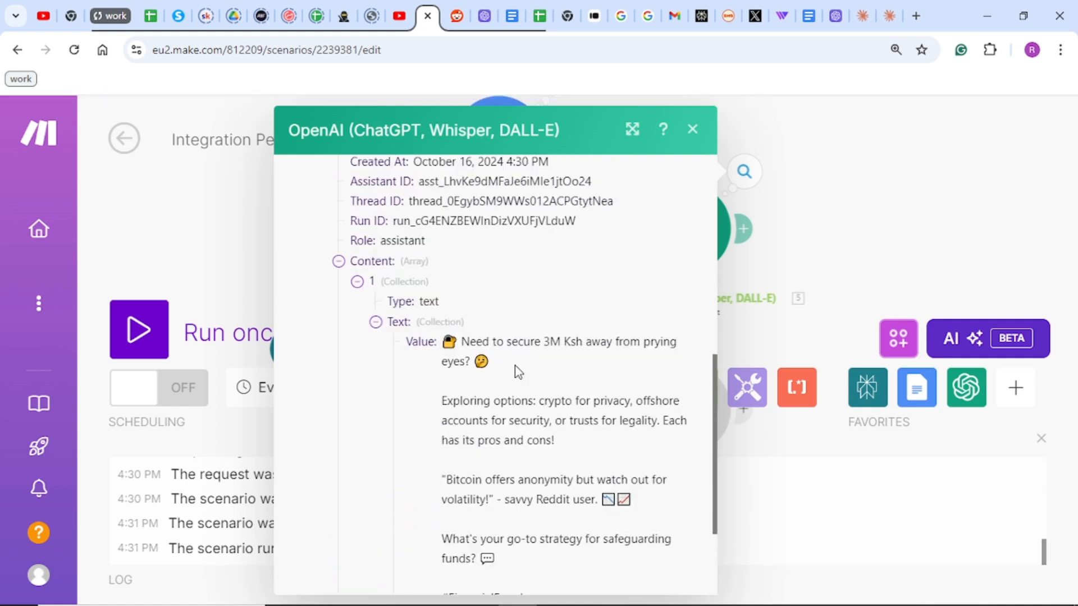
pyautogui.scroll(-3, 515, 365)
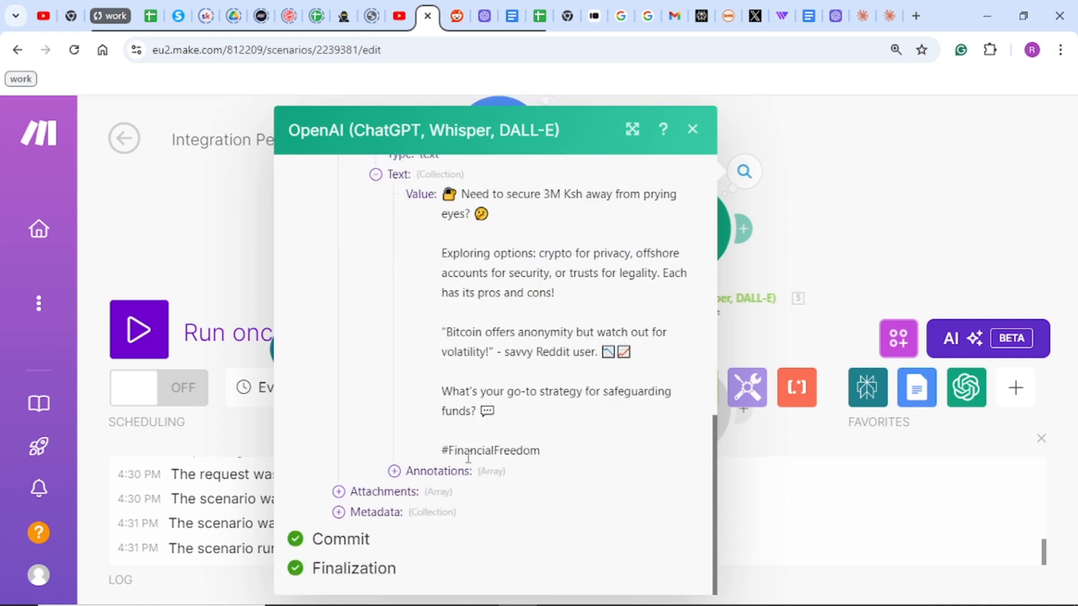
pyautogui.click(868, 231)
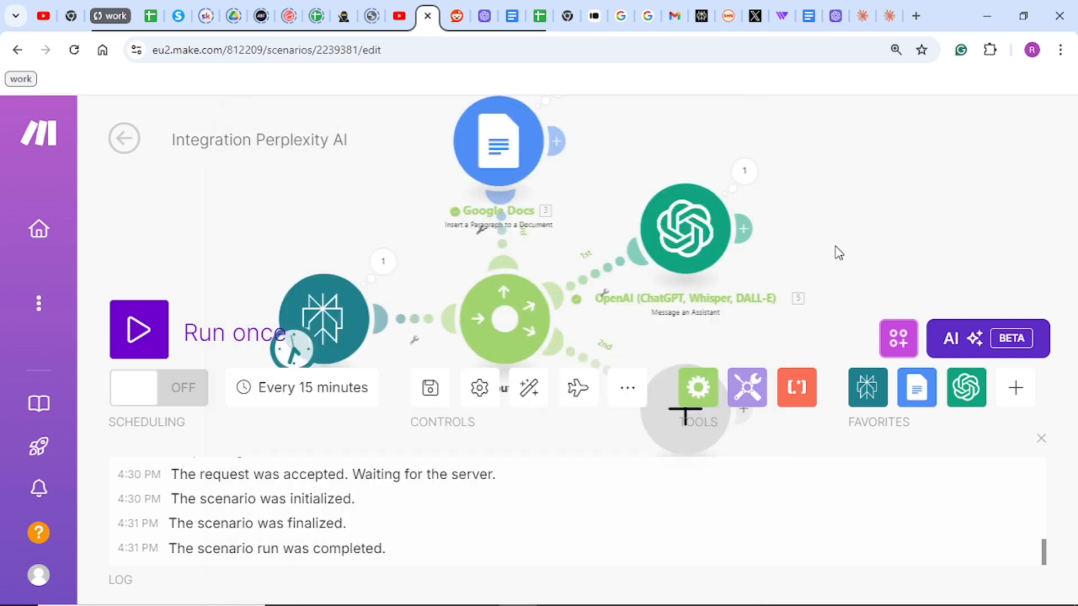
# Step: Add an X (formerly Twitter) Create a Post module after the OpenAI module
pyautogui.click(743, 229)
pyautogui.click(880, 243)
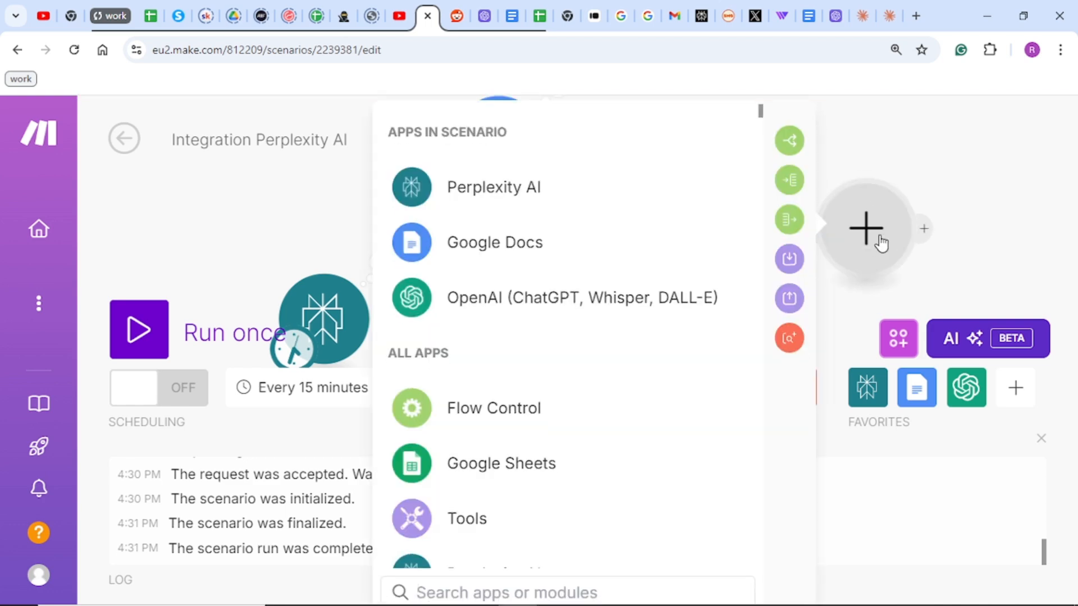
pyautogui.moveTo(482, 597)
pyautogui.write('x')
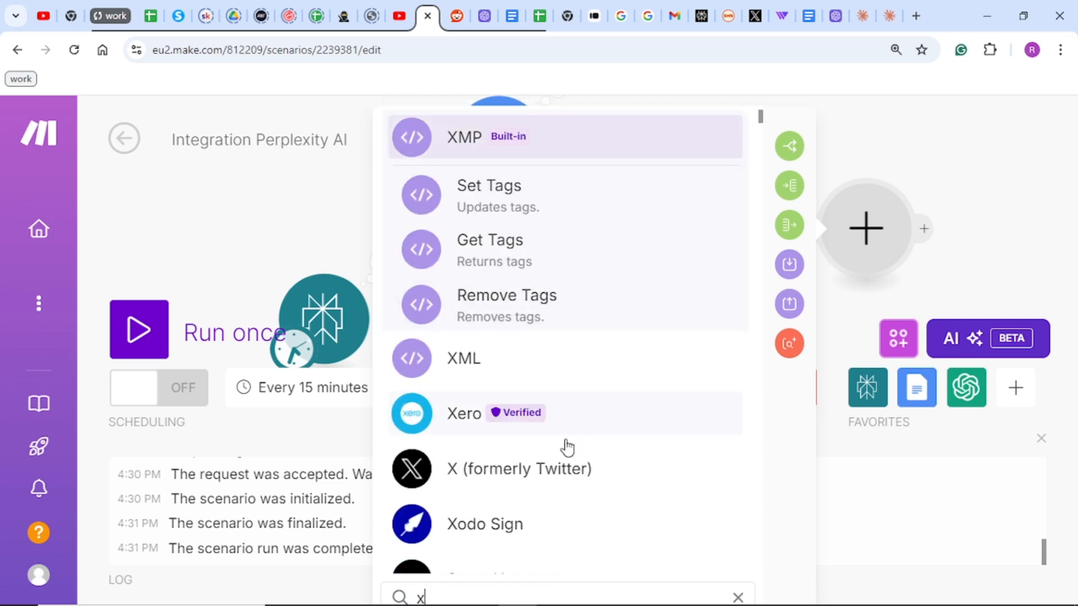
pyautogui.click(520, 480)
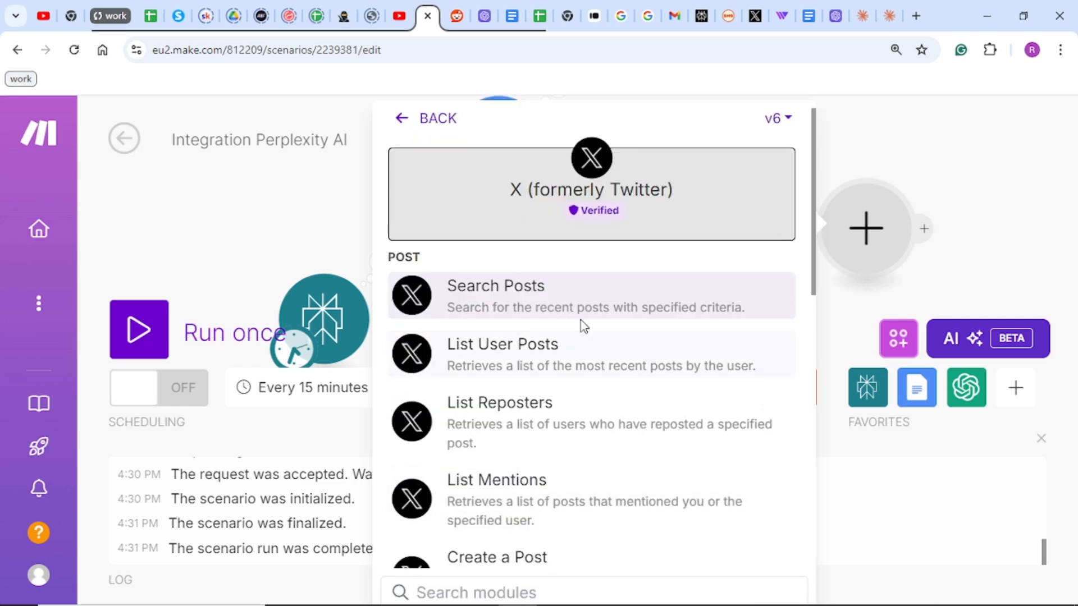
pyautogui.scroll(-2, 546, 349)
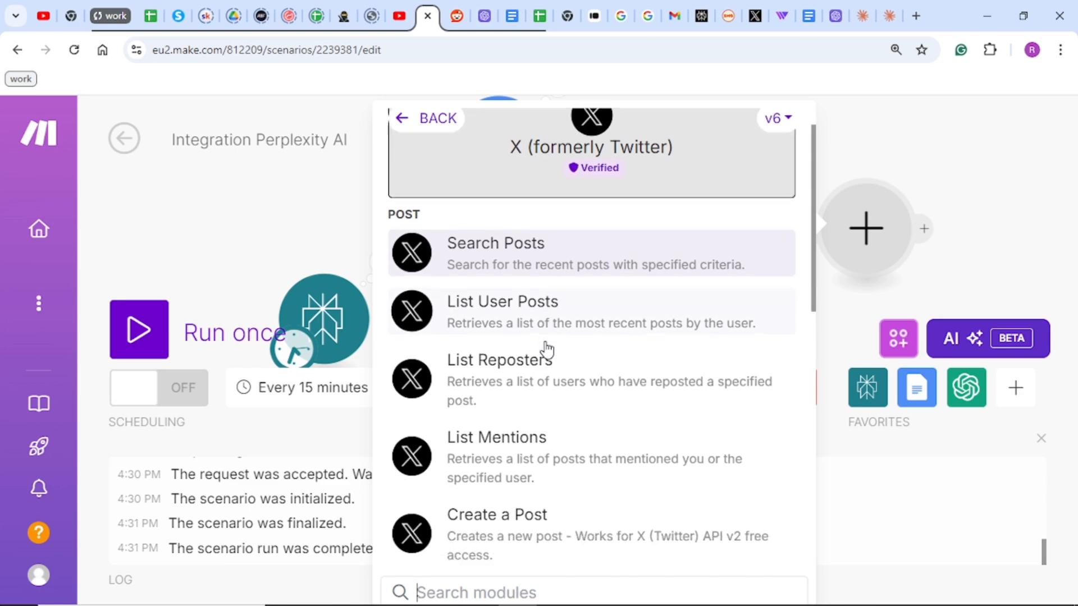
pyautogui.scroll(2, 546, 350)
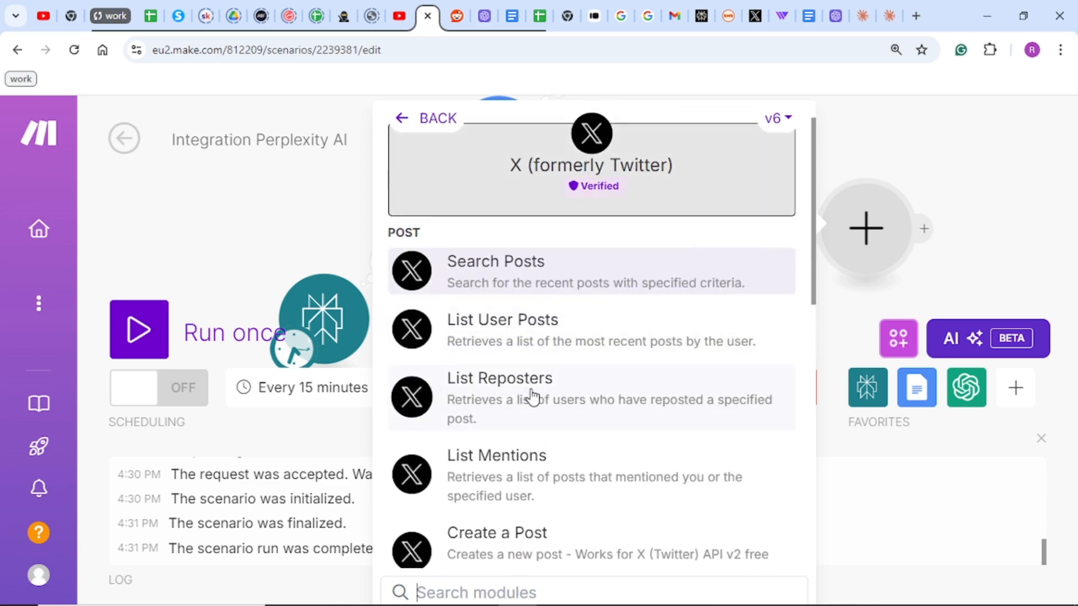
pyautogui.scroll(-2, 533, 397)
pyautogui.scroll(3, 533, 397)
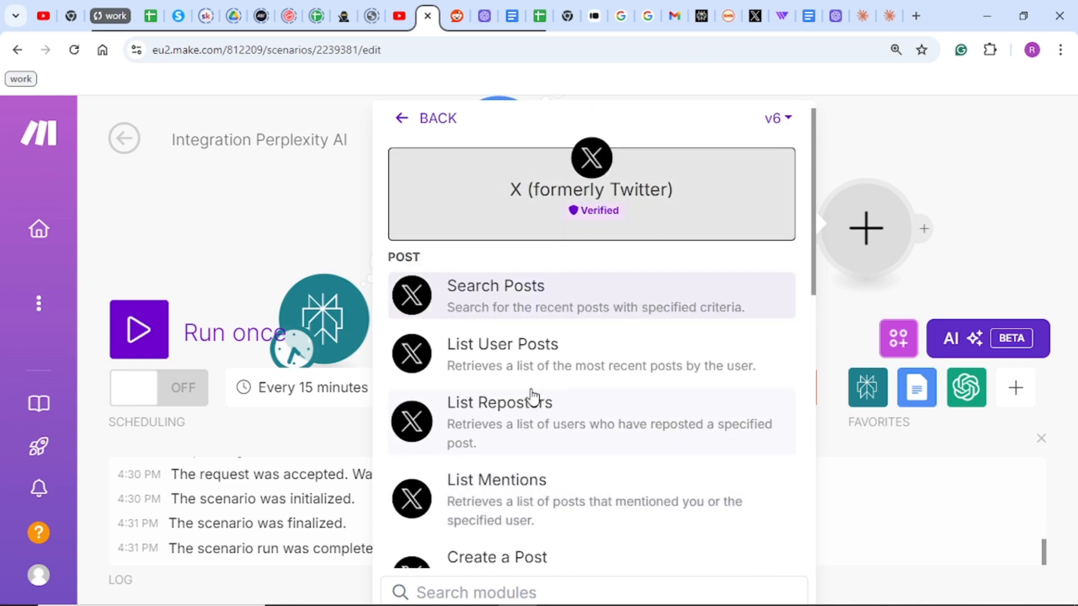
pyautogui.click(488, 570)
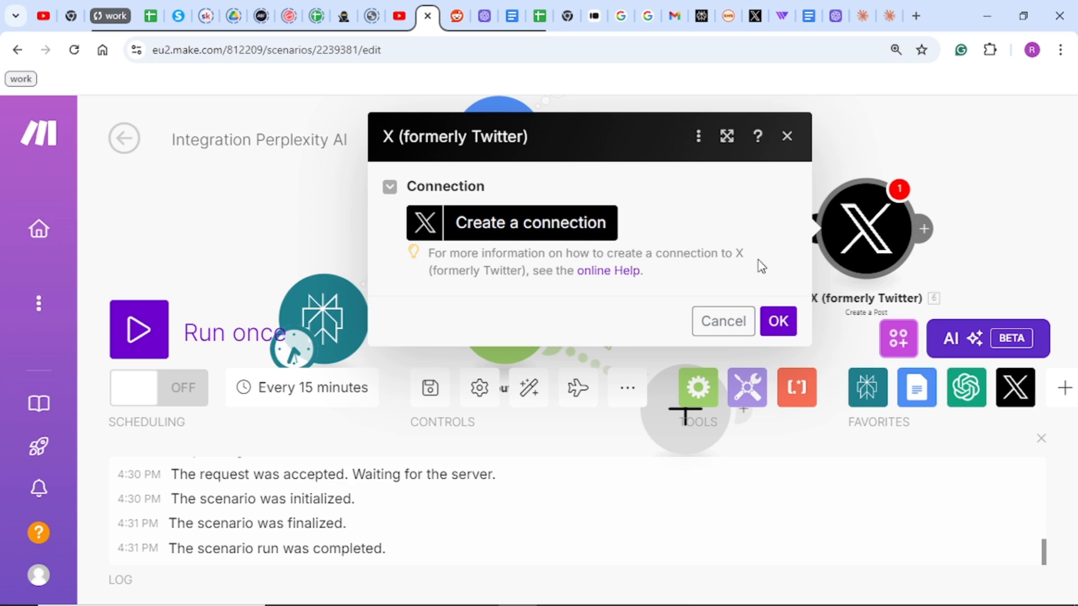
# Step: Try to create an OAuth 2.0 connection for the X module using the prefilled credentials, and approve Make's access request
pyautogui.click(562, 223)
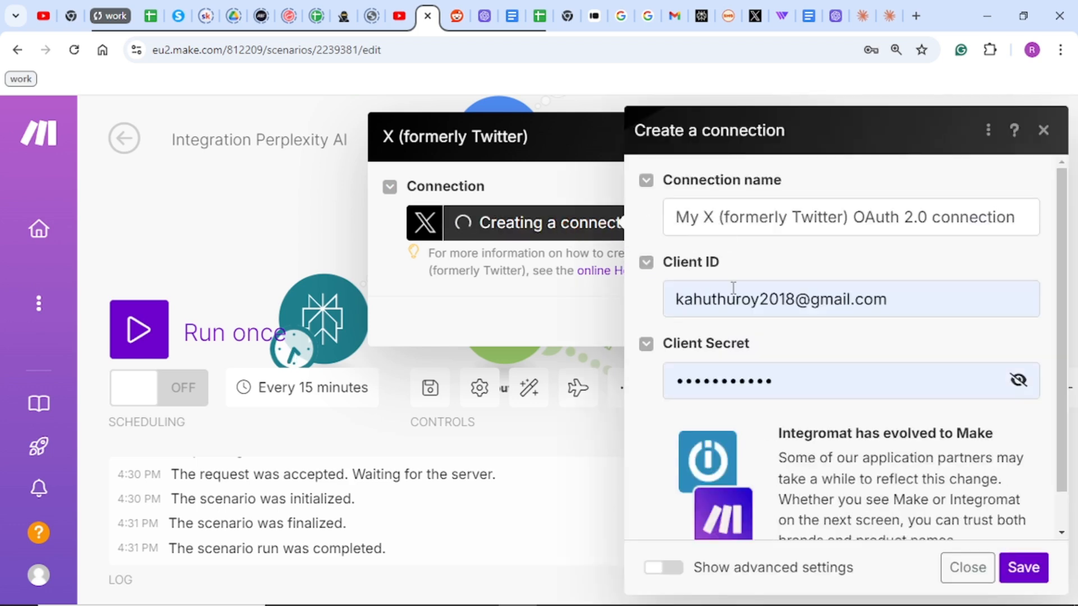
pyautogui.click(1015, 572)
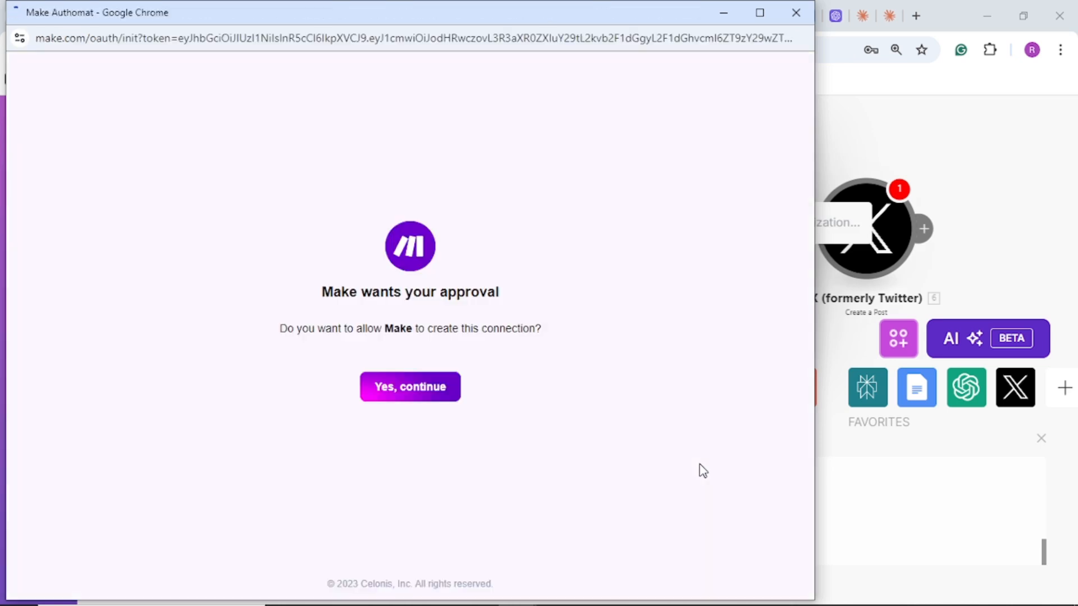
pyautogui.click(383, 400)
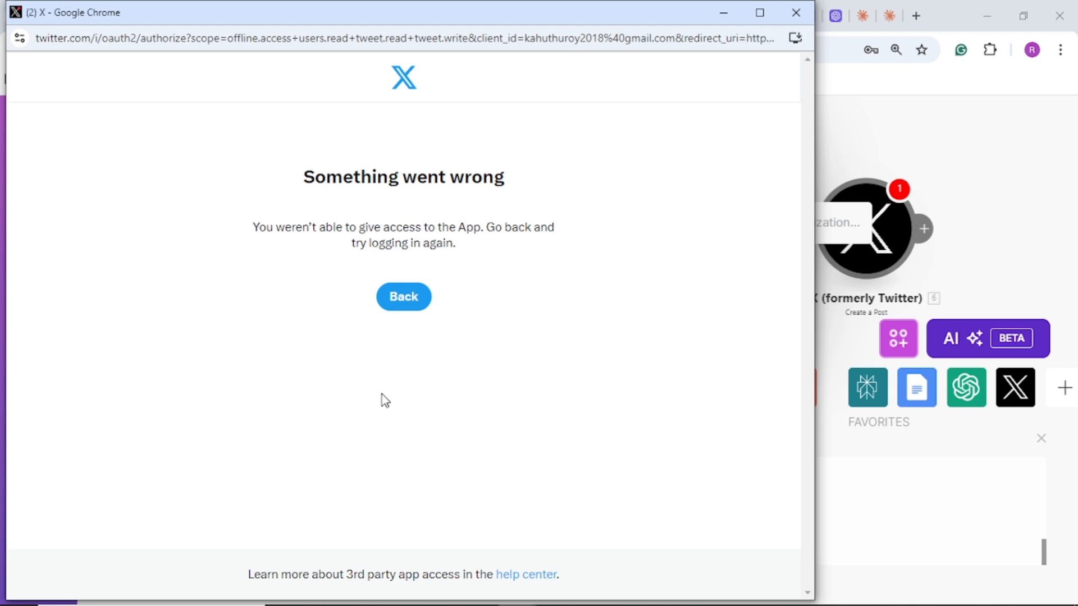
# Step: Go back to the X home page, dismiss the Premium offer, check the account's status, and close the authorization windows and module settings
pyautogui.click(406, 297)
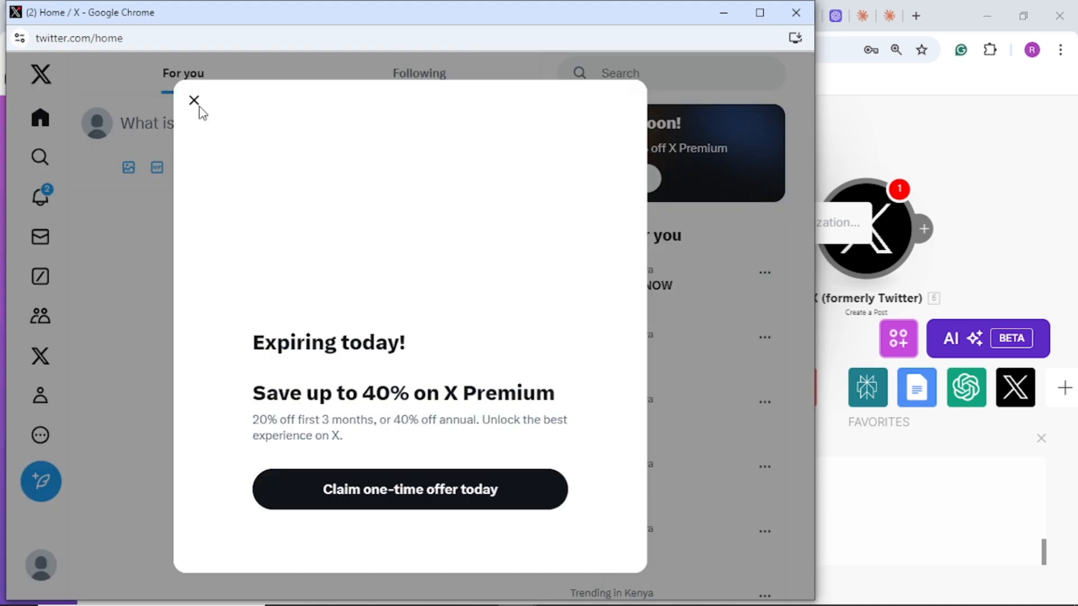
pyautogui.click(196, 102)
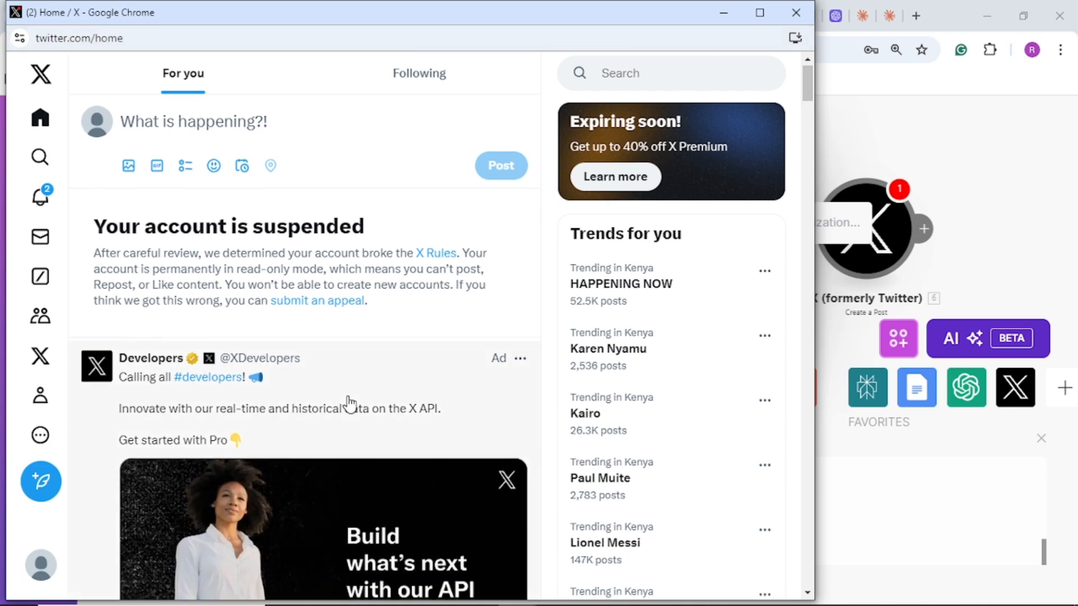
pyautogui.scroll(-5, 351, 403)
pyautogui.scroll(5, 351, 403)
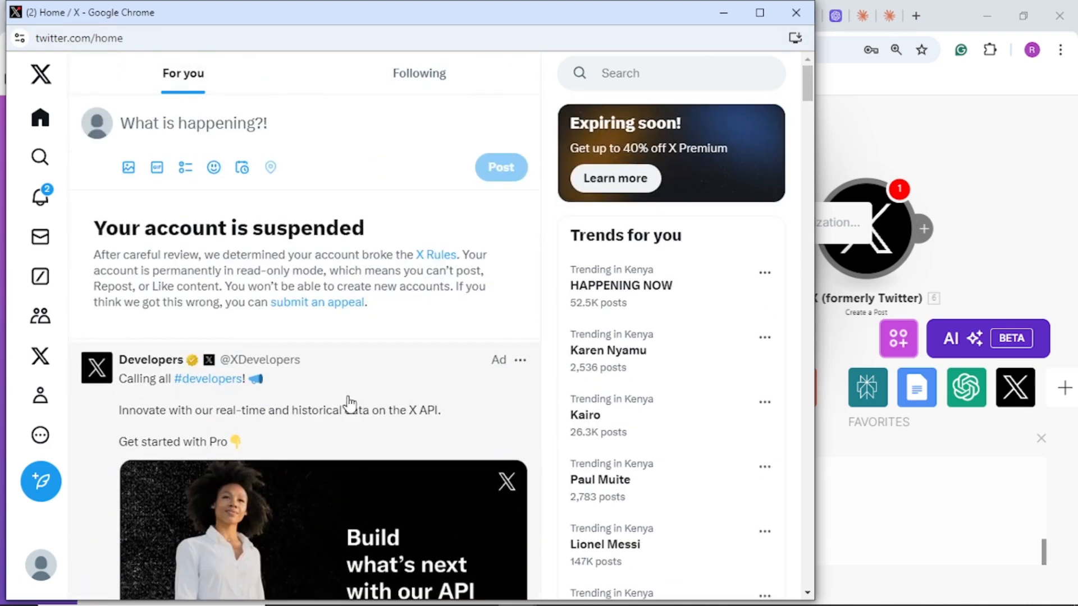
pyautogui.click(798, 19)
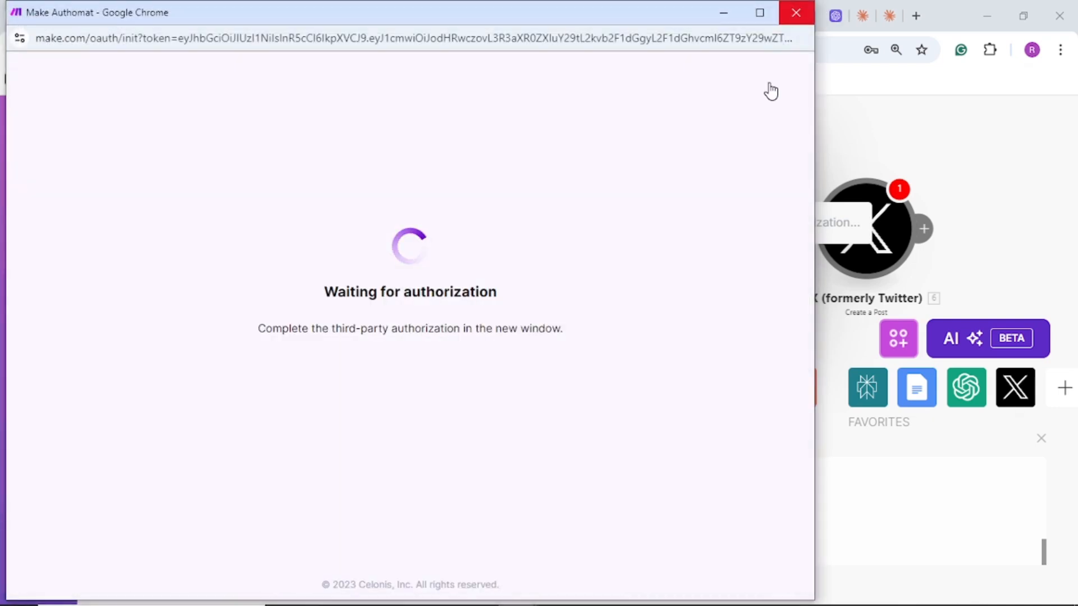
pyautogui.click(796, 24)
pyautogui.click(787, 145)
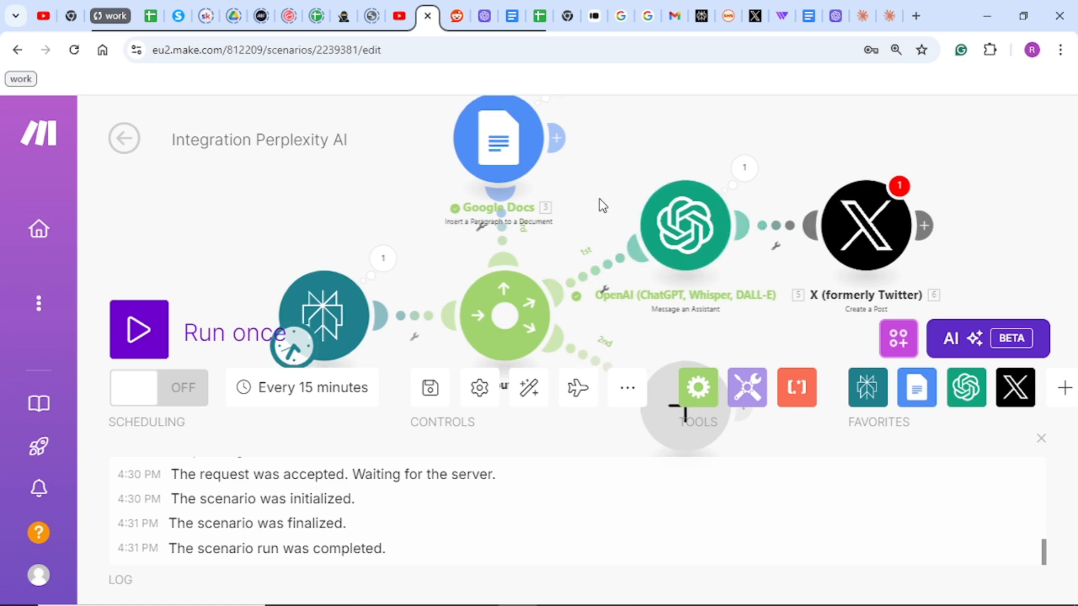
pyautogui.moveTo(598, 207); pyautogui.dragTo(565, 192)
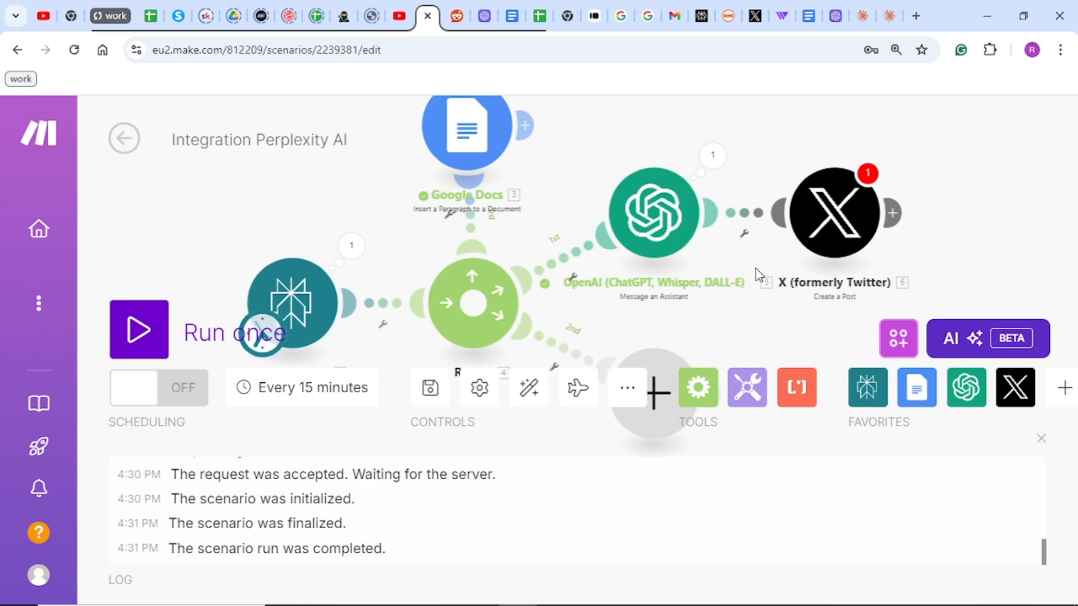
pyautogui.moveTo(766, 315); pyautogui.dragTo(780, 249)
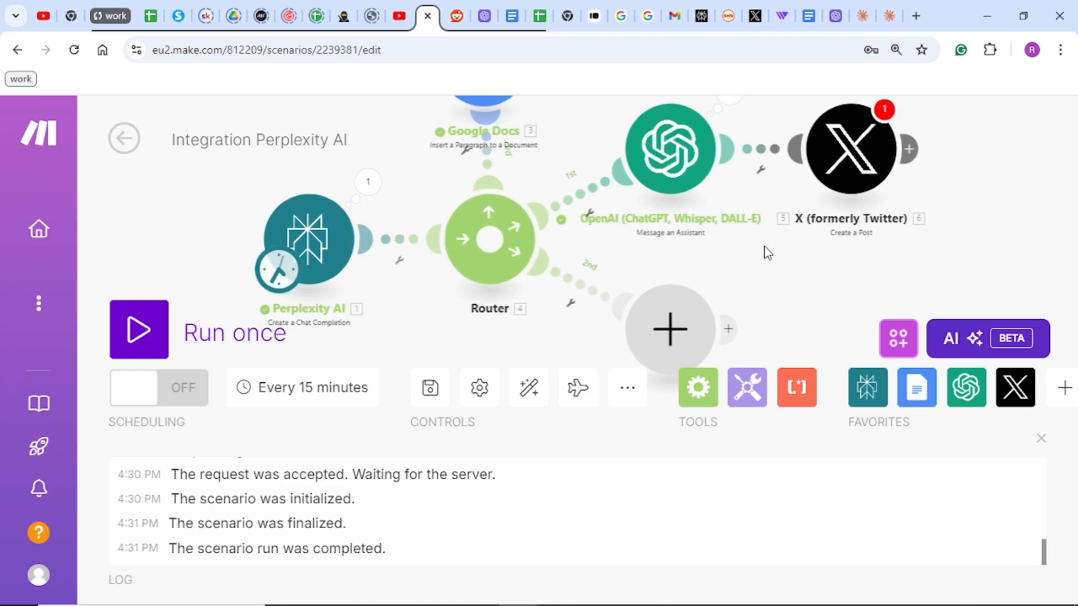
pyautogui.moveTo(753, 250); pyautogui.dragTo(846, 271)
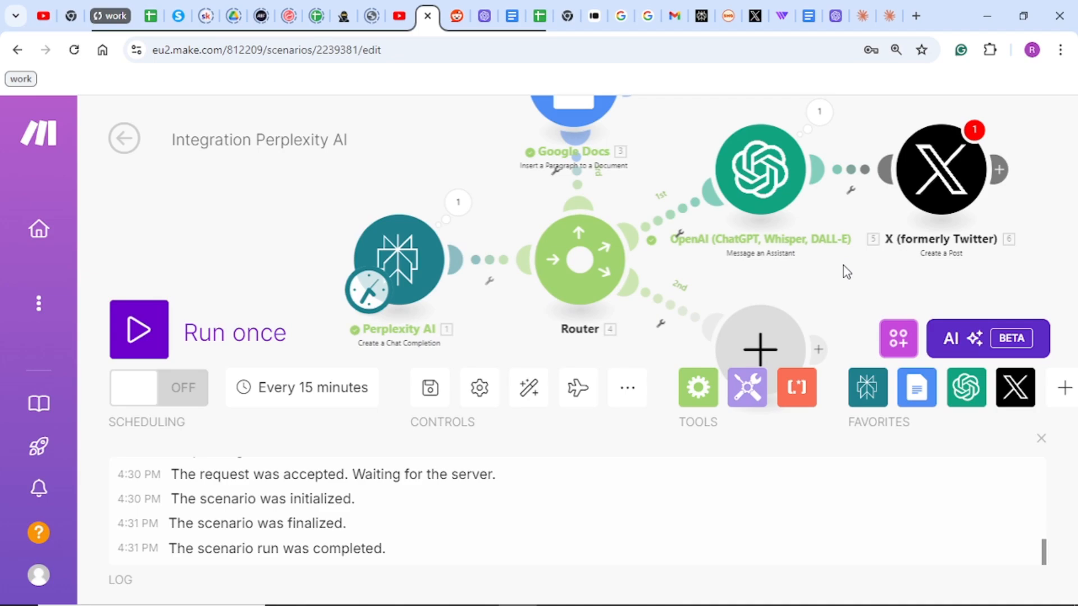